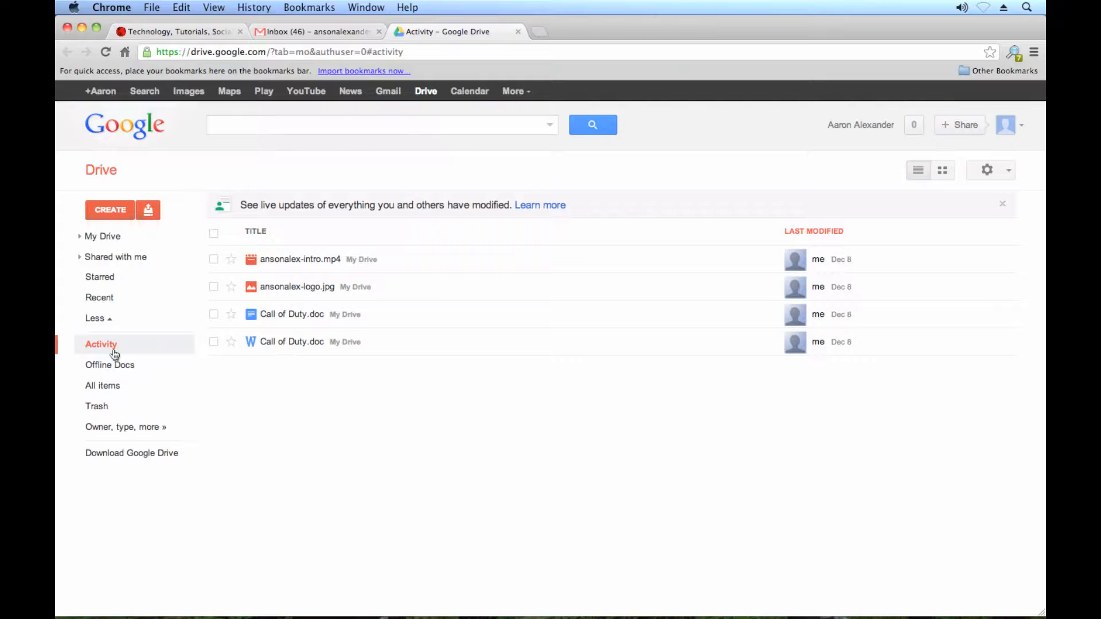
left_click(100, 320)
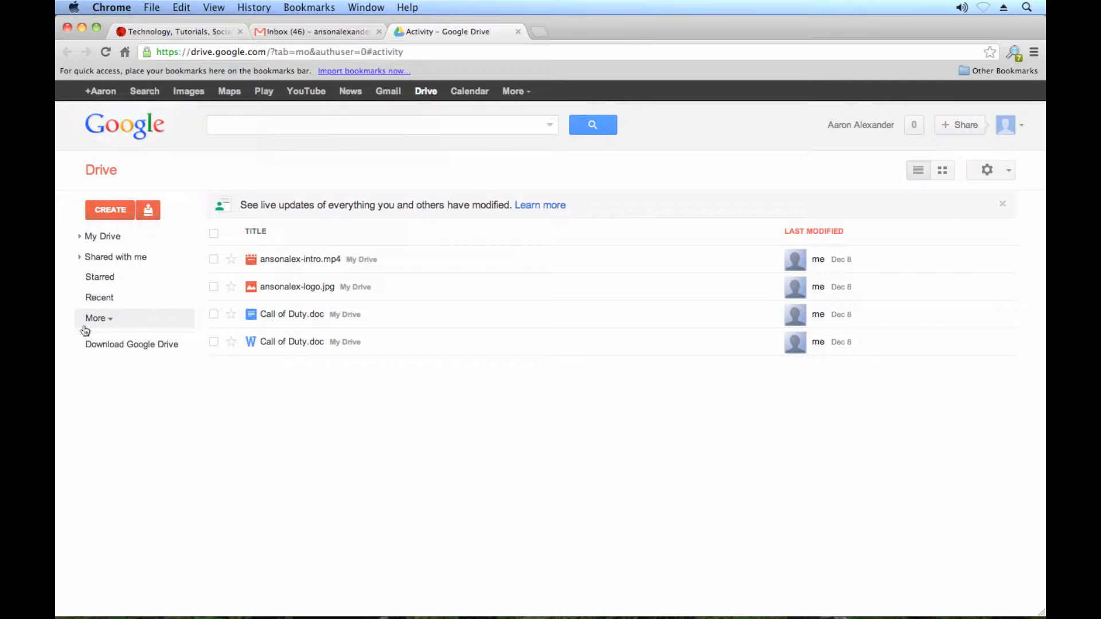
left_click(109, 320)
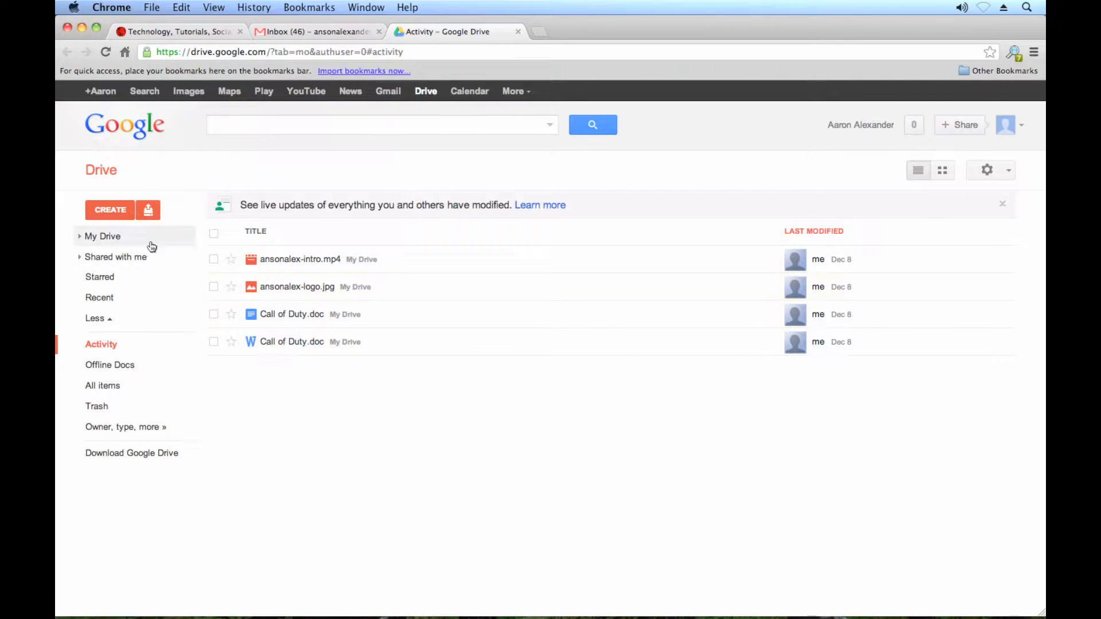
- Create a new blank text document in Drive and enter "Here is a line of text." in its body
left_click(122, 210)
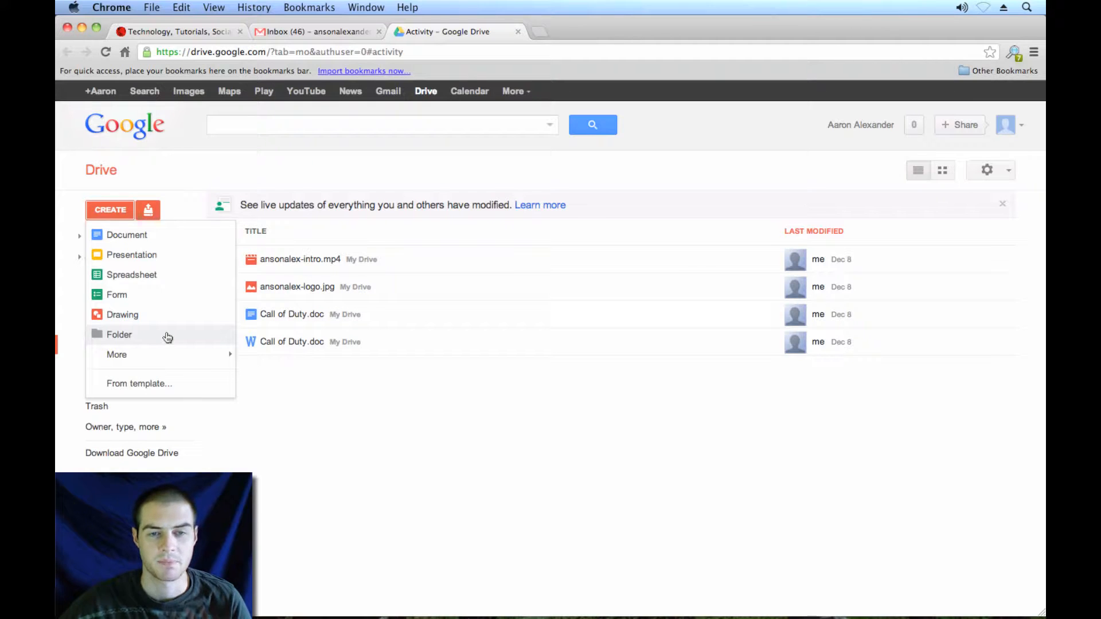
left_click(141, 238)
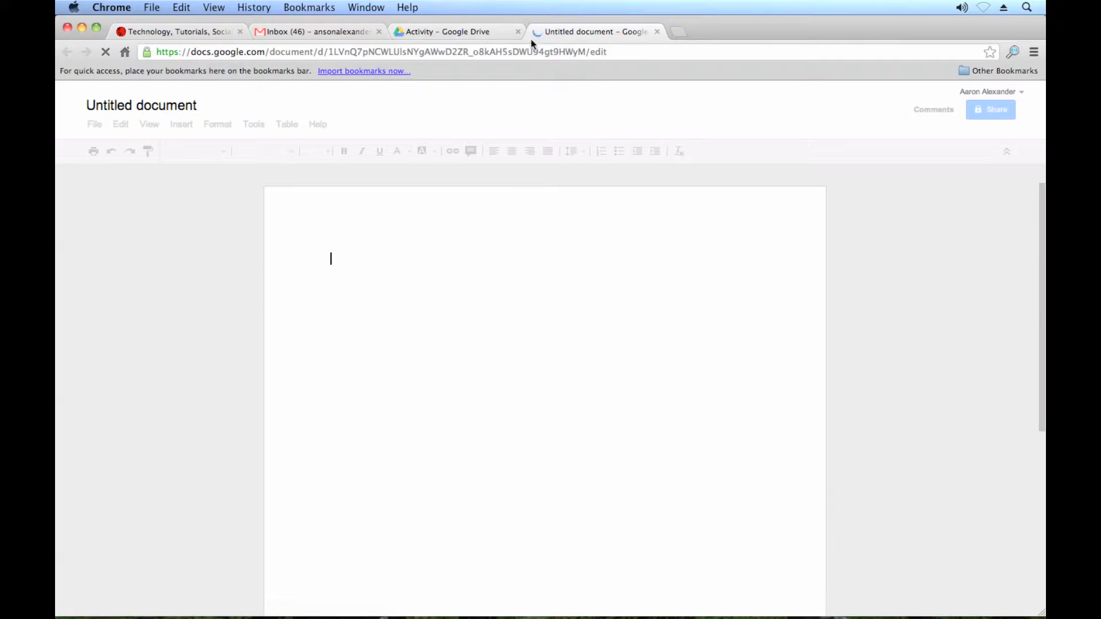
left_click(468, 32)
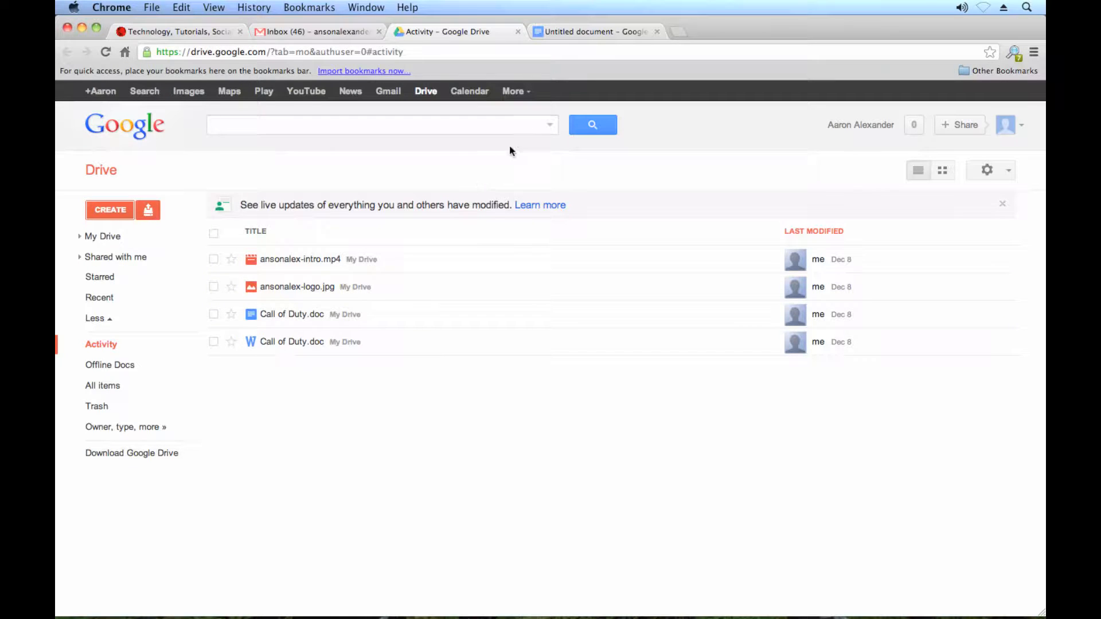
left_click(559, 33)
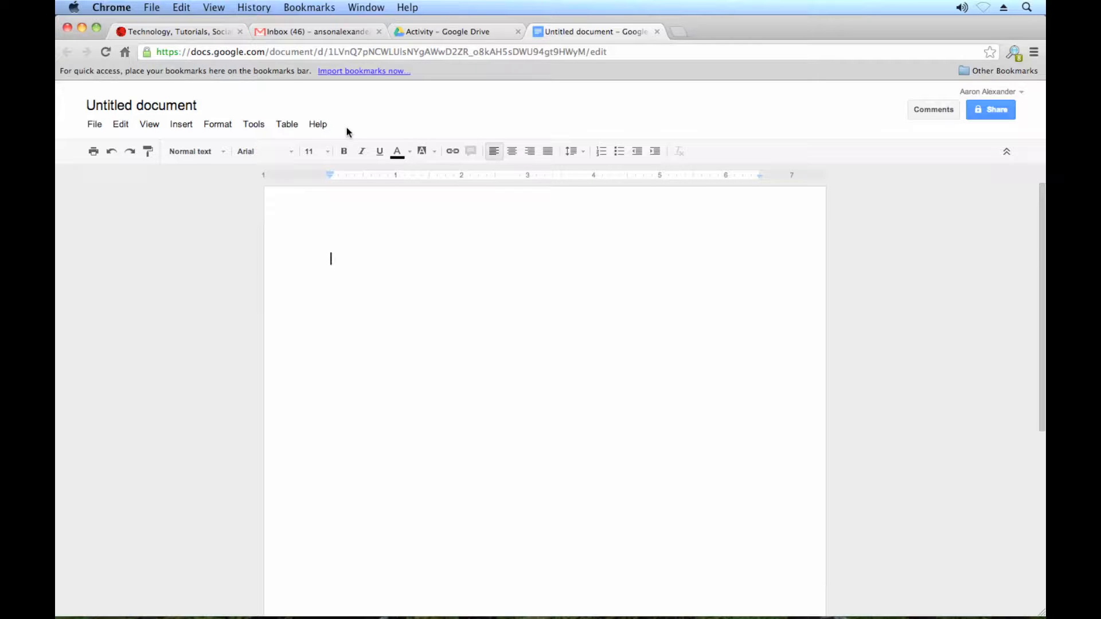
type("Here is a line of text.")
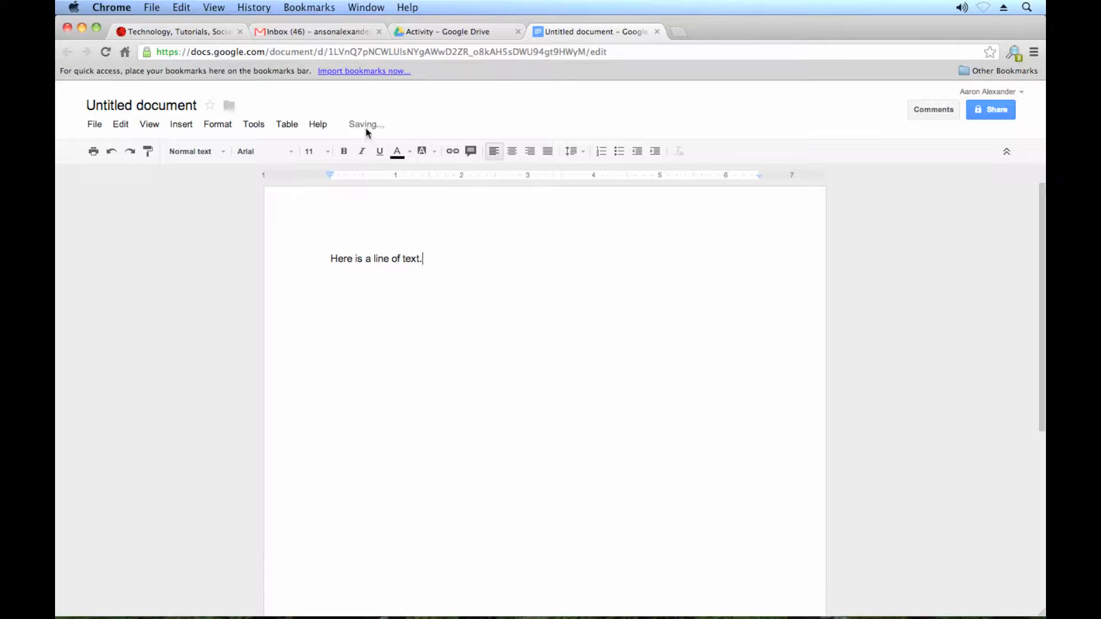
- Check the new document's save status and its entry in the Drive file list
mouse_move(367, 133)
left_click(480, 33)
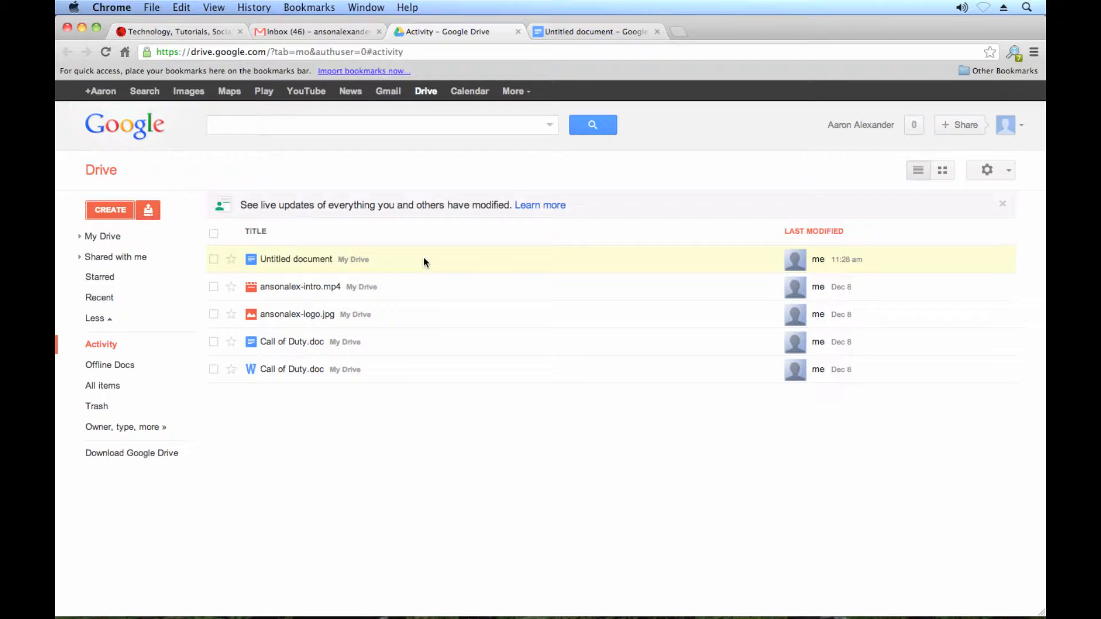
left_click(578, 32)
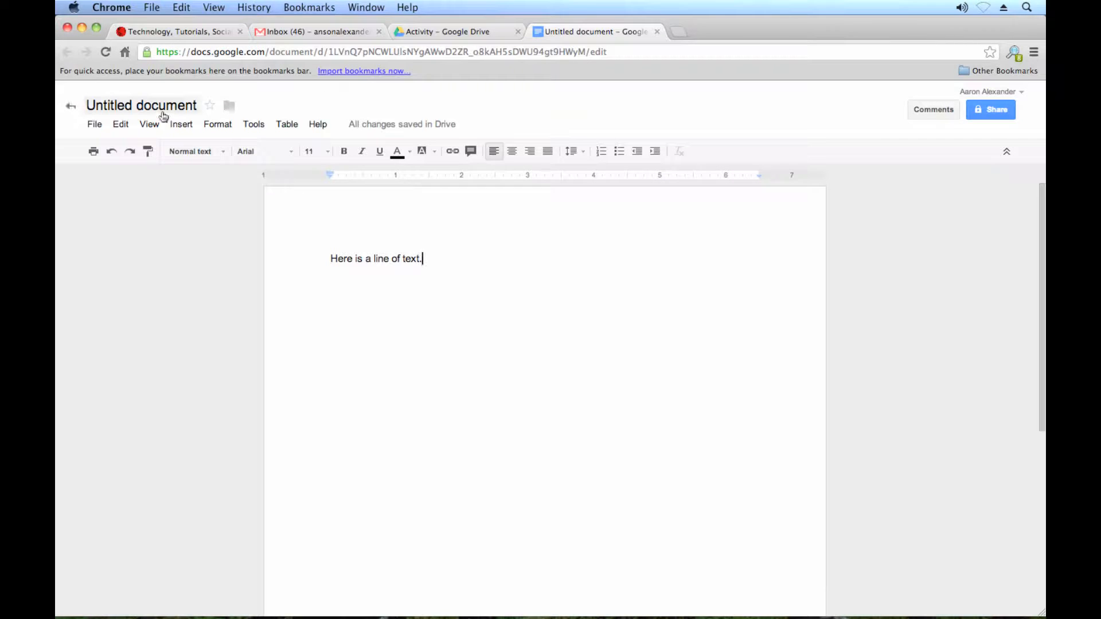
left_click(419, 35)
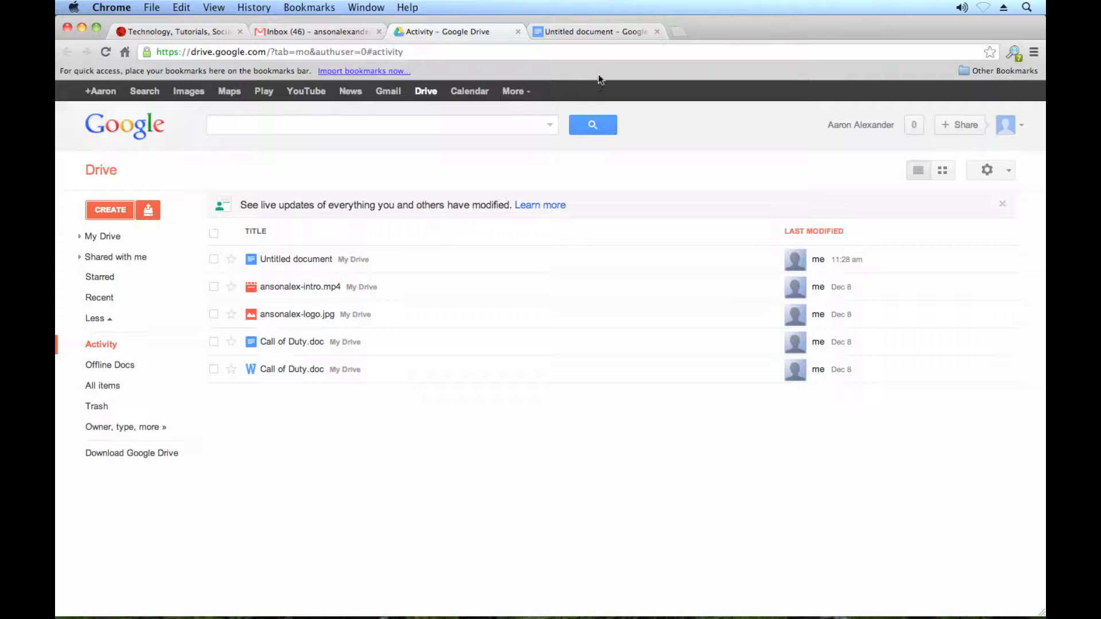
- Rename the untitled document as "Test Document"
left_click(604, 36)
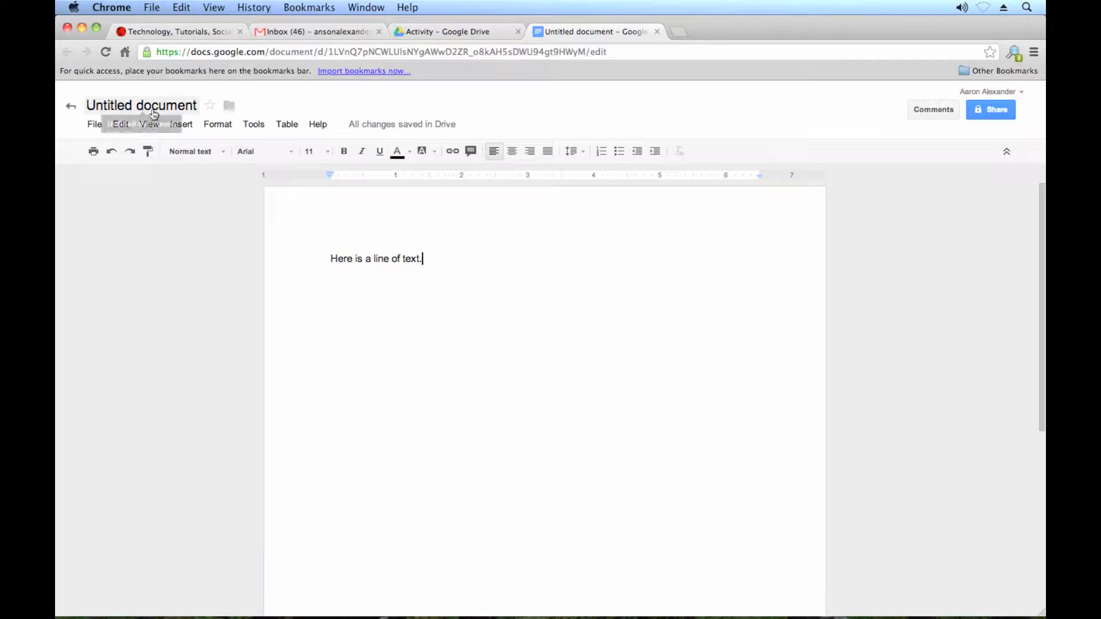
left_click(174, 111)
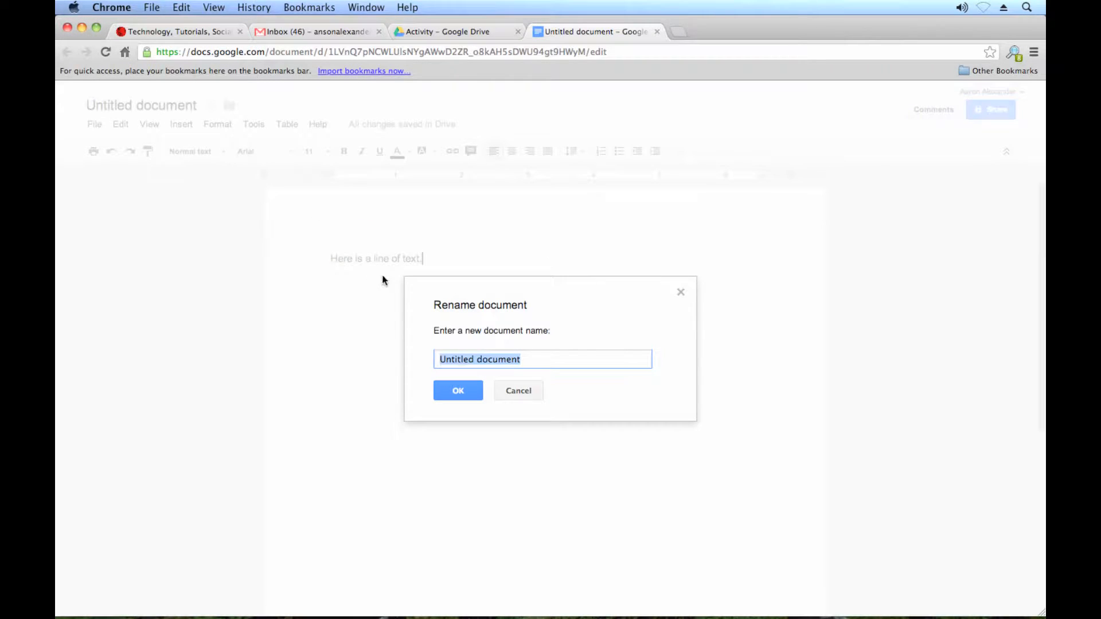
type("Te")
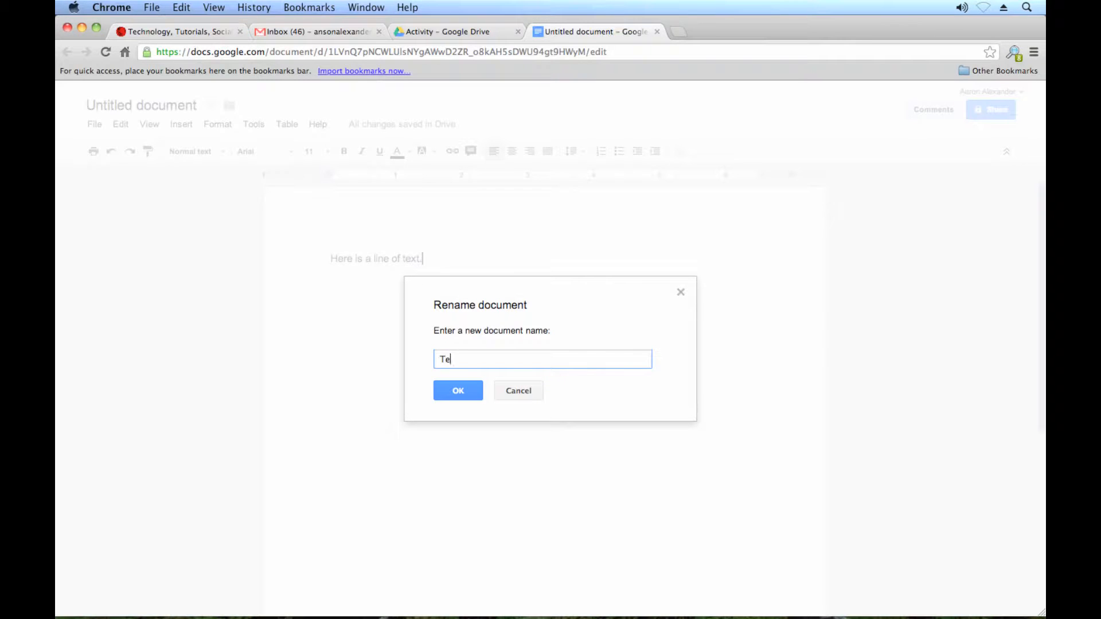
type("st Document")
key("Return")
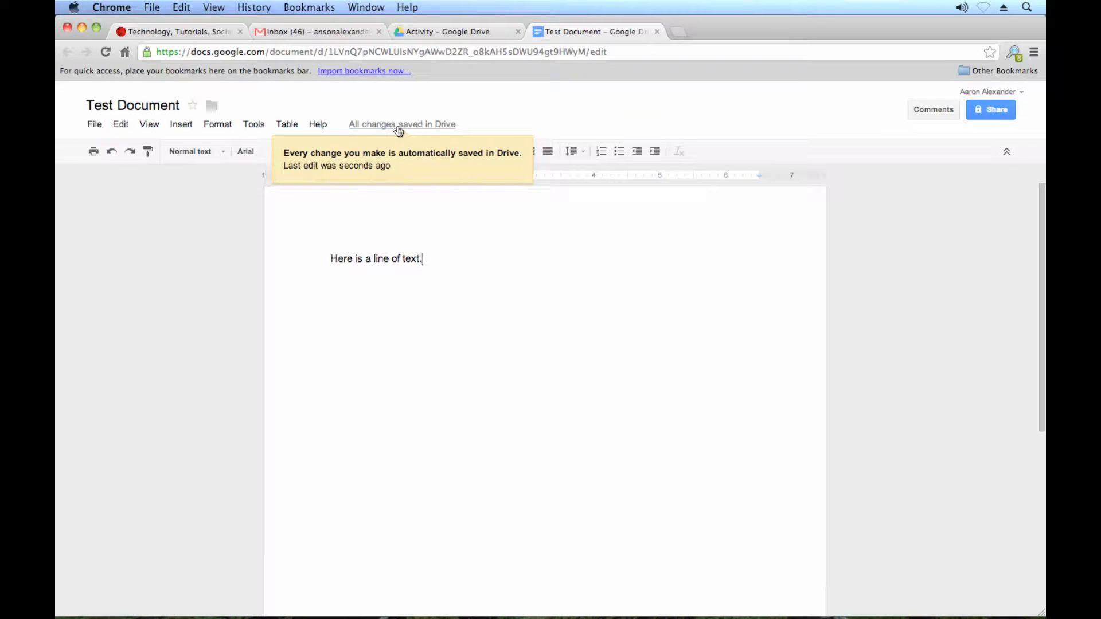
- Check Test Document in the Drive file list, close the document and reopen it from that list
left_click(457, 33)
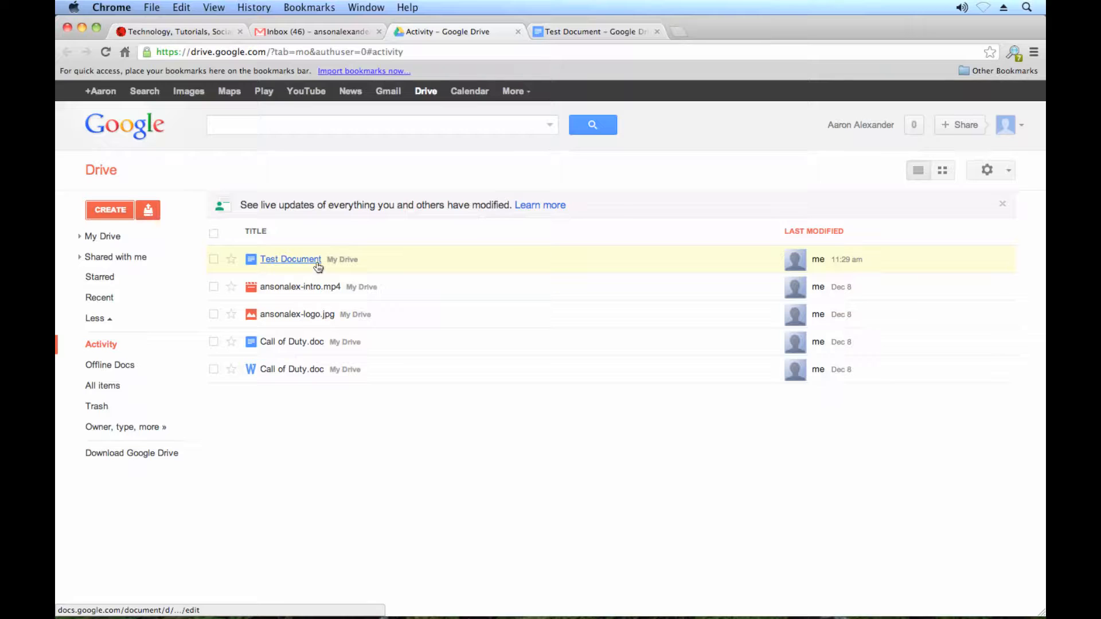
left_click(554, 33)
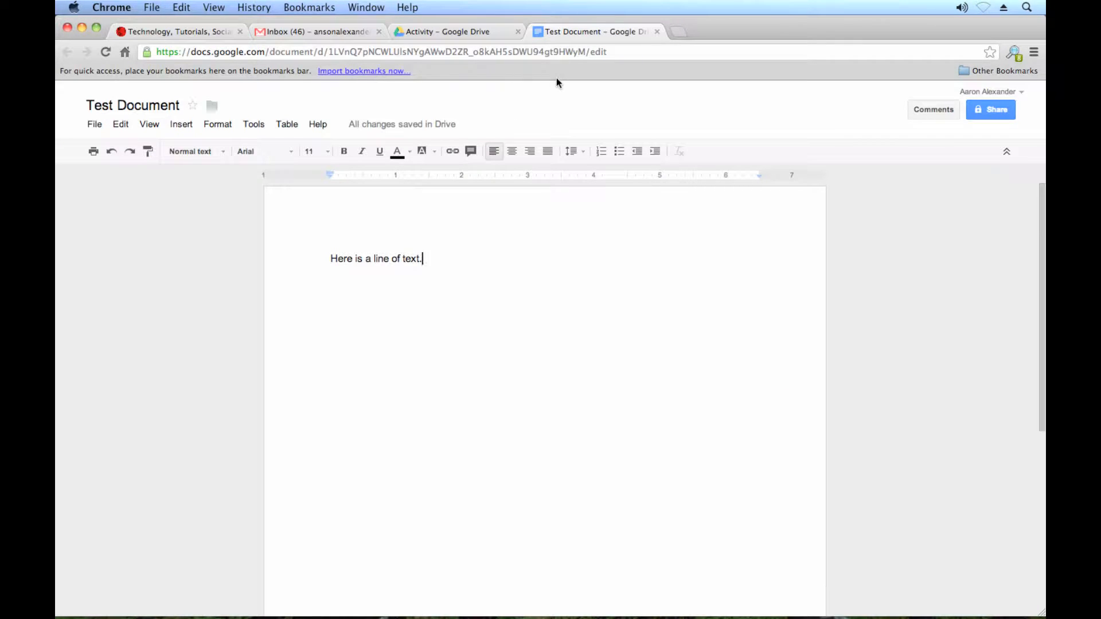
left_click(654, 32)
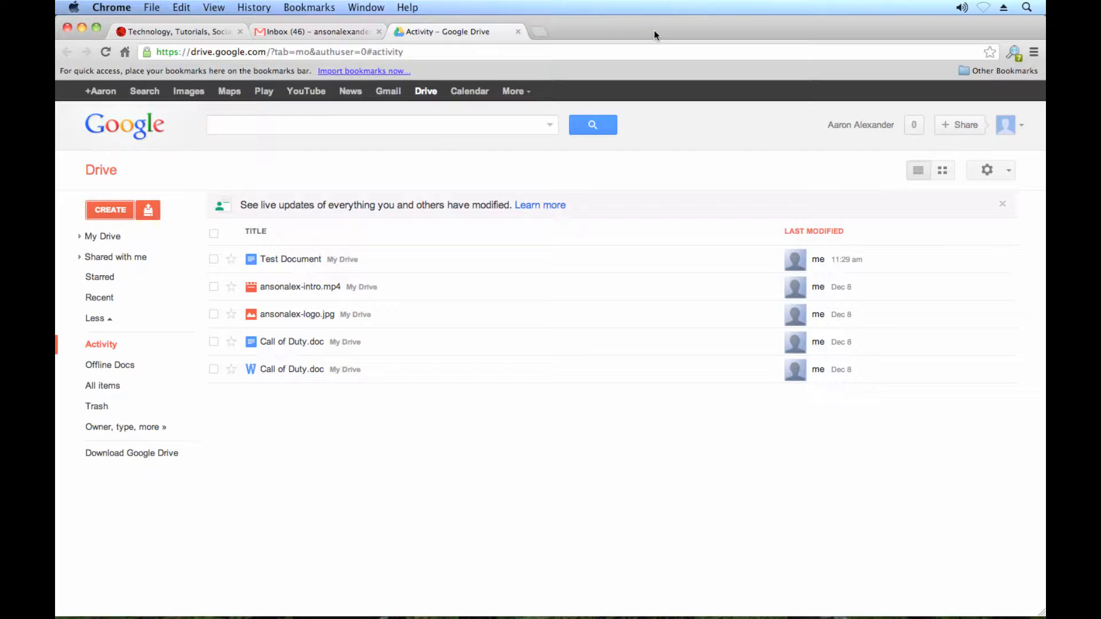
left_click(292, 259)
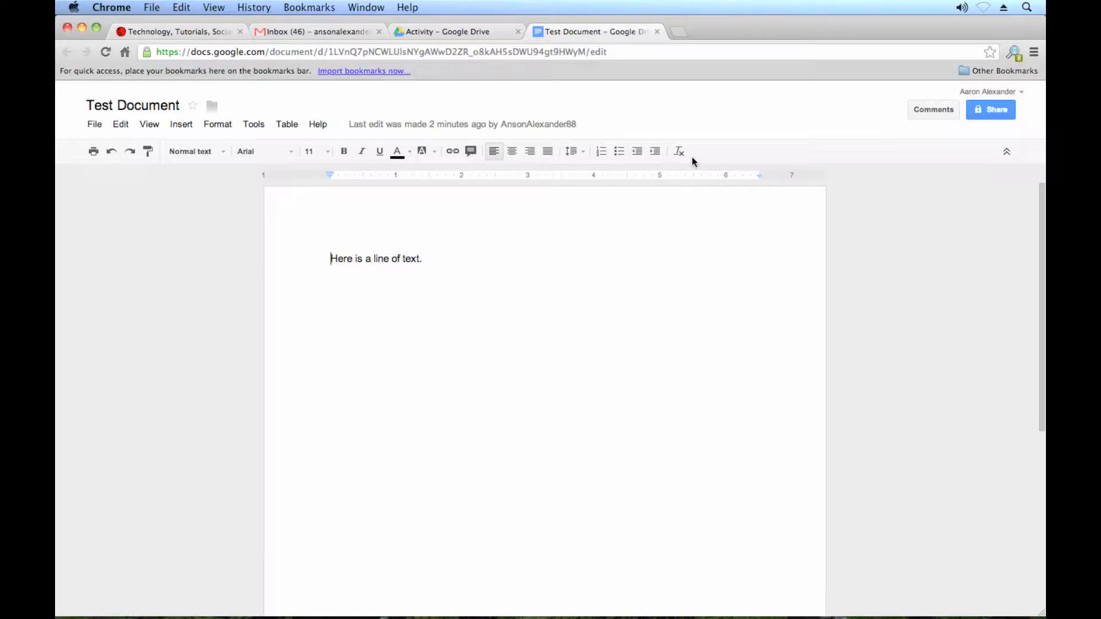
- View the available fonts and font sizes for the document's text without changing either
left_click(267, 153)
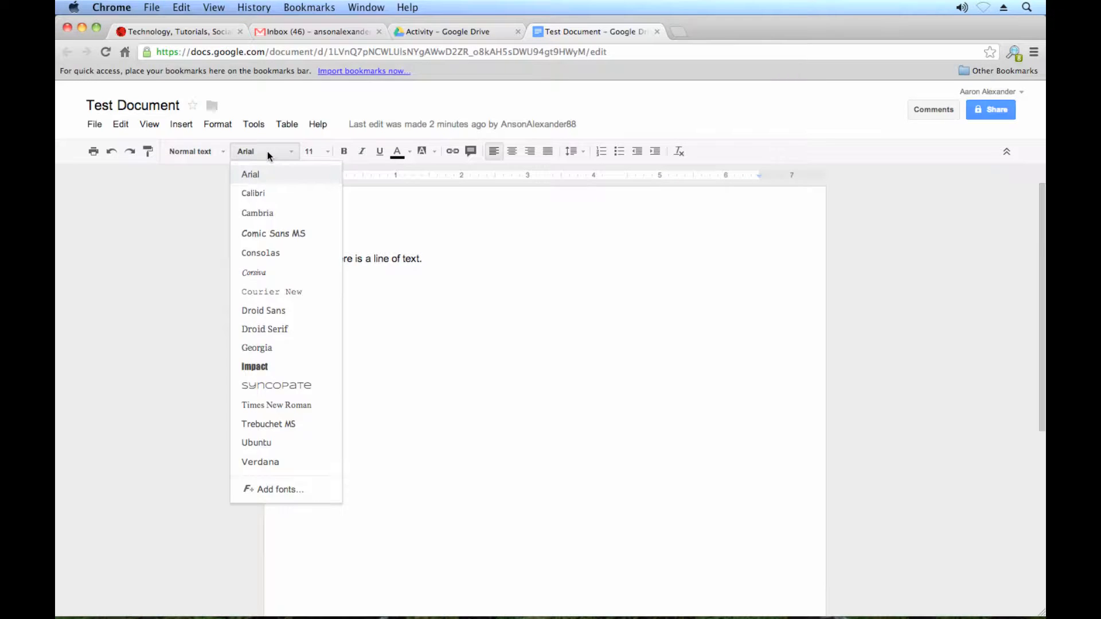
left_click(329, 153)
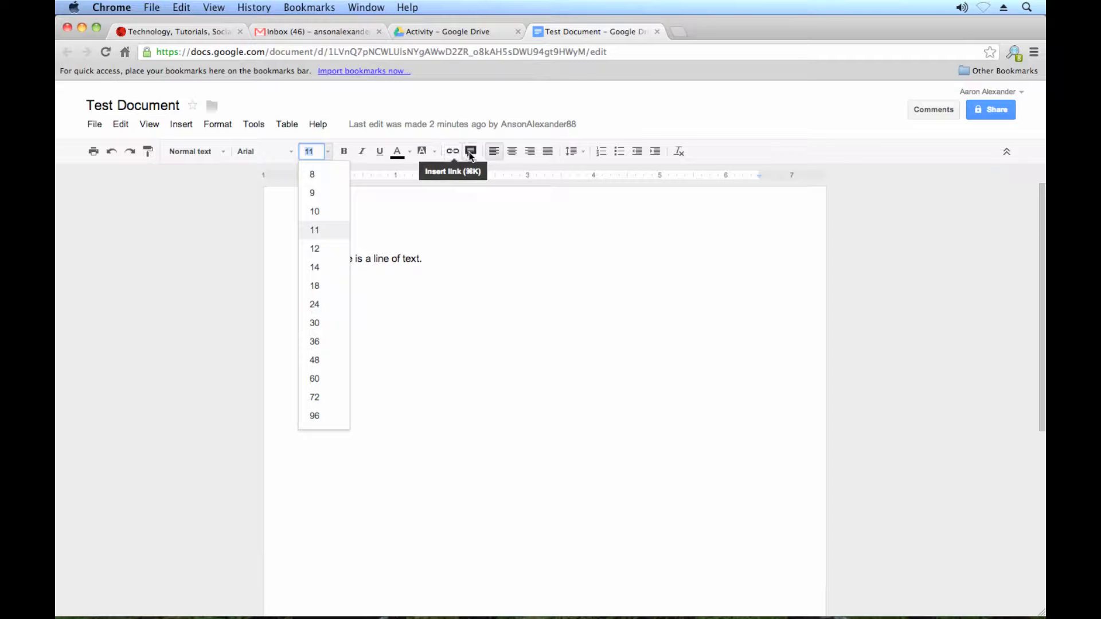
left_click(422, 258)
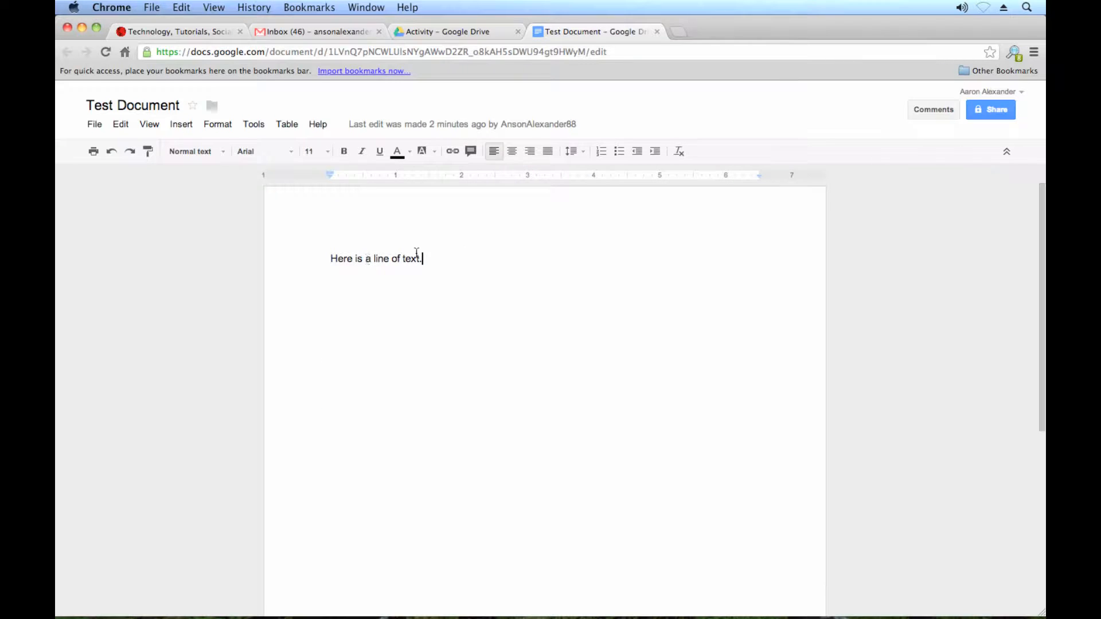
- Attach a comment reading "Add a comment" to the word "text." at the end of the line
left_click_drag(423, 258, 404, 259)
right_click(412, 259)
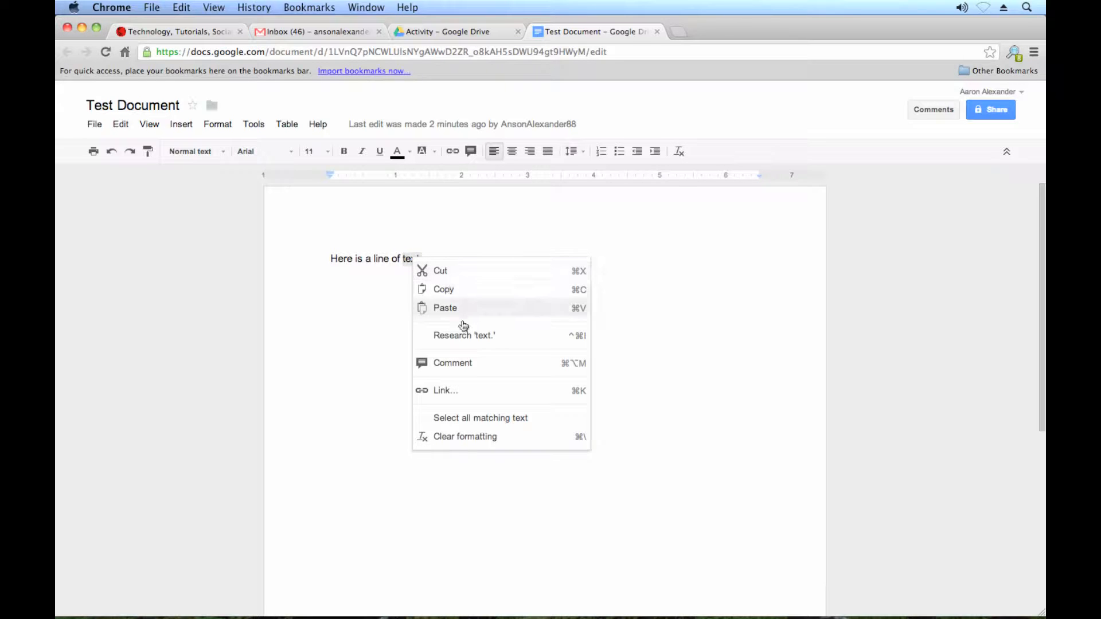
left_click(488, 371)
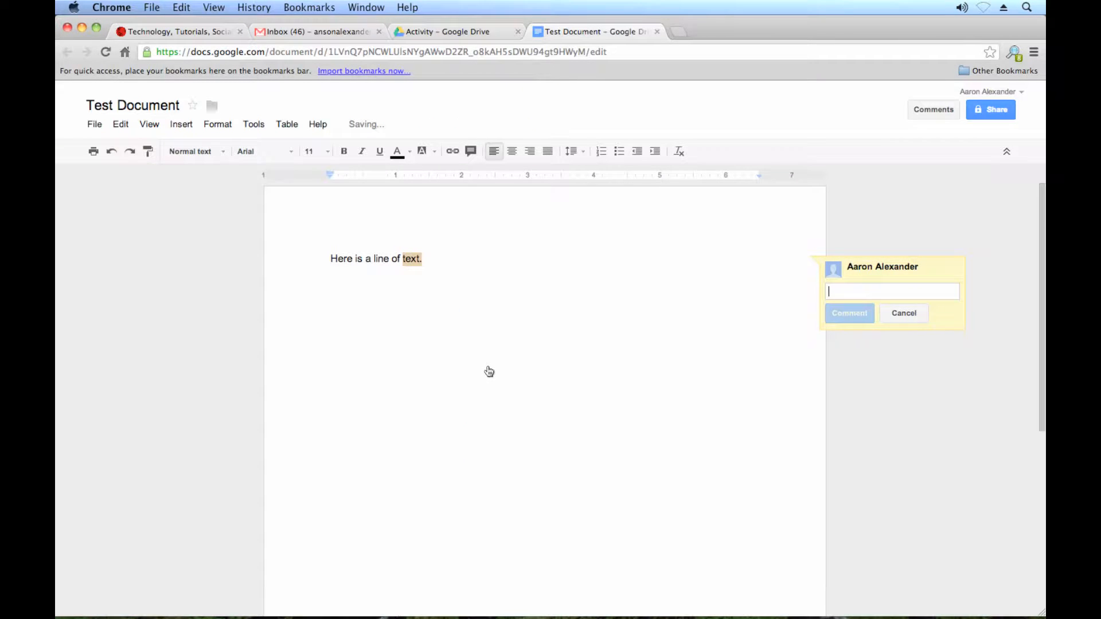
type("Add a comment")
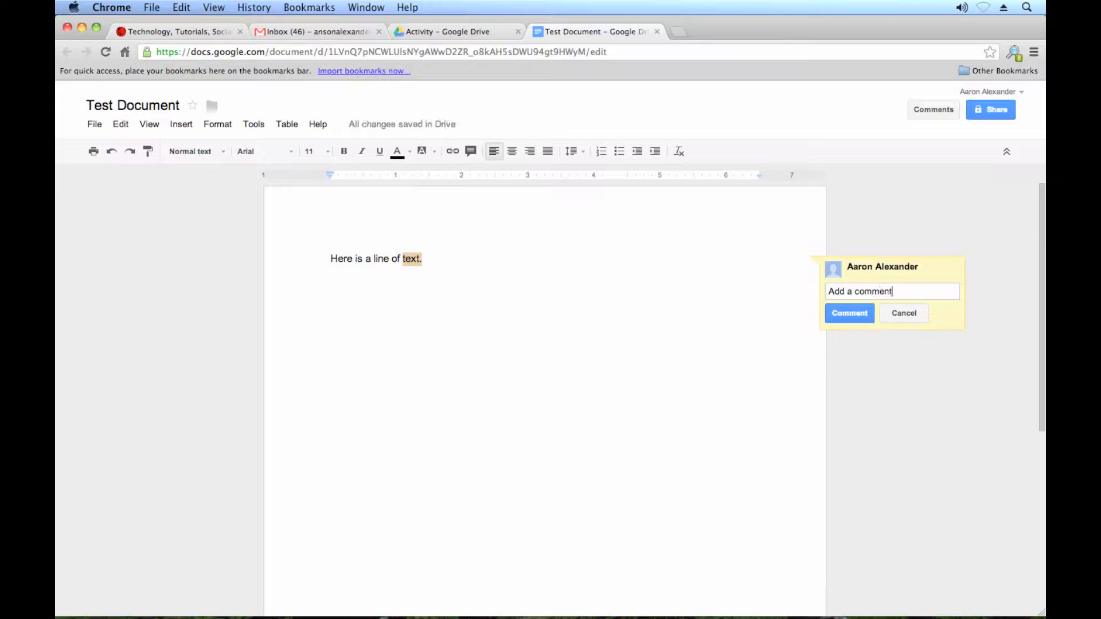
left_click(848, 315)
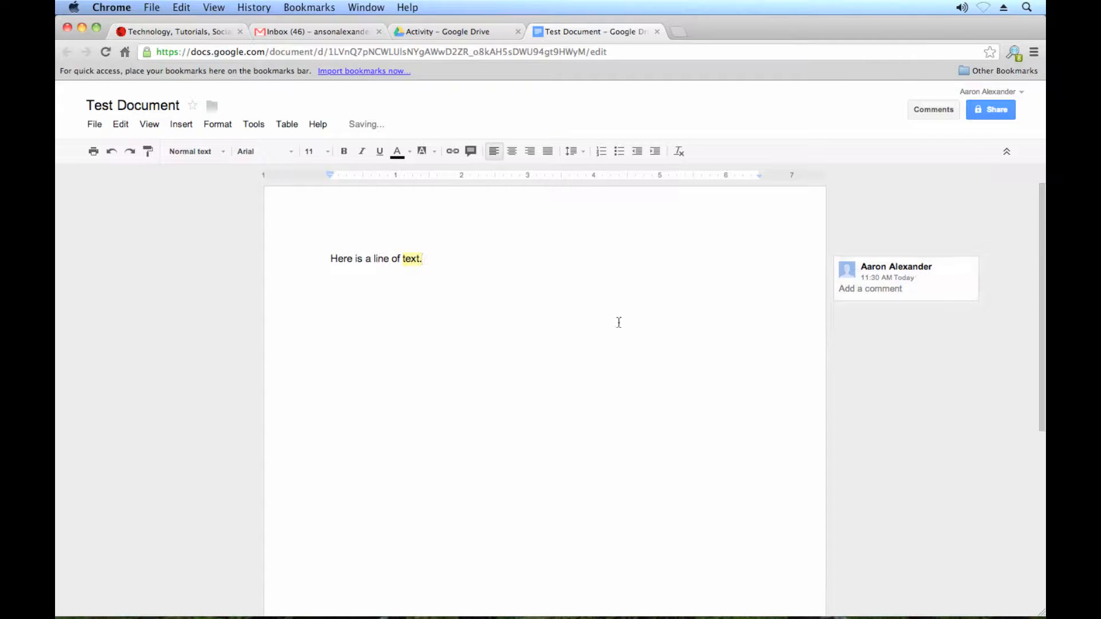
- Bring up the comment on the word "text." and center-align the line of text
left_click(412, 259)
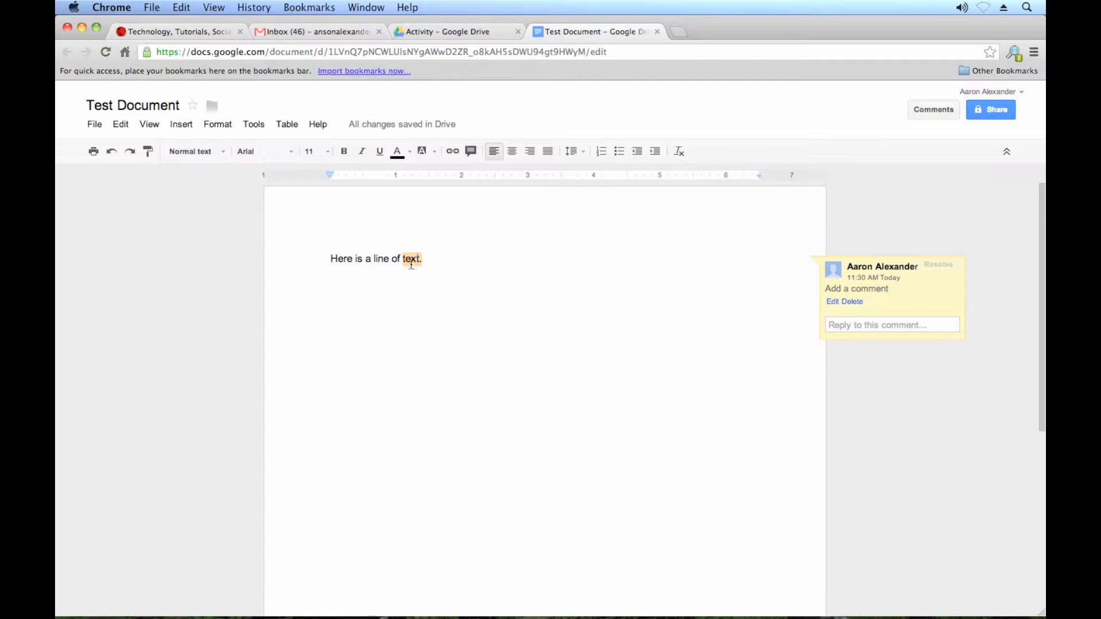
left_click(327, 260)
left_click(949, 288)
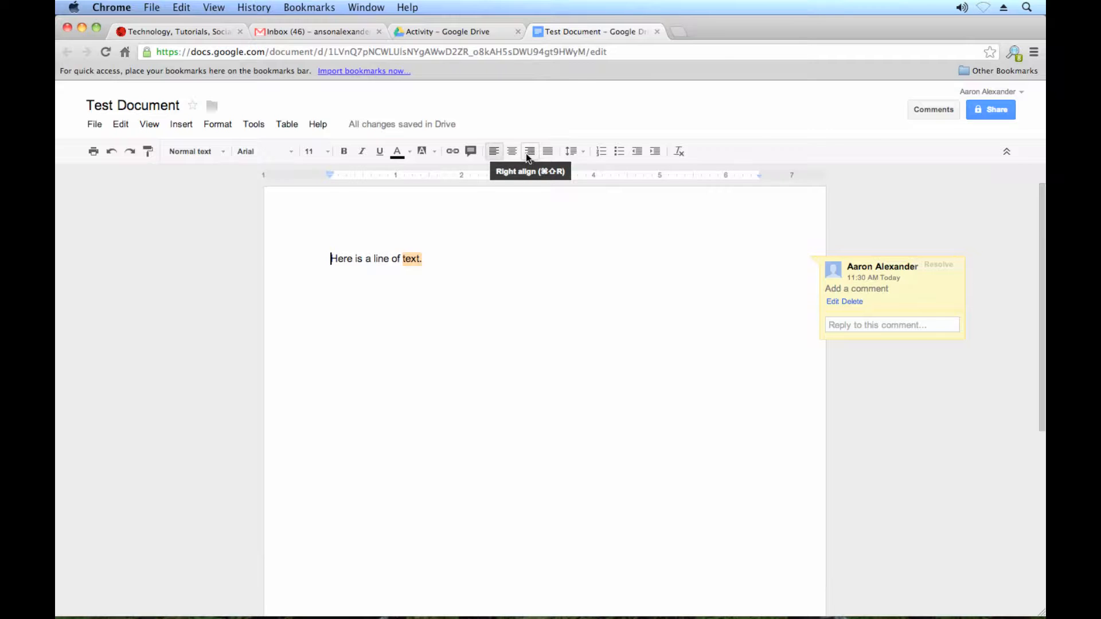
left_click(514, 153)
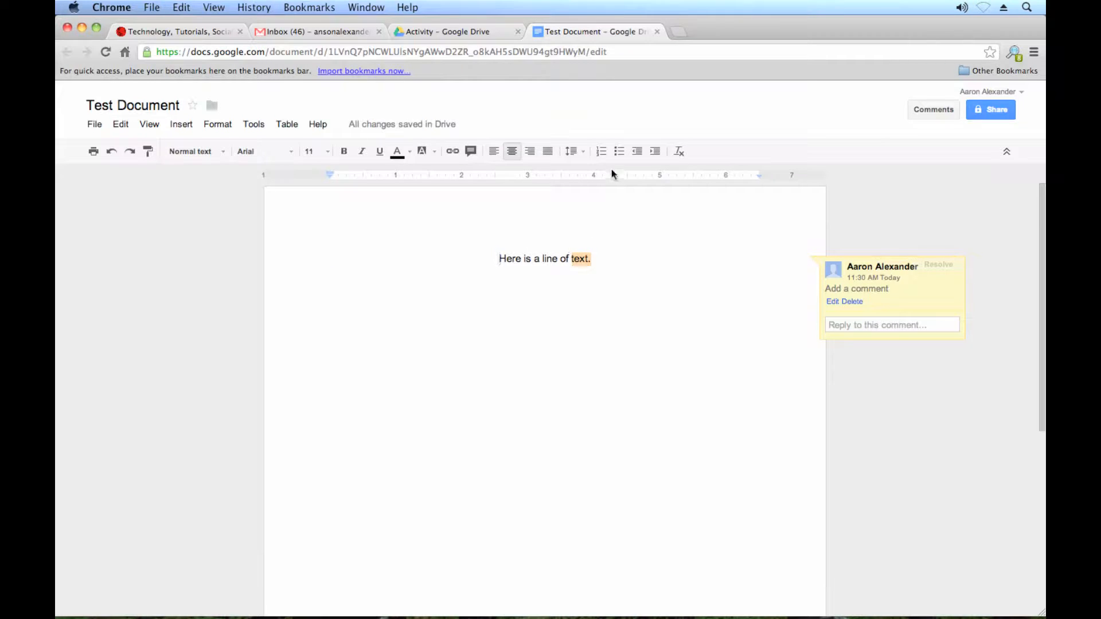
- Add "milk" and "eggs" on separate lines below the centered sentence
left_click(607, 260)
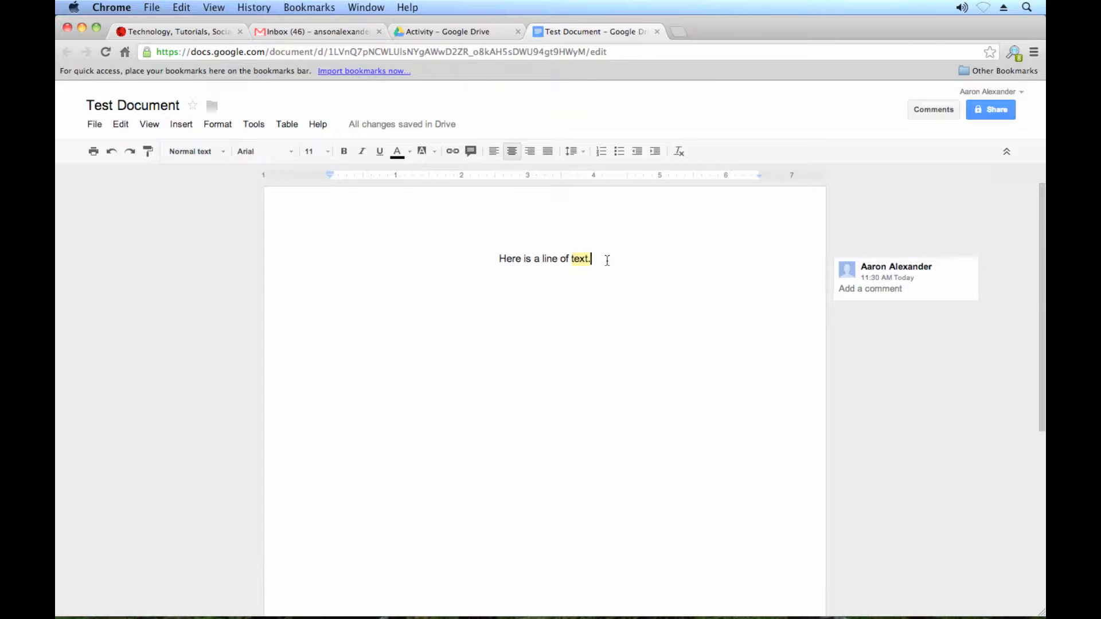
key("Return")
type("milke")
key("Return")
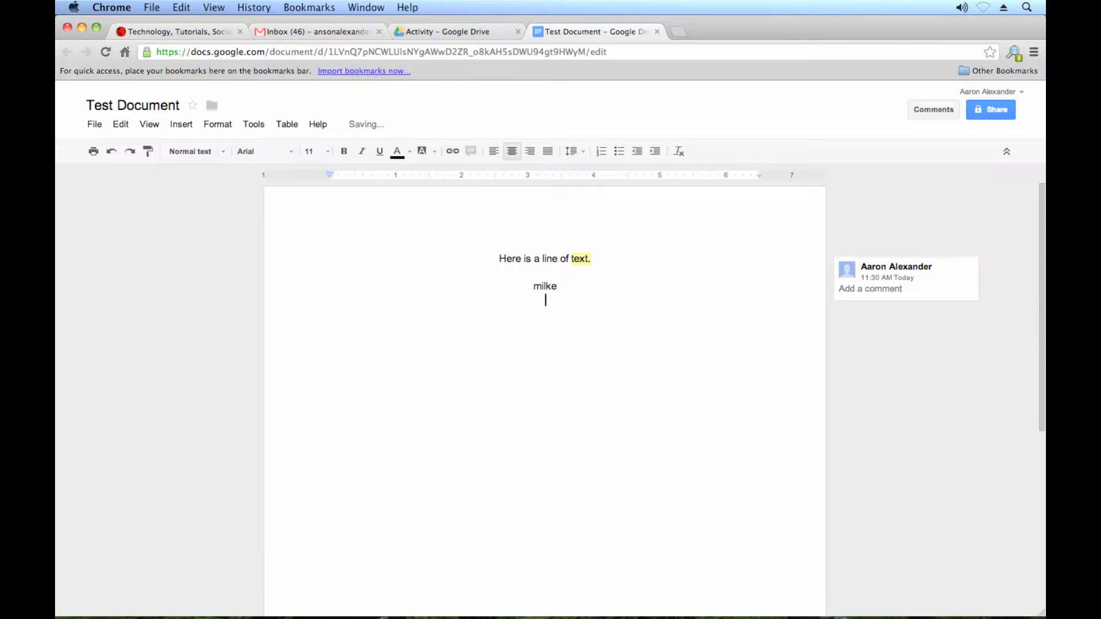
key("BackSpace")
key("BackSpace")
key("BackSpace")
key("Return")
type("eggs")
key("Return")
- Turn the milk and eggs lines into a numbered list
left_click_drag(566, 304, 539, 285)
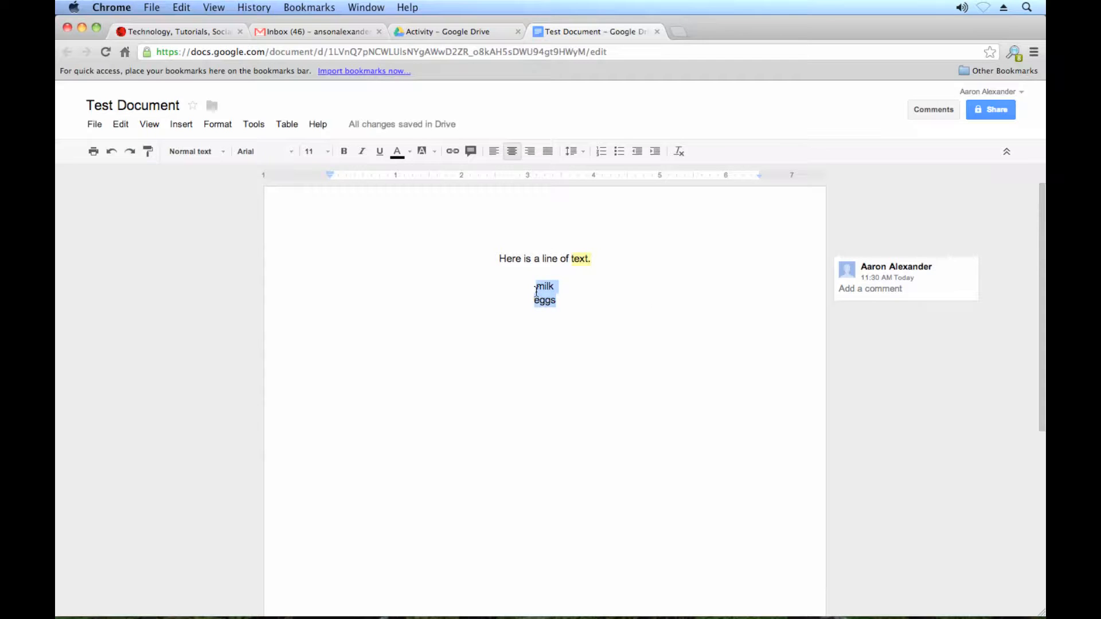
left_click(600, 151)
left_click(605, 302)
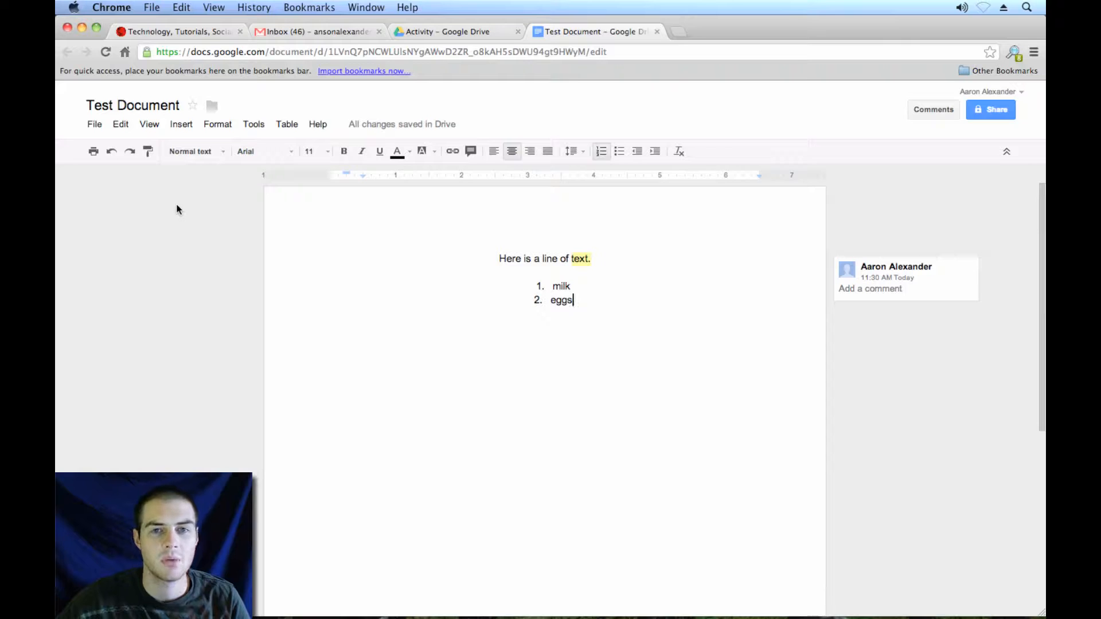
- Open the document's revision history and show the more detailed revisions
left_click(96, 128)
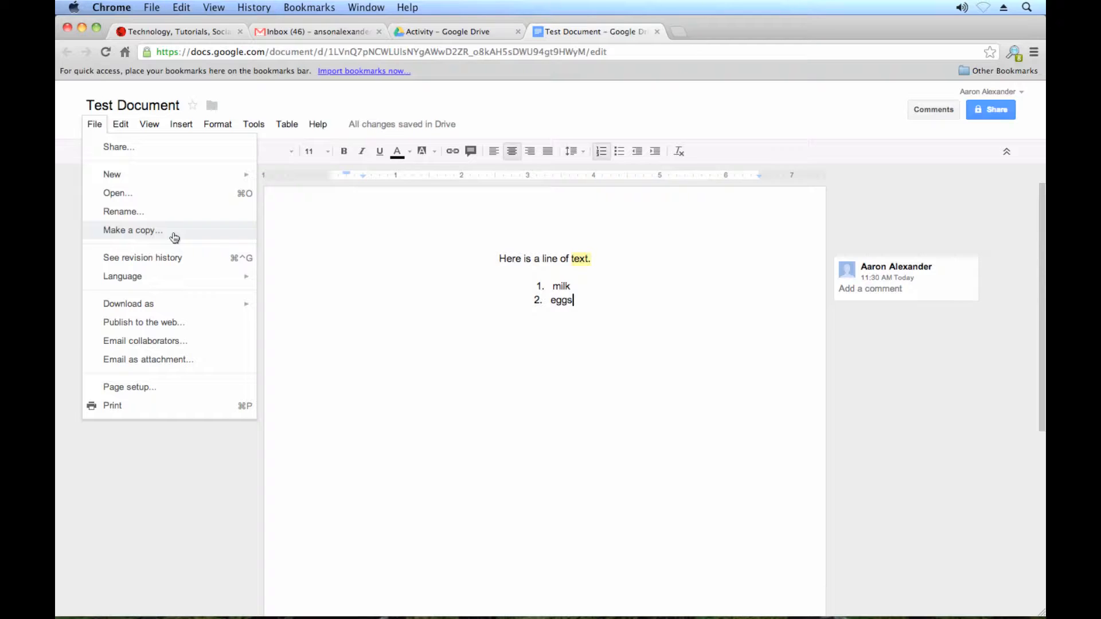
left_click(199, 263)
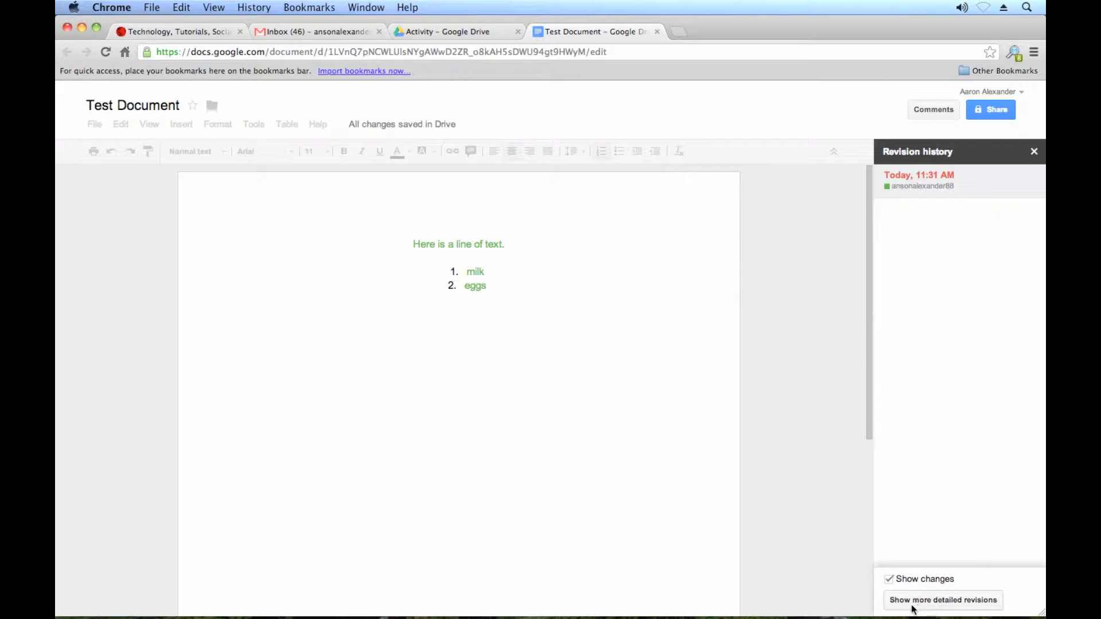
left_click(941, 603)
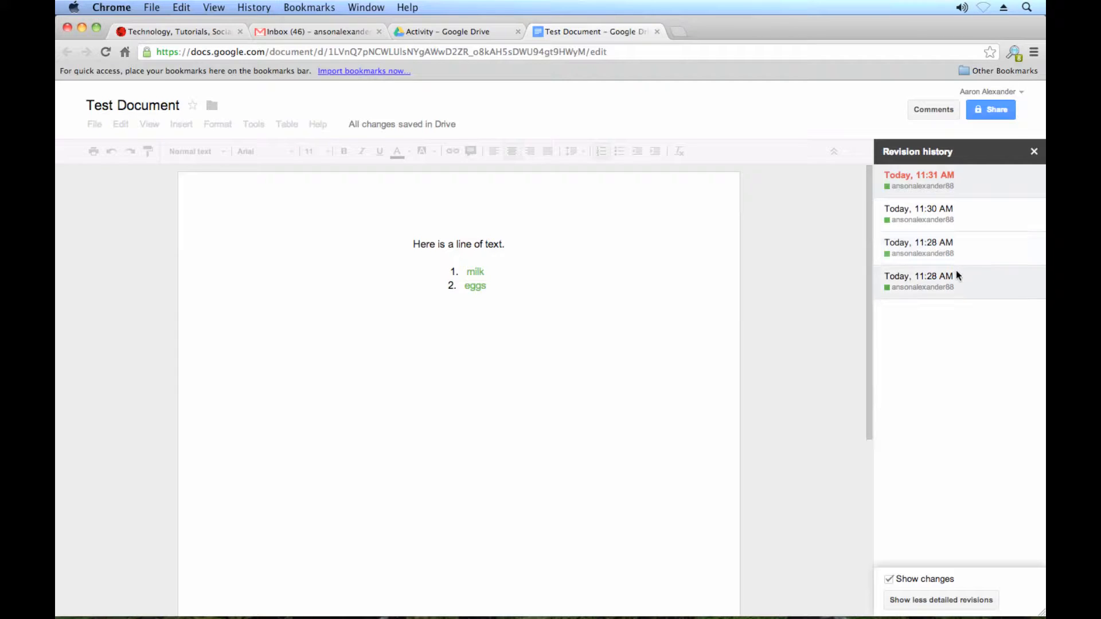
- View the 11:28 AM, 11:30 AM and 11:31 AM revisions of the document and close the revision history
left_click(952, 249)
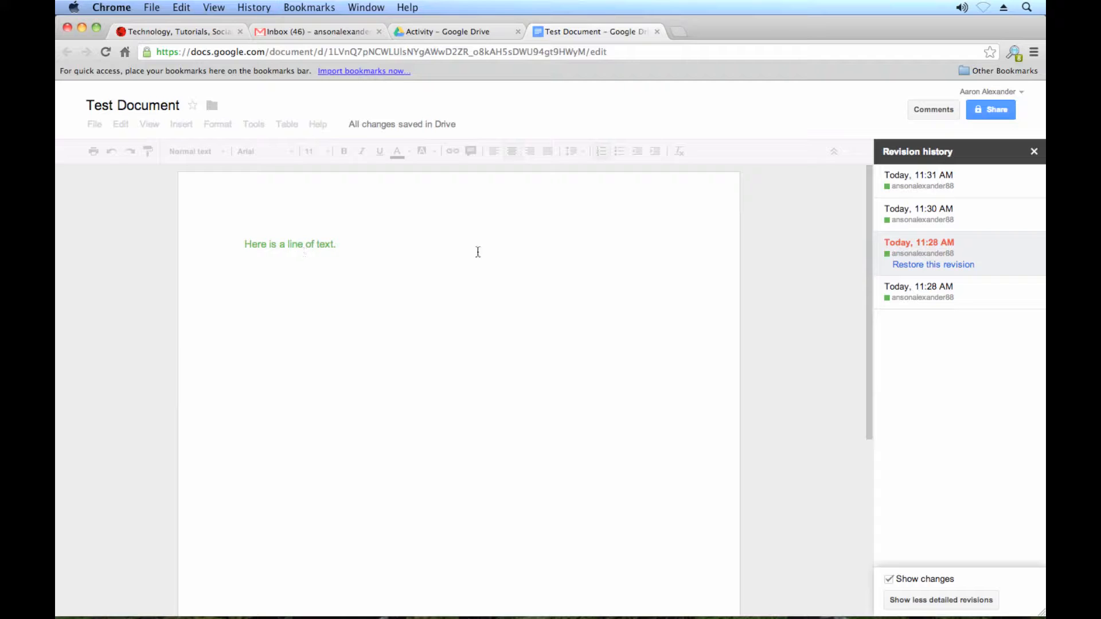
left_click(904, 216)
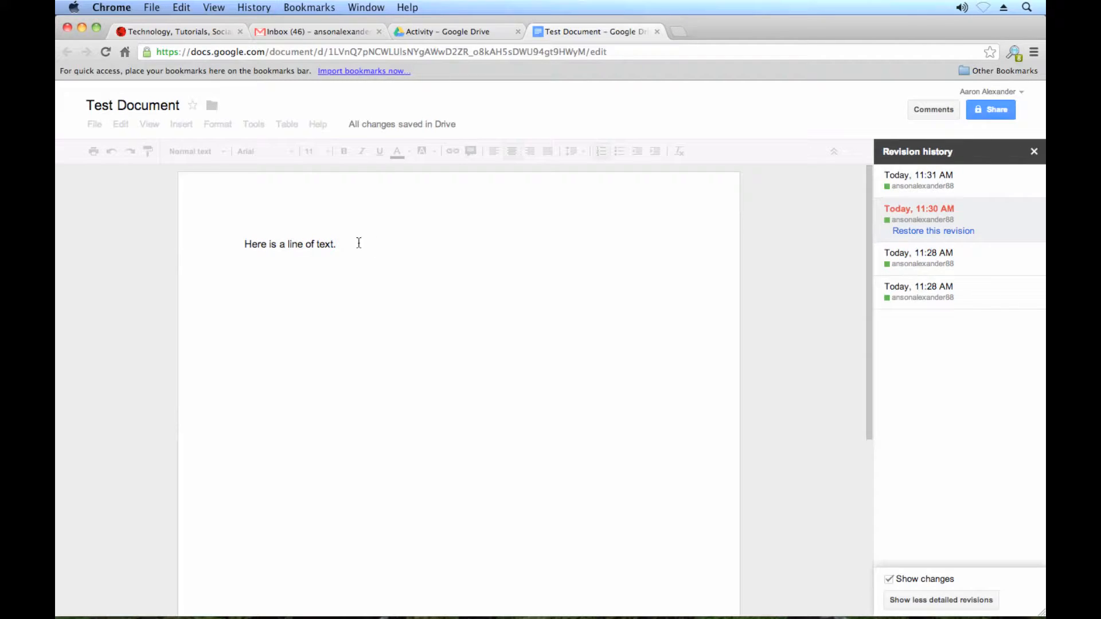
left_click(920, 193)
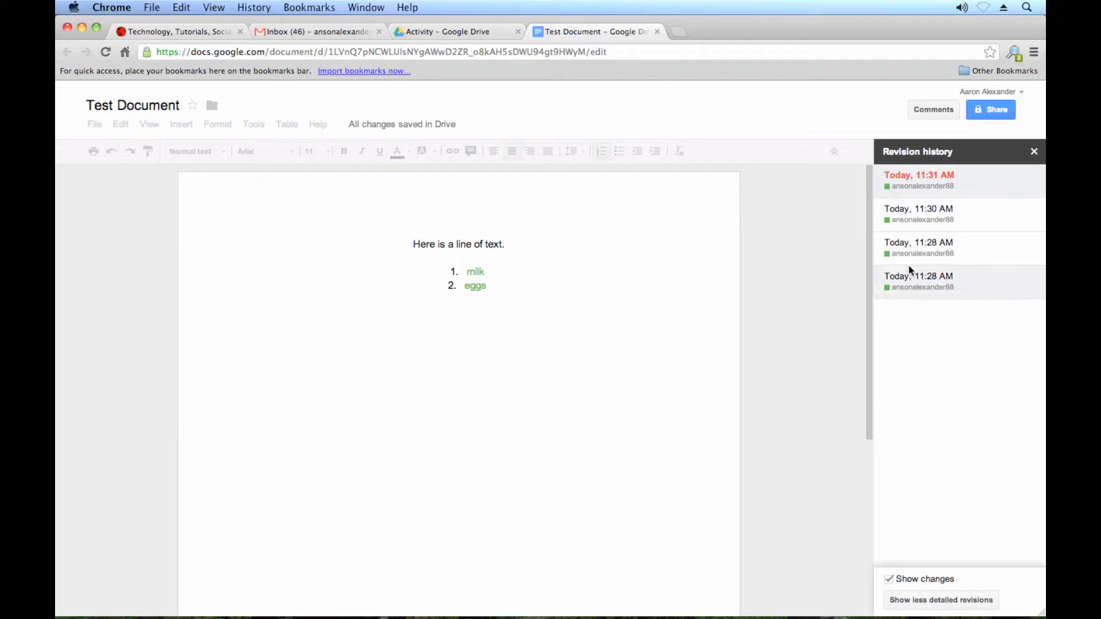
left_click(918, 252)
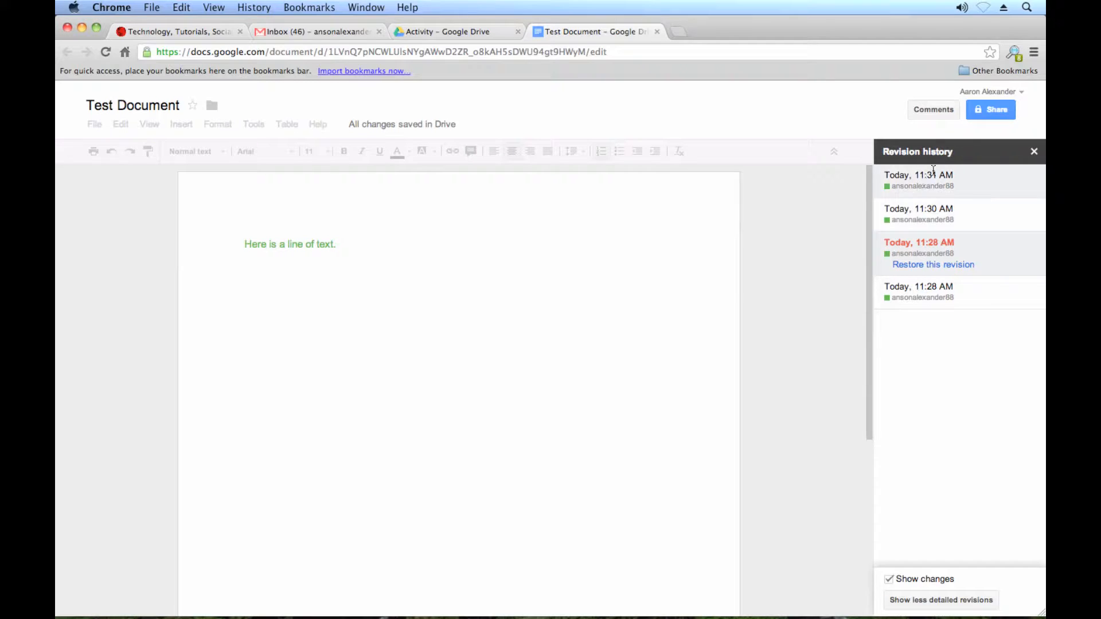
left_click(1034, 153)
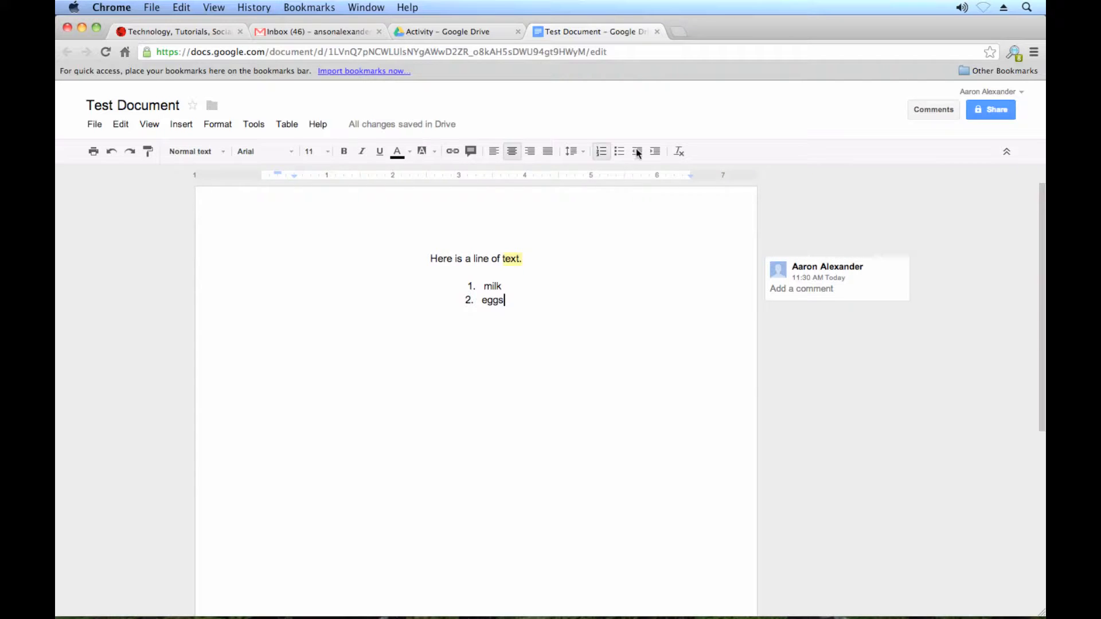
- Close Test Document and create a new presentation in Google Drive
left_click(657, 32)
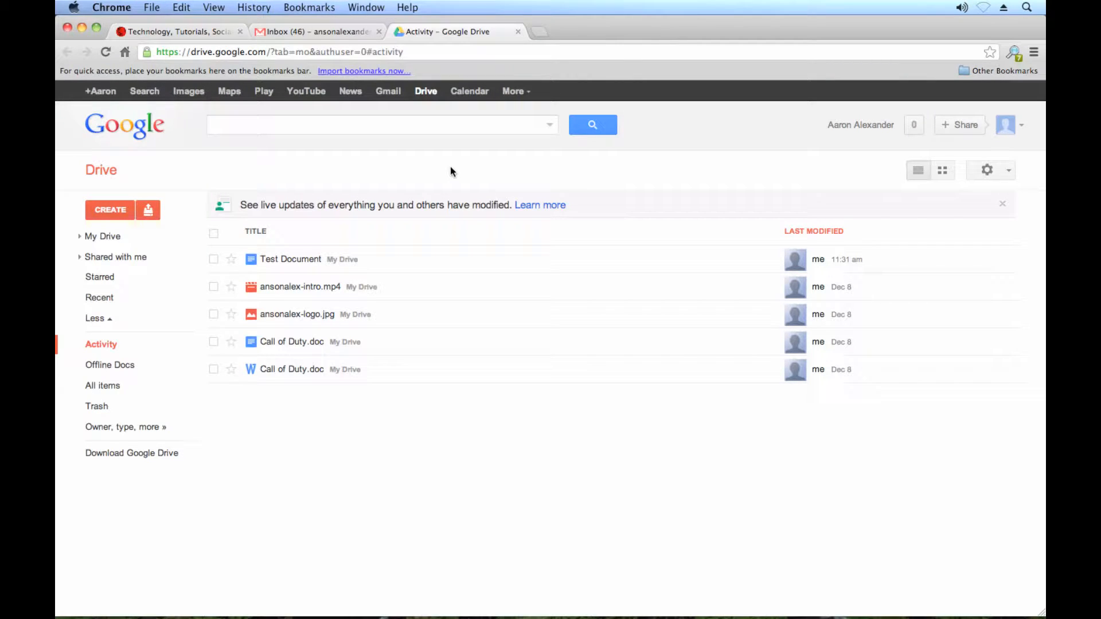
left_click(107, 210)
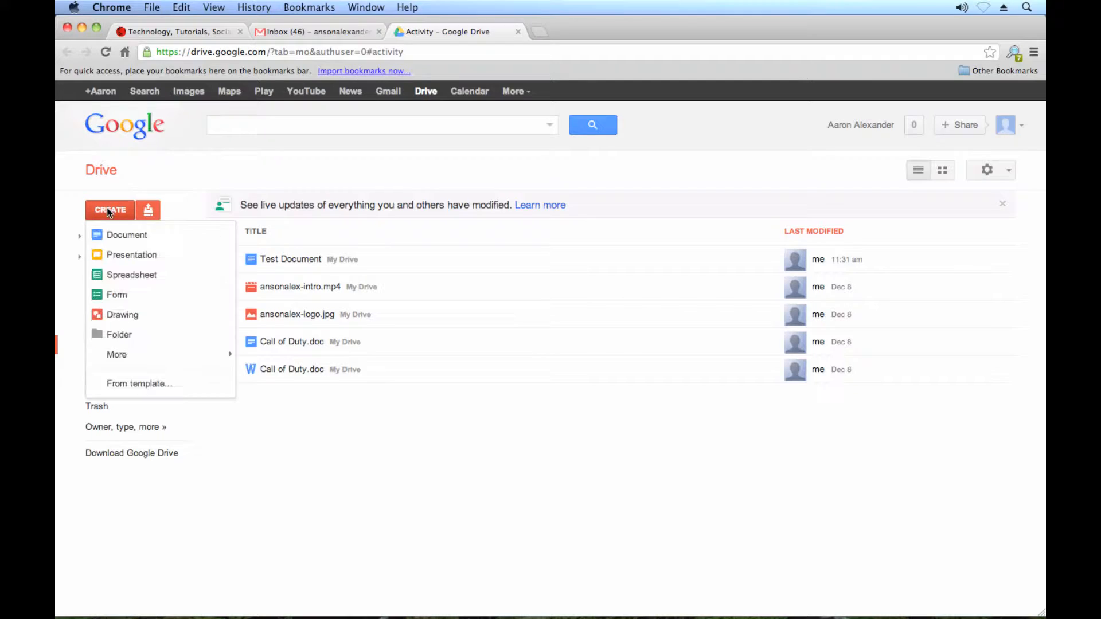
left_click(156, 258)
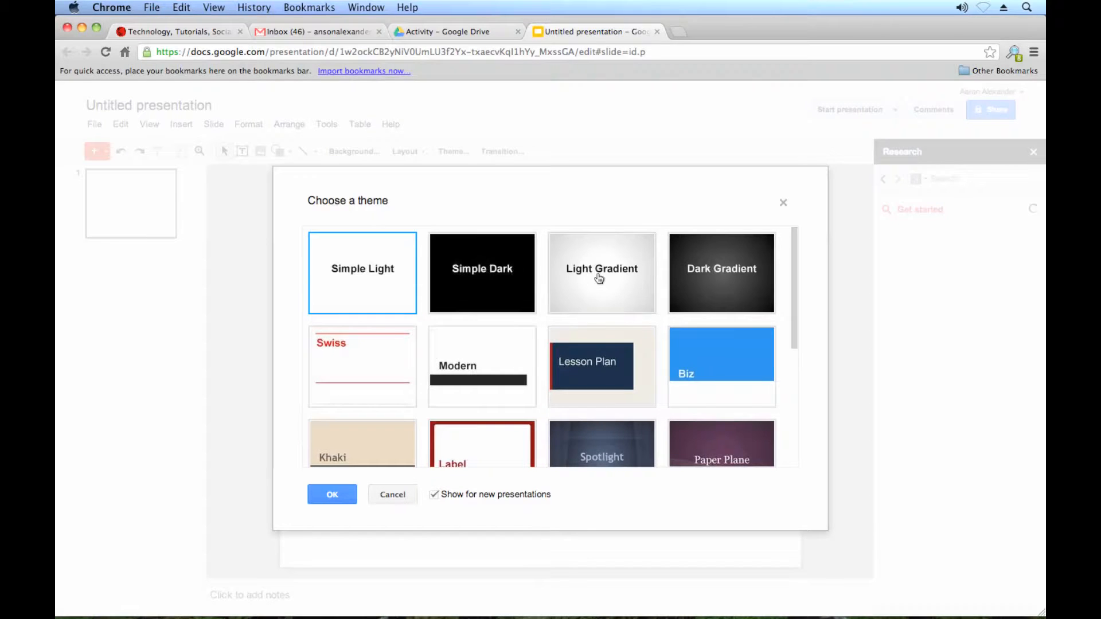
- Browse the available themes and apply the Wave theme to the new presentation
scroll(599, 278, "down", 3)
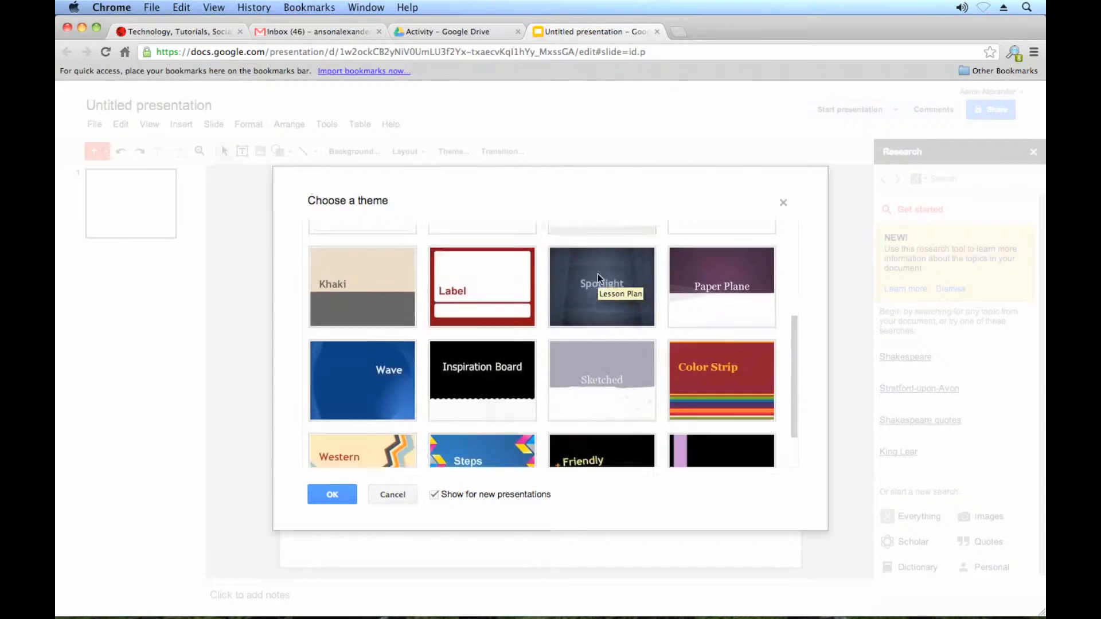
scroll(597, 275, "down", 2)
scroll(594, 301, "up", 3)
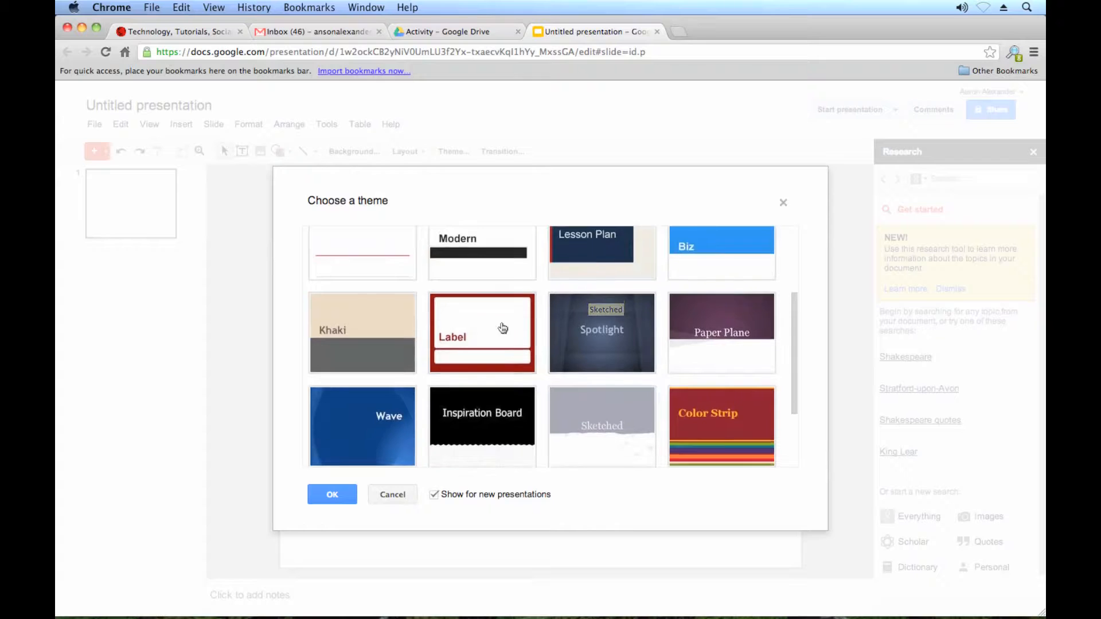
scroll(503, 328, "down", 1)
left_click(344, 424)
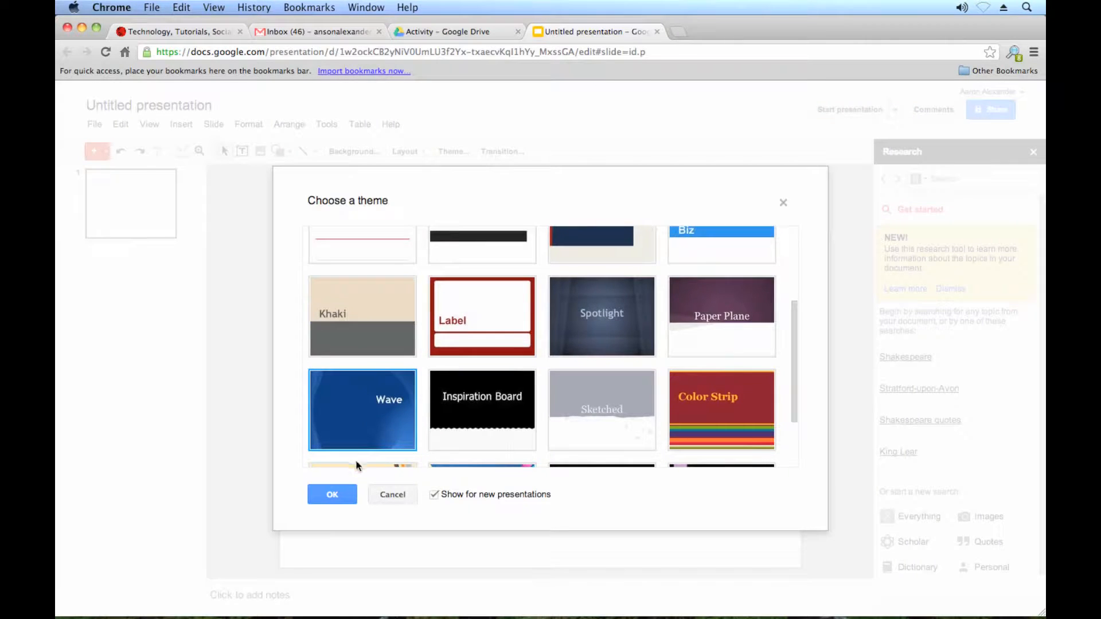
left_click(343, 494)
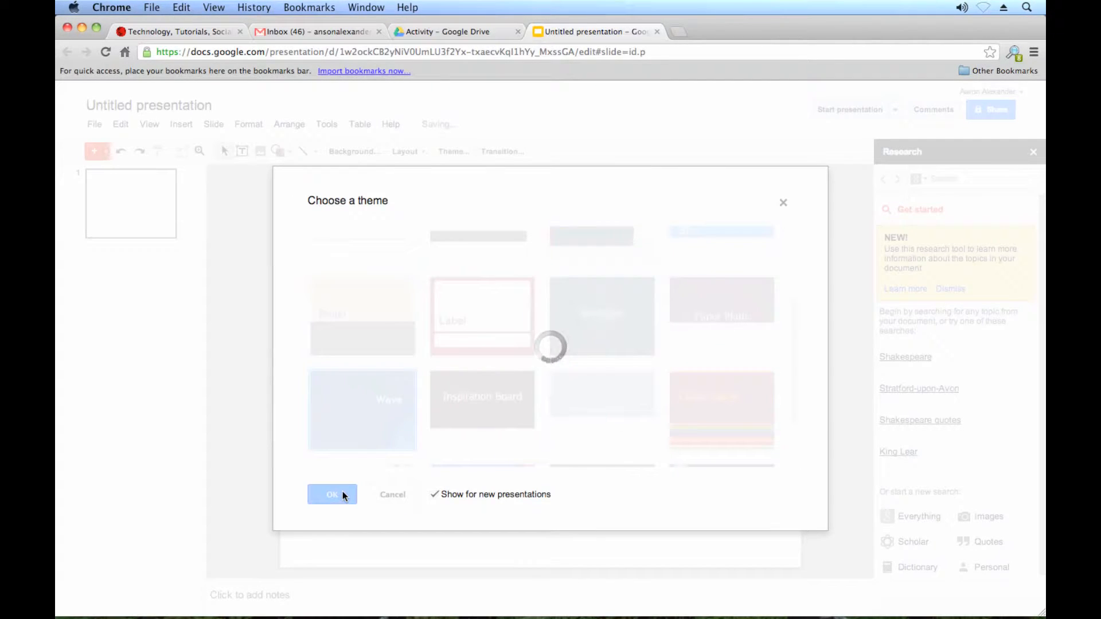
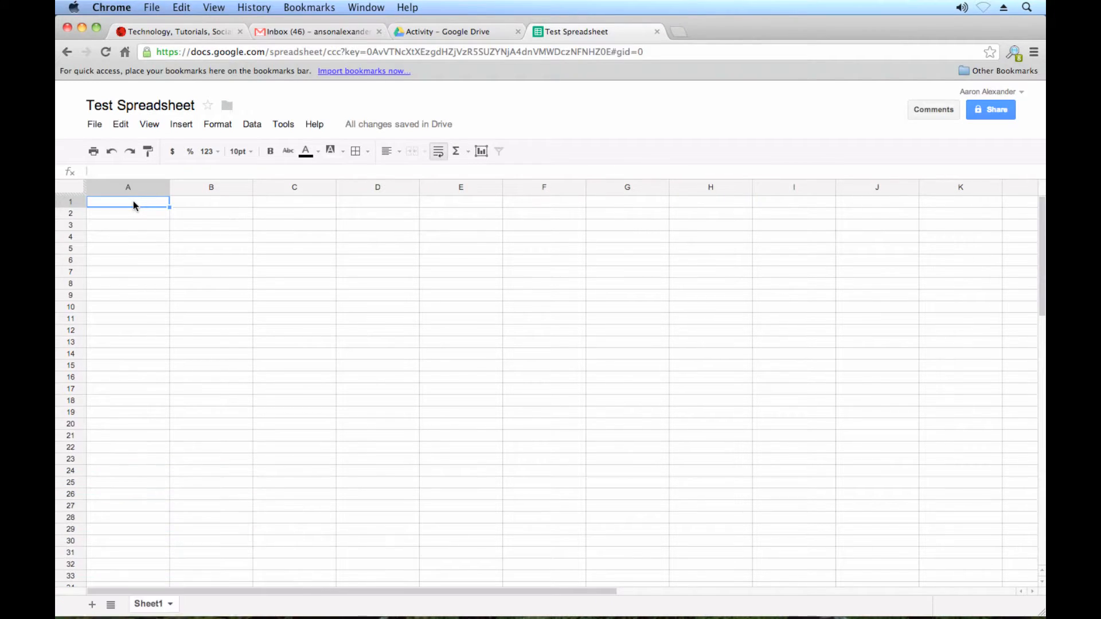
- Fill cells A1 through A8 with 84695, 5645, 654, 58456, 65456, 848, 896 and 3
type("84695")
key("Return")
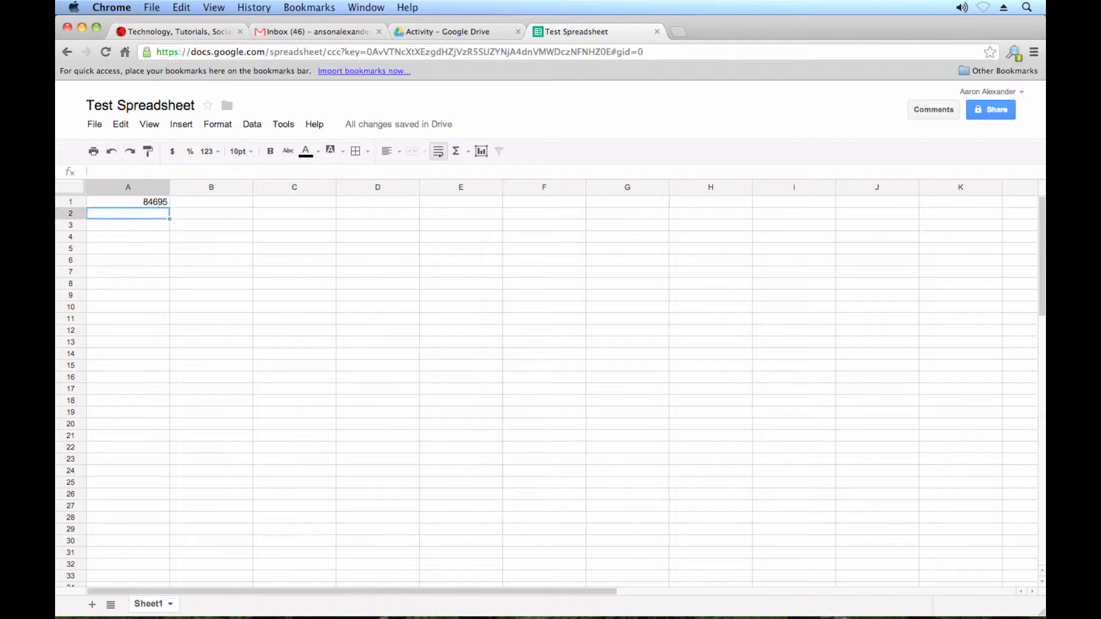
type("5645")
key("Return")
type("654")
key("Return")
type("58456")
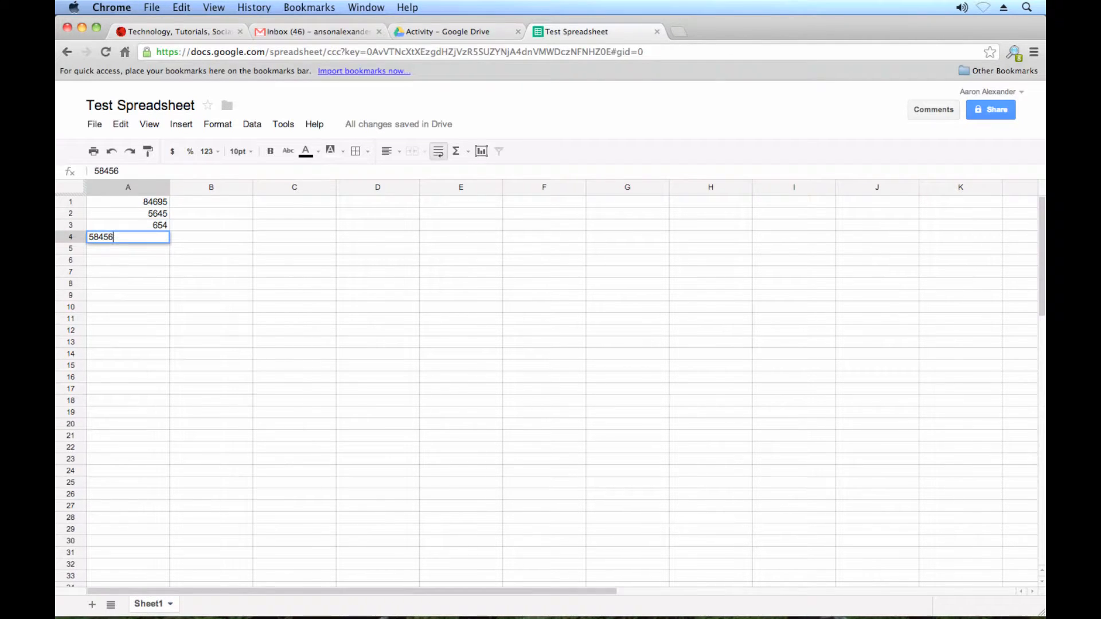
key("Return")
type("65456")
key("Return")
type("848")
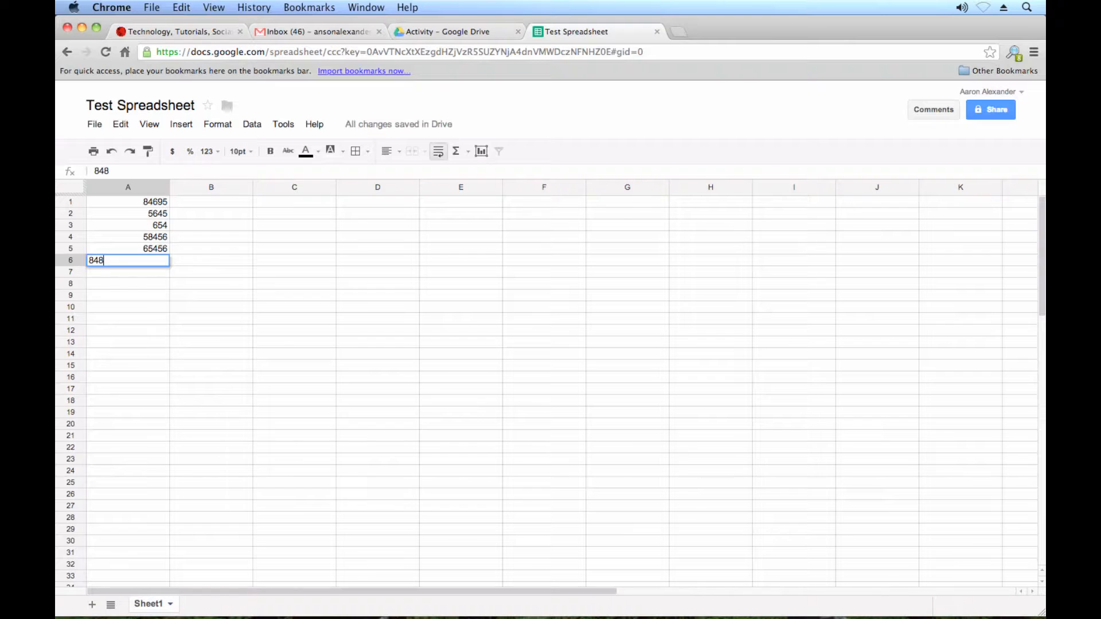
key("Return")
type("896")
key("Return")
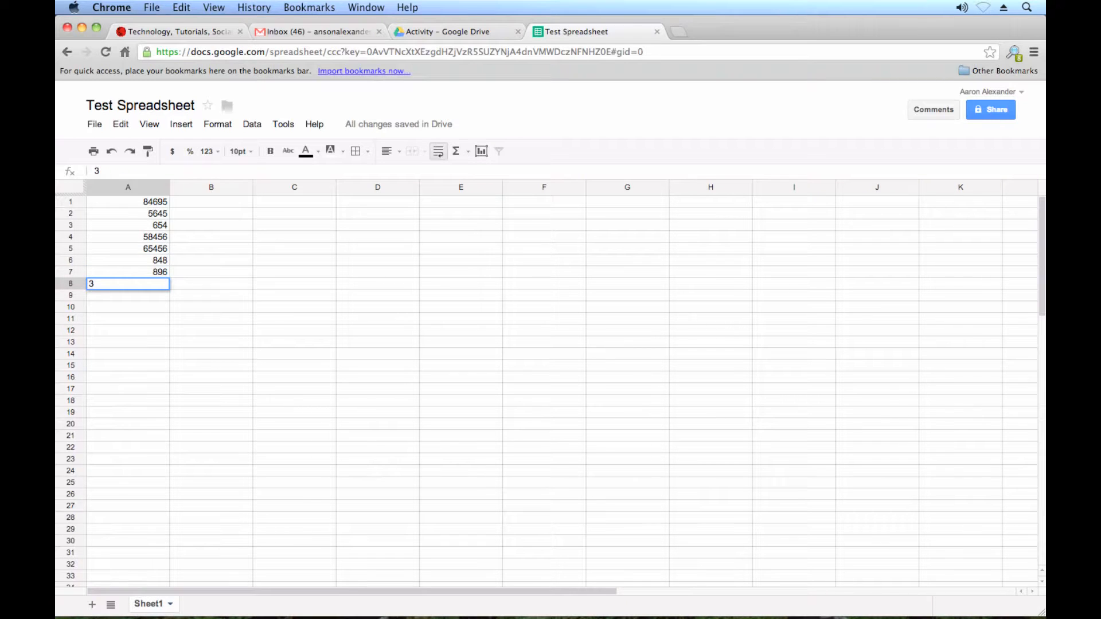
type("3")
key("Return")
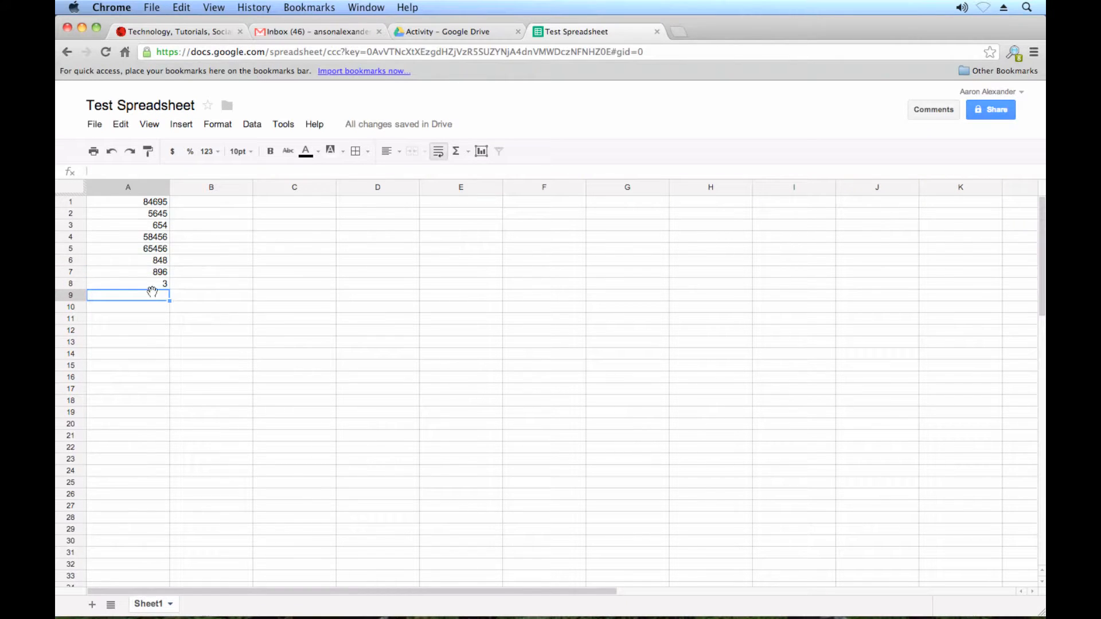
- Add the label "Sum:" in cell A11
left_click(124, 320)
type("S")
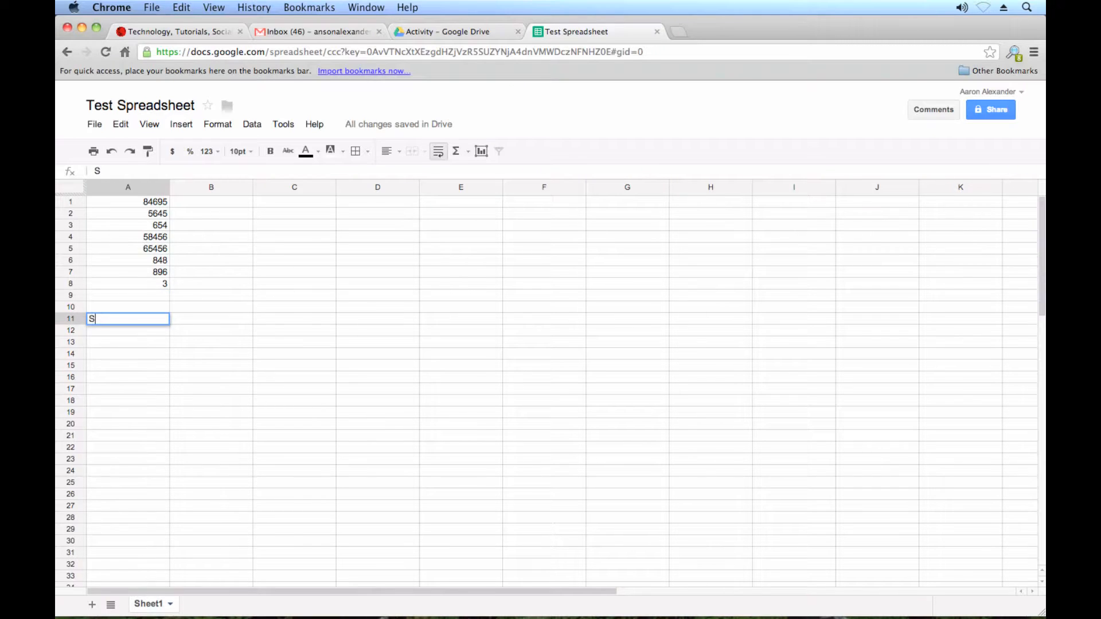
type("um:")
key("Tab")
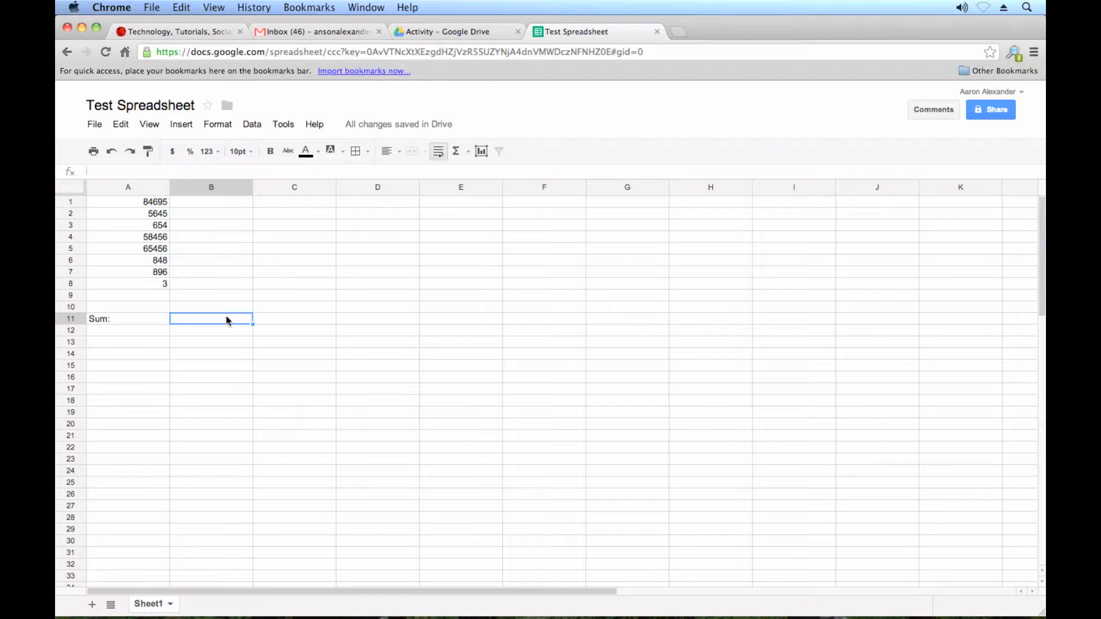
- Insert the SUM function in cell B11 to total the range A1:A8
left_click(466, 153)
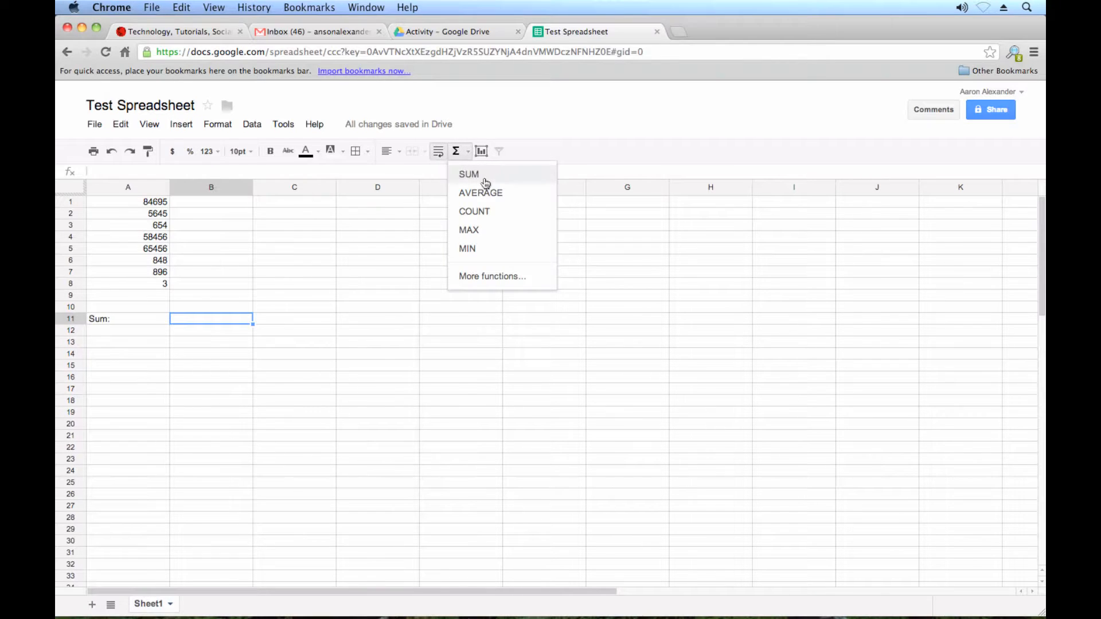
left_click(478, 178)
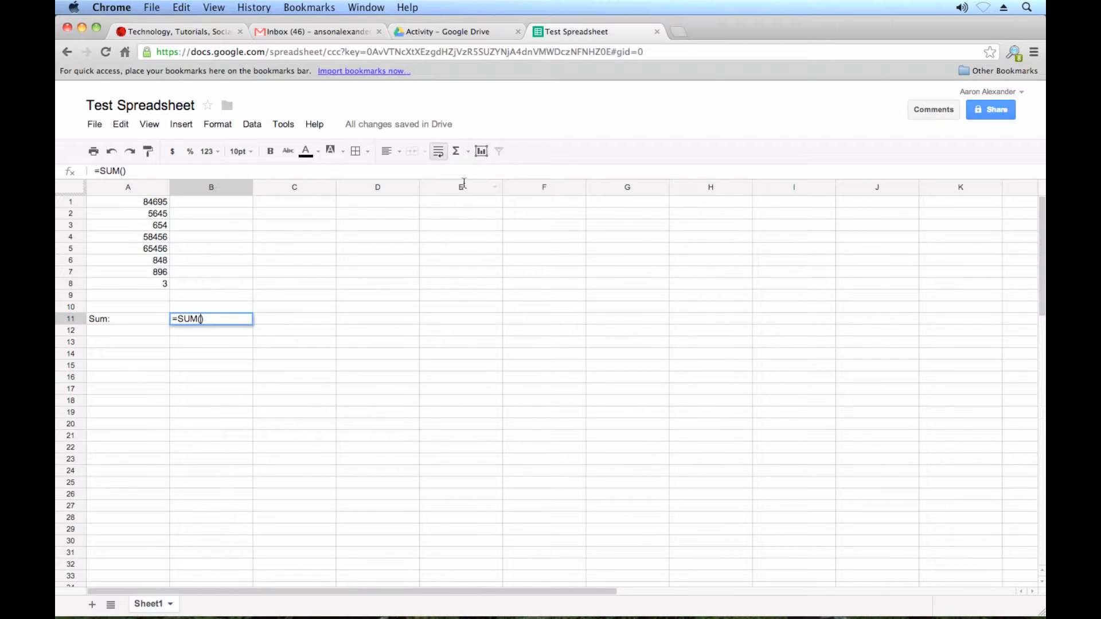
left_click_drag(155, 202, 151, 280)
key("Return")
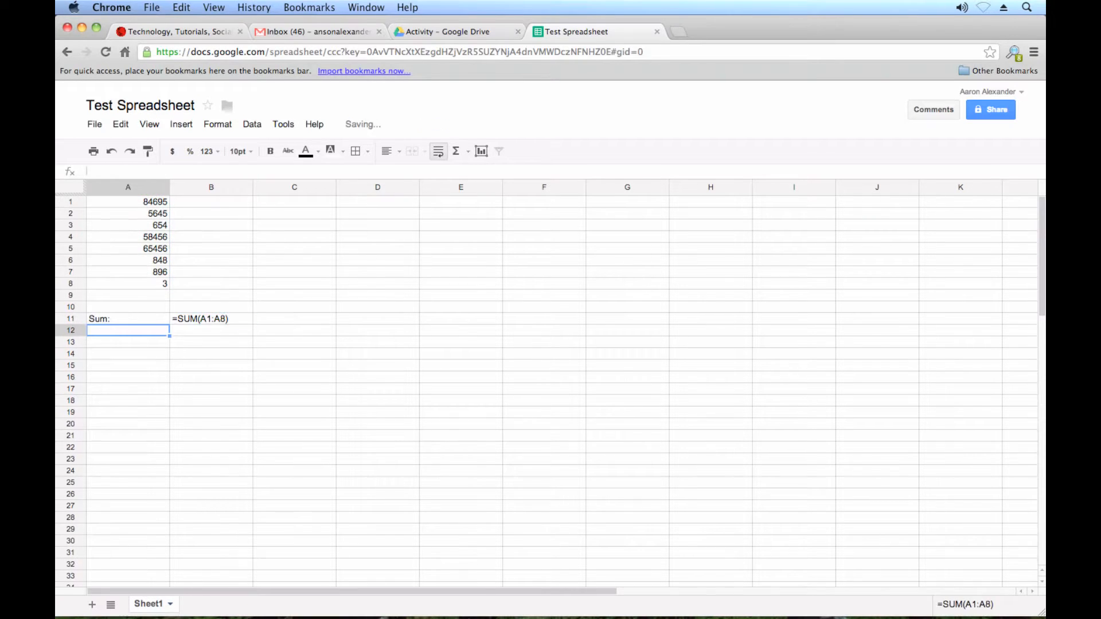
left_click(229, 319)
- Write a second sum formula by hand in cell B12, totalling the range A1:A8
left_click(224, 332)
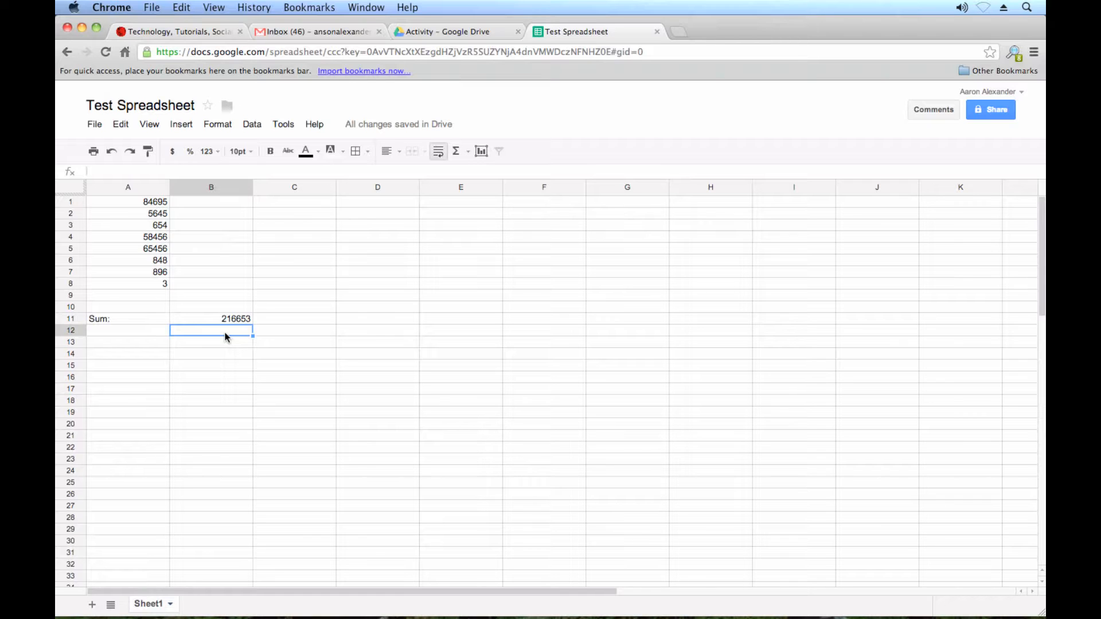
type("=sum")
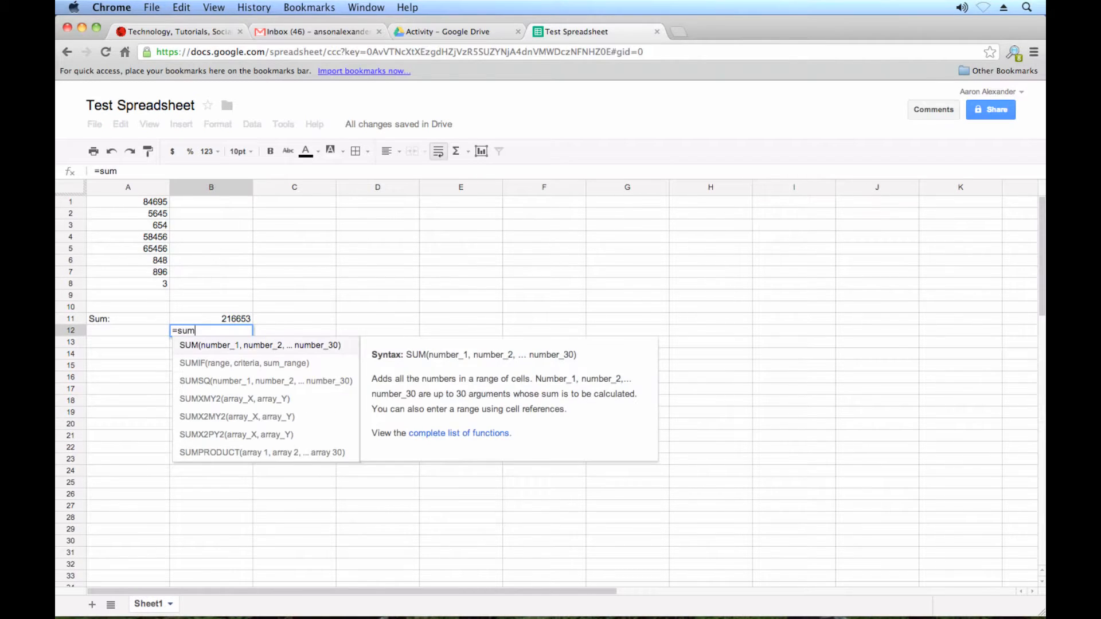
type("(")
left_click_drag(158, 201, 151, 281)
key("Return")
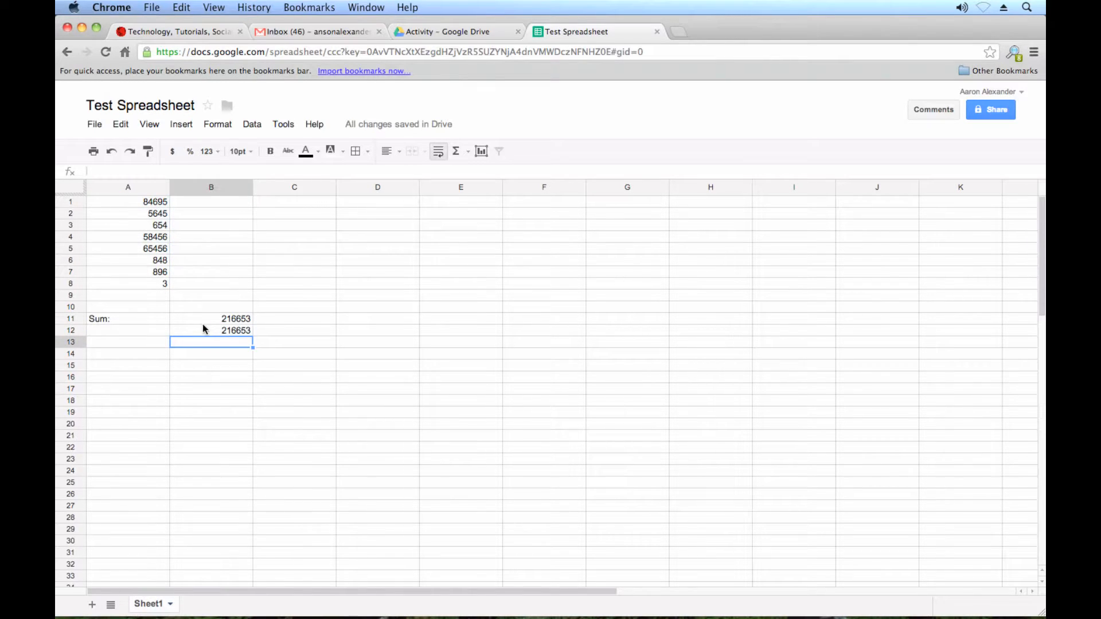
- Replace the value in cell A8 with 485698
left_click(148, 283)
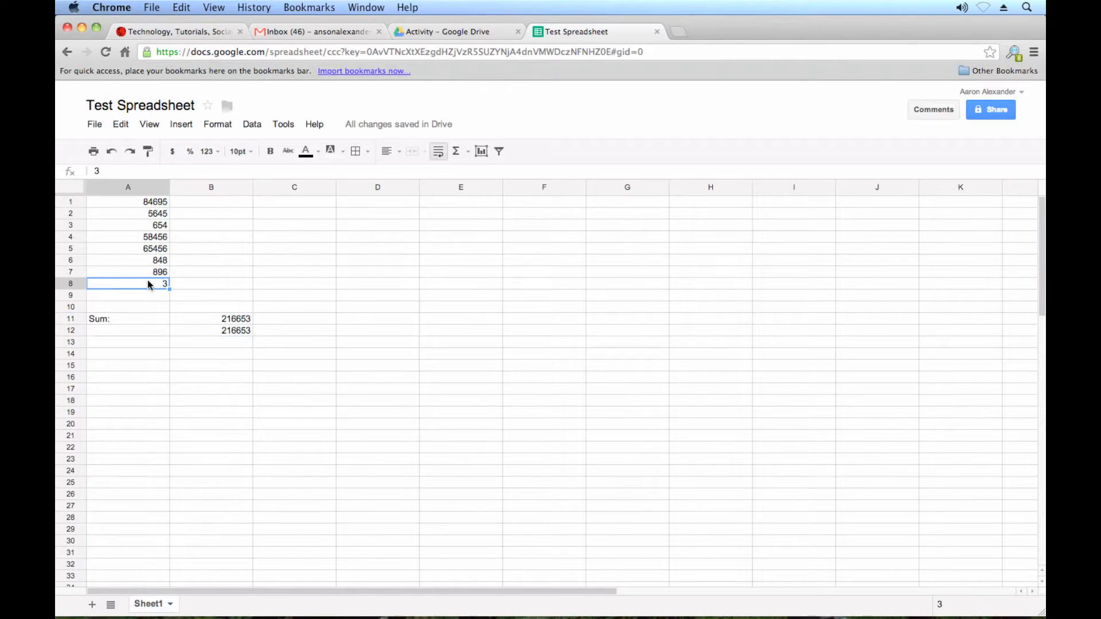
type("485698")
key("Return")
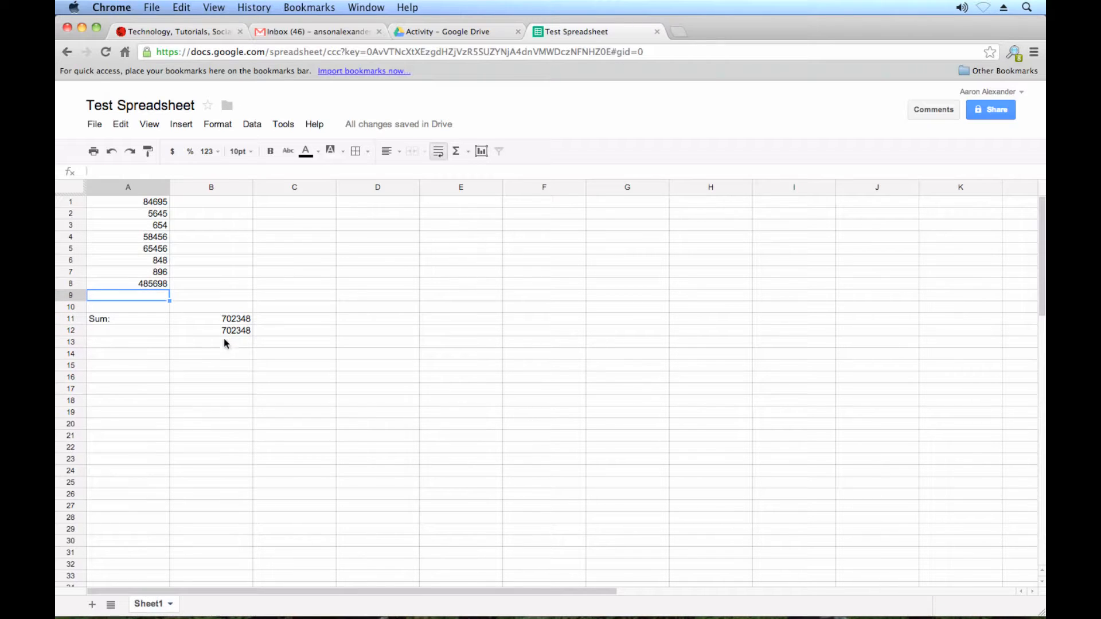
- Add the label "Average:" in cell A13
left_click(129, 342)
type("Av")
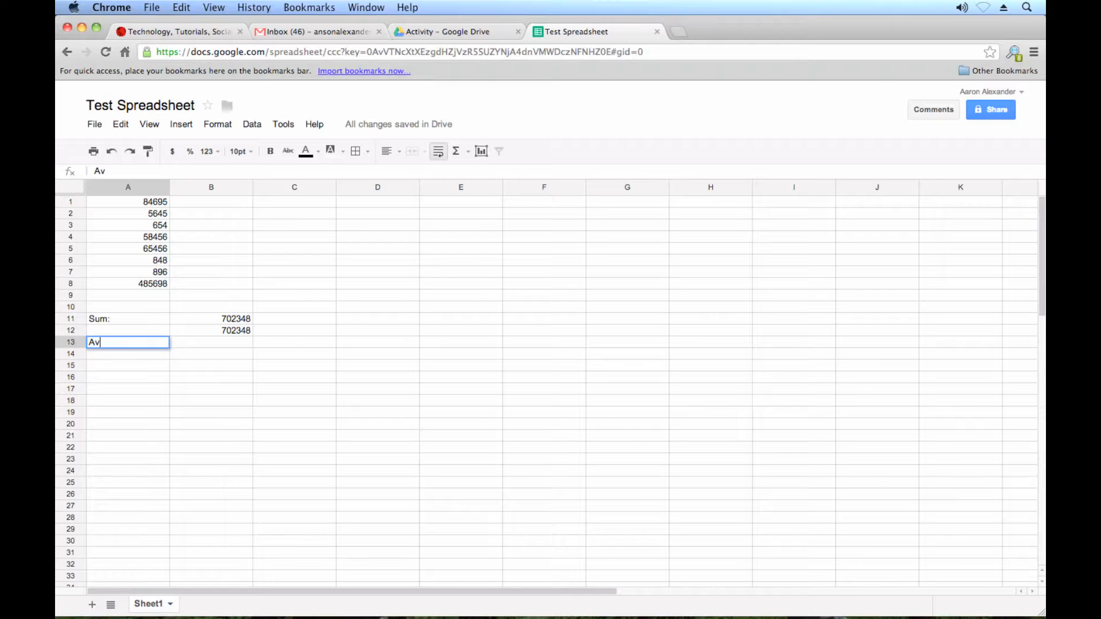
type("erage:")
key("Tab")
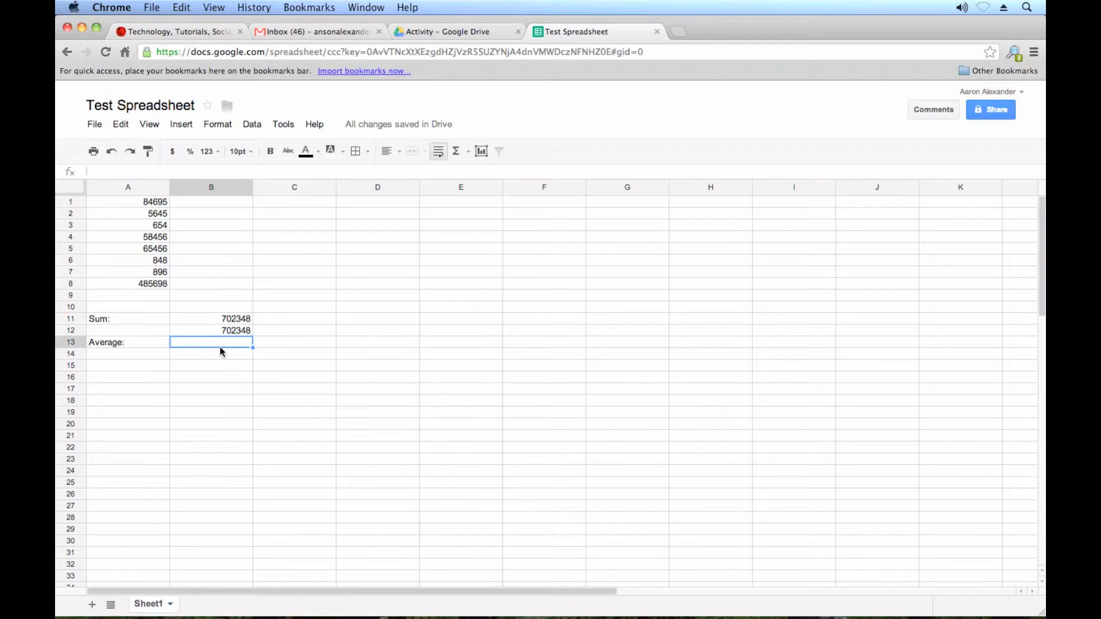
- Insert the AVERAGE function in cell B13 to average the range A1:A8
left_click(457, 152)
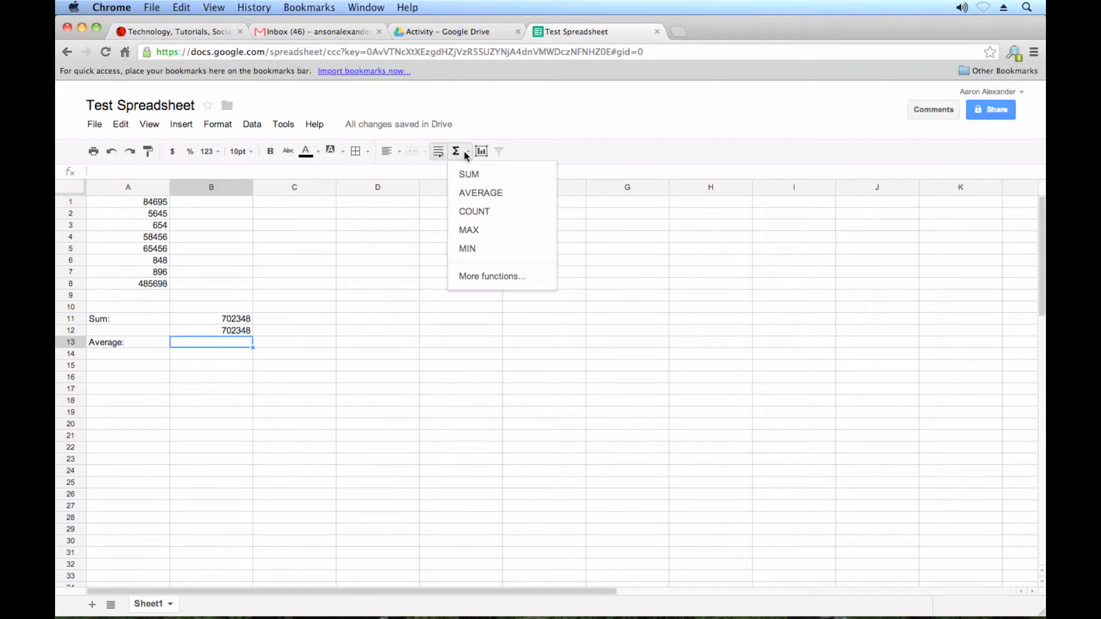
left_click(479, 194)
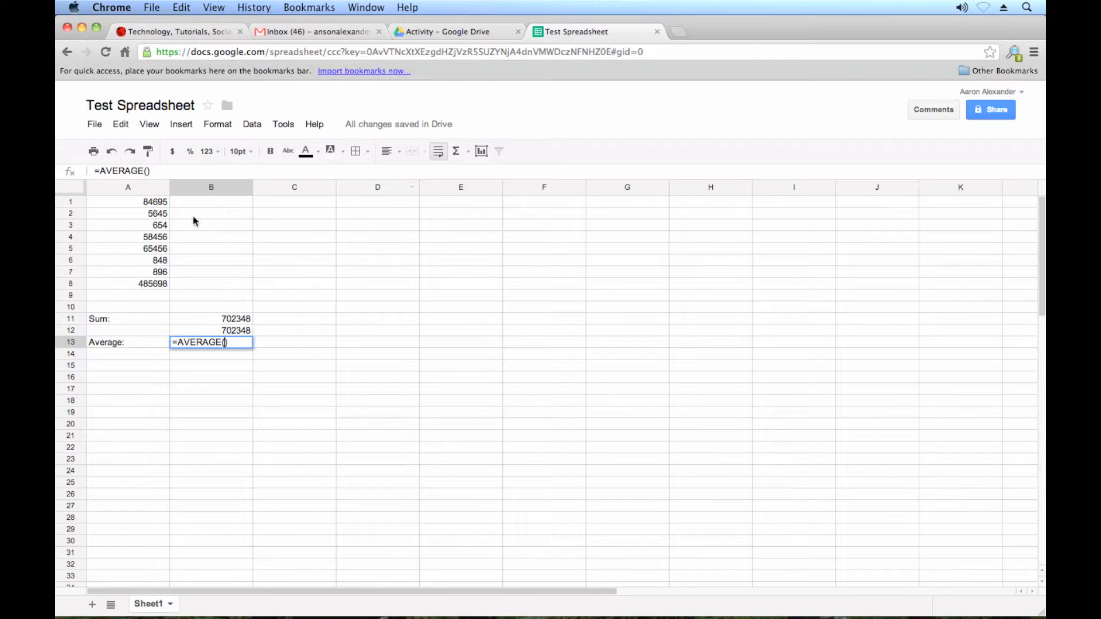
left_click_drag(150, 202, 151, 285)
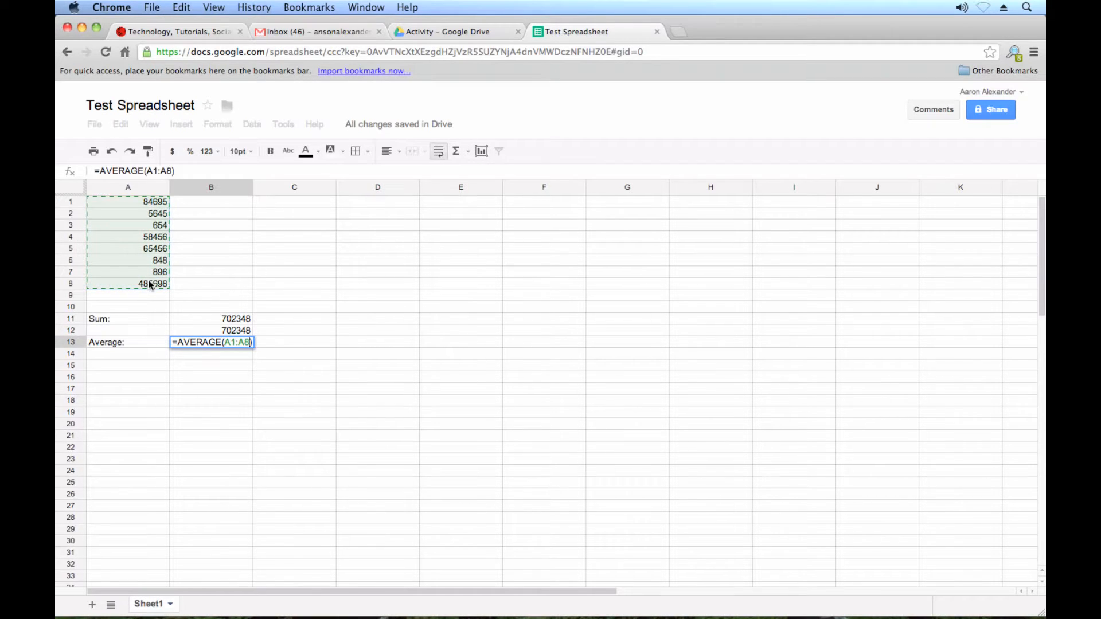
key("Return")
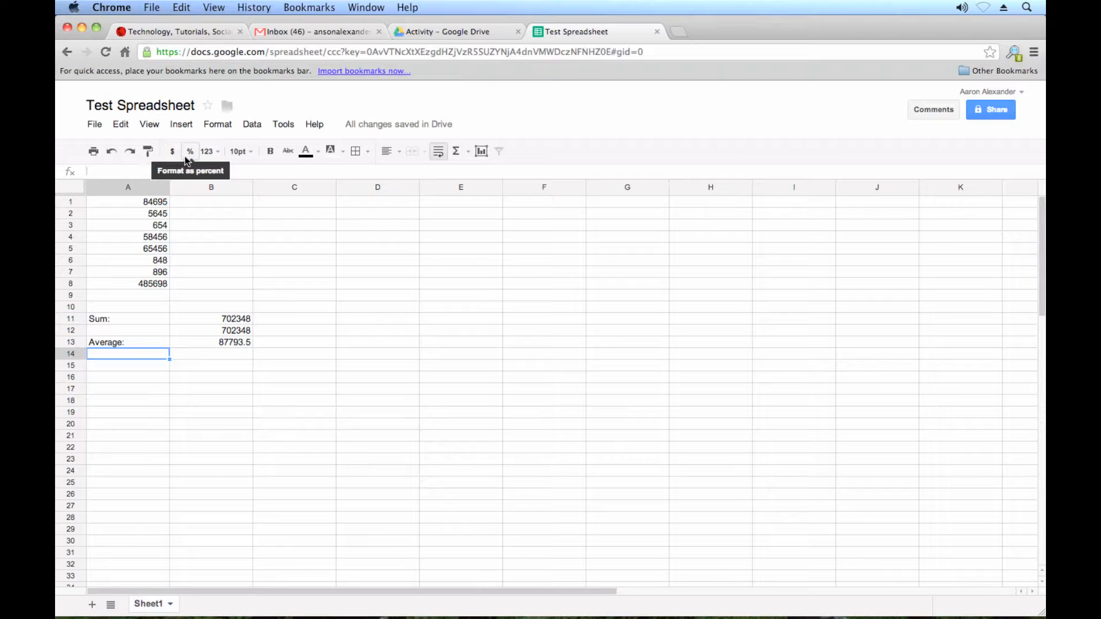
left_click(217, 150)
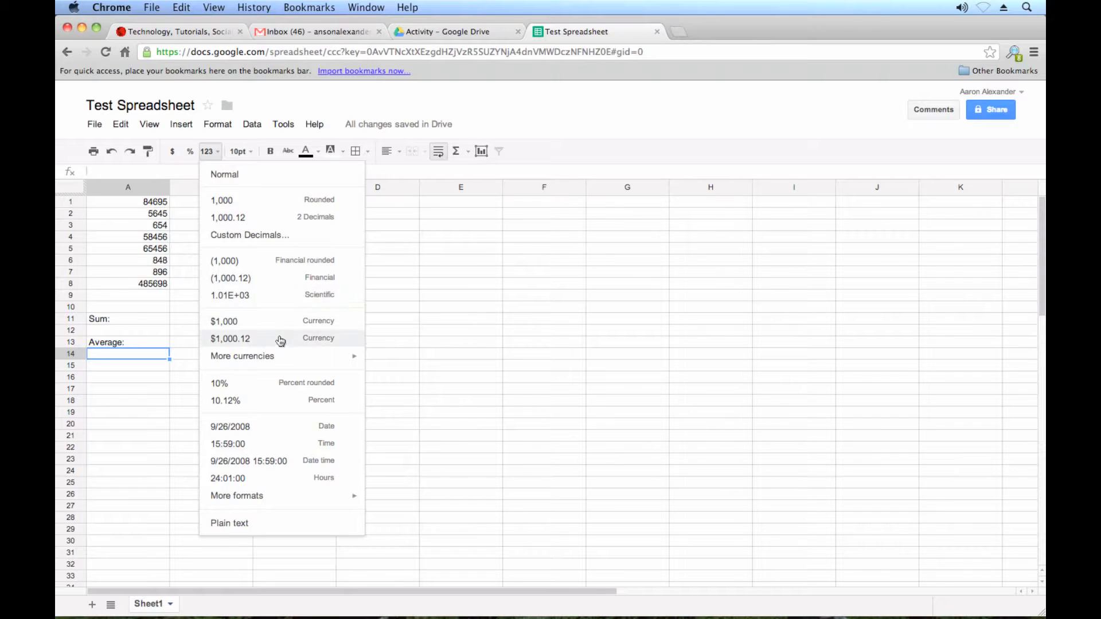
mouse_move(283, 362)
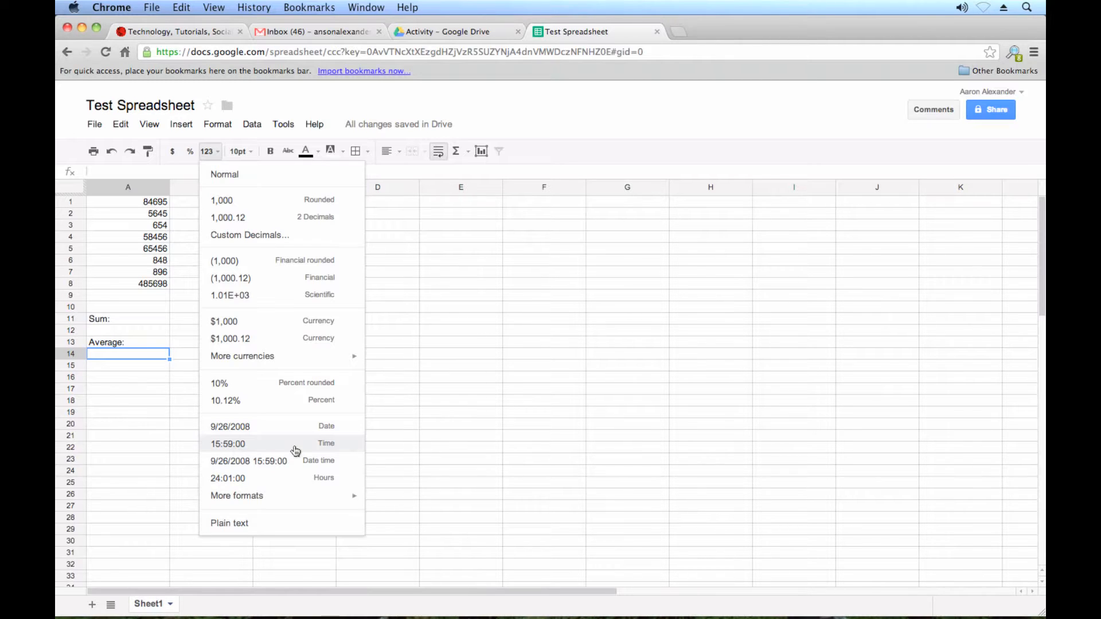
left_click(453, 329)
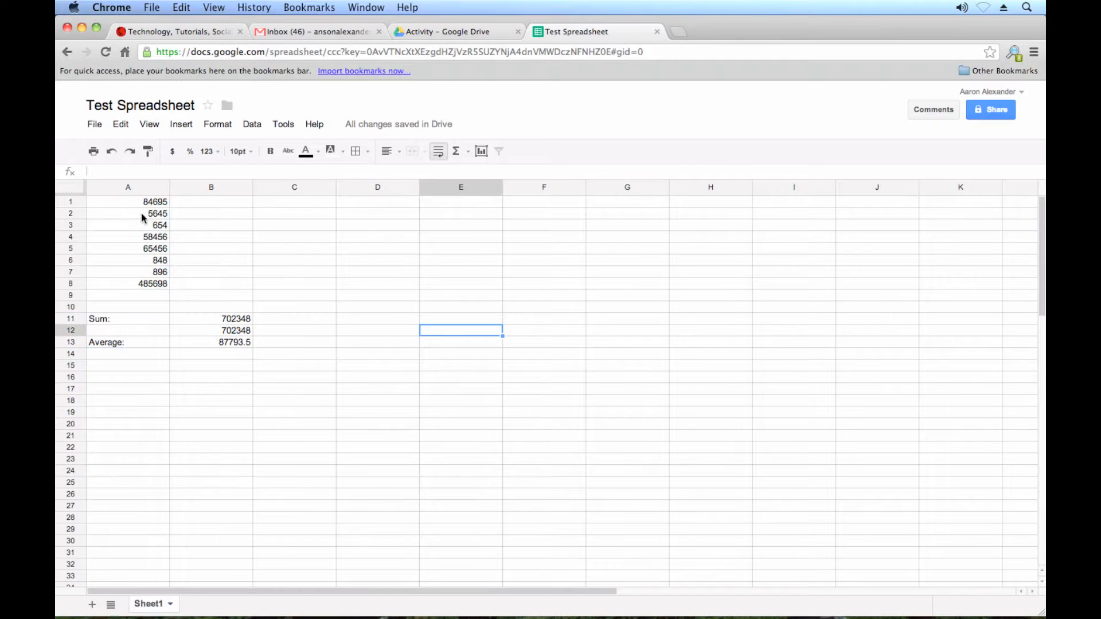
- Format the numbers in cells A1:A8 as dollar currency
left_click_drag(143, 203, 144, 280)
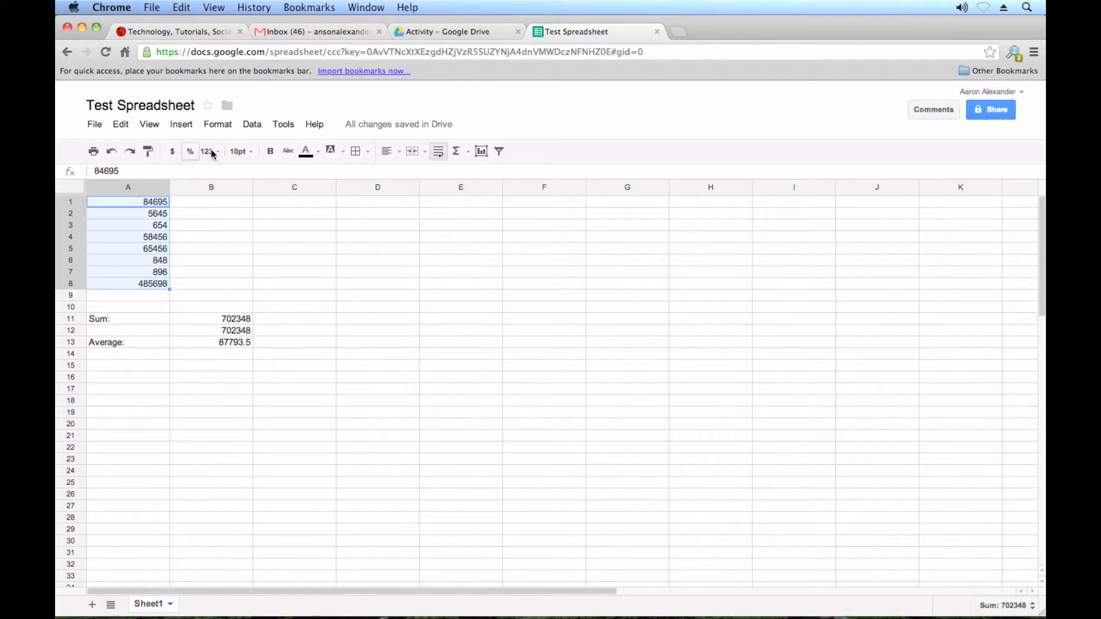
left_click(172, 151)
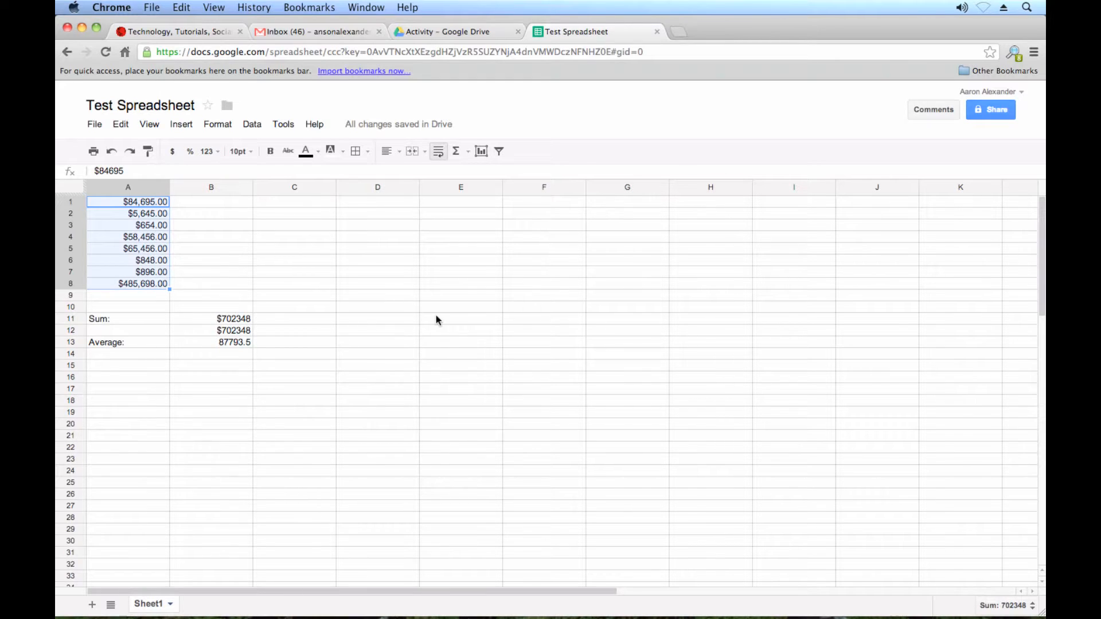
- Fill cells E1 to E5 with the state names Florida, New Hampshire, Virginia, North Carolina and Massachusettes
left_click(464, 202)
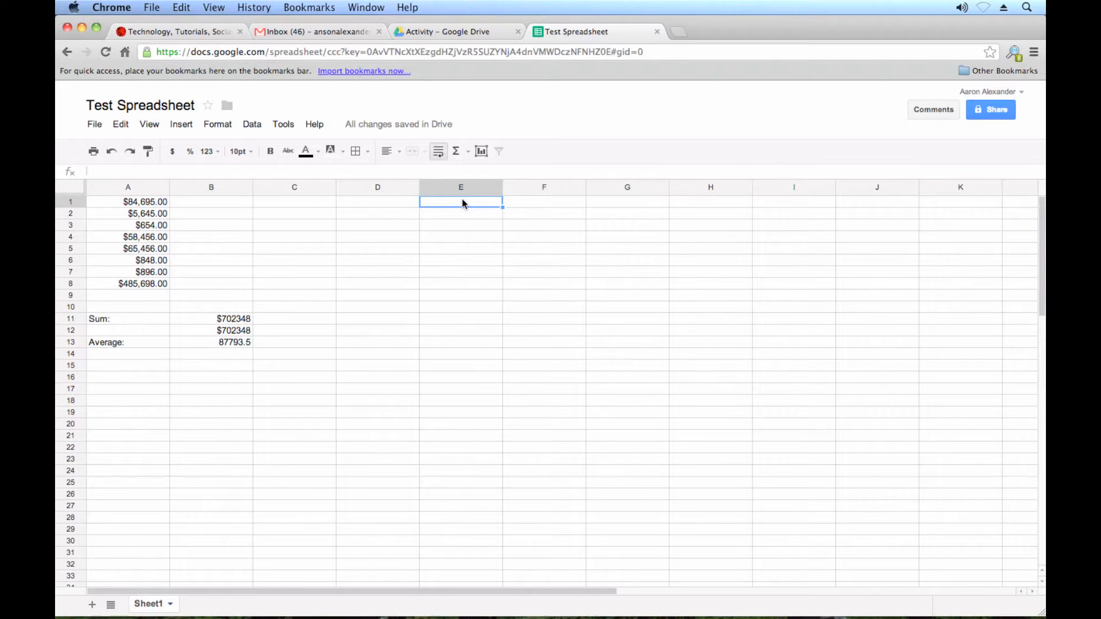
type("Florida")
key("Return")
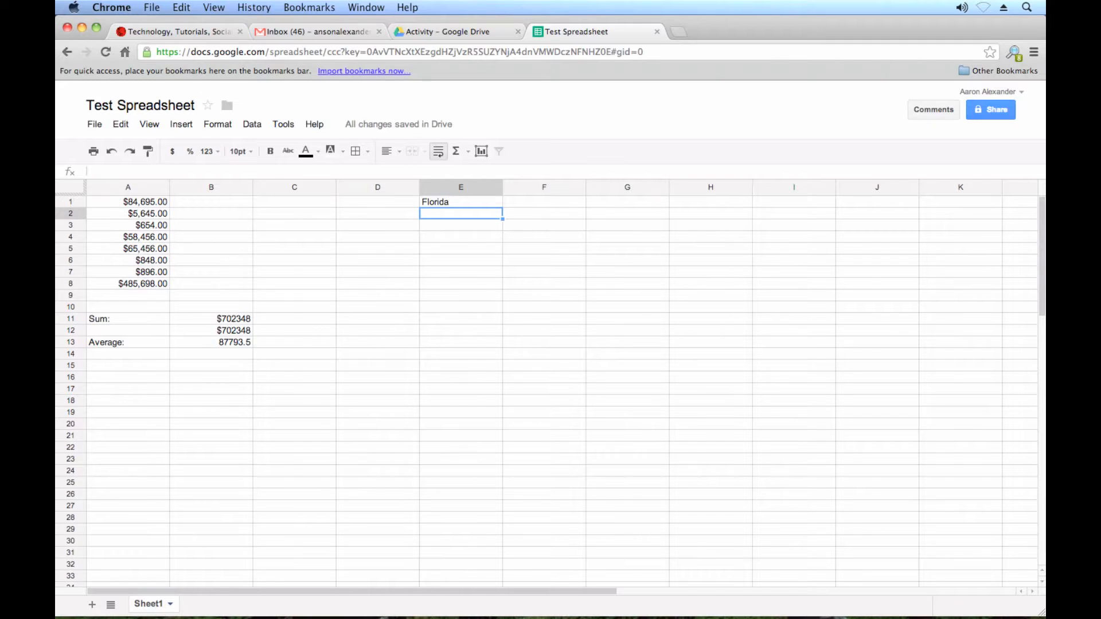
type("New Hampshire")
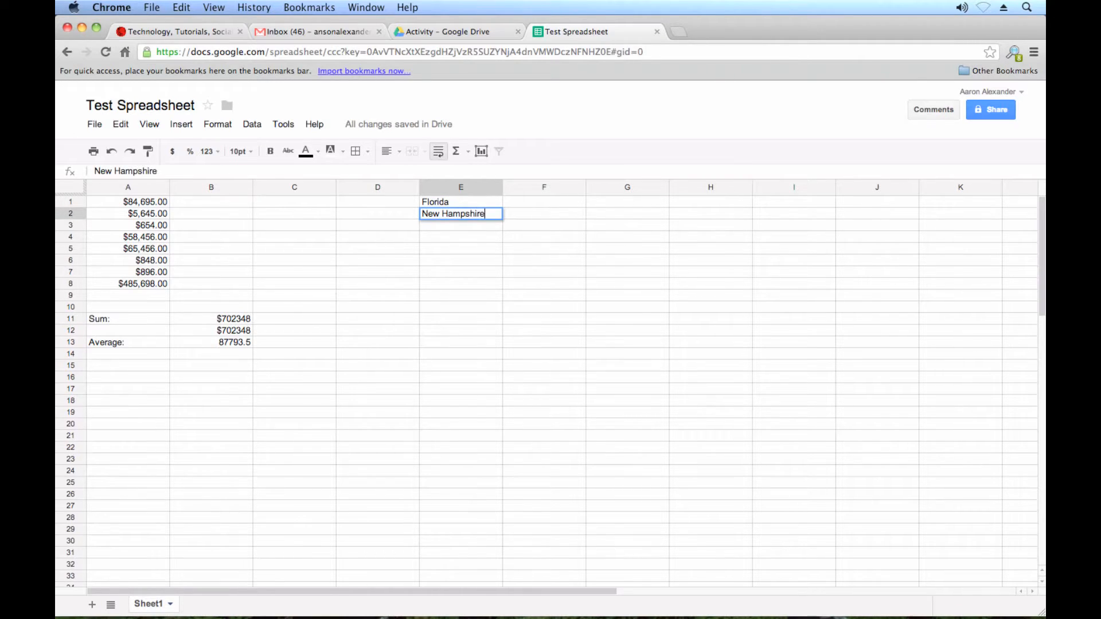
key("Return")
type("Virginia")
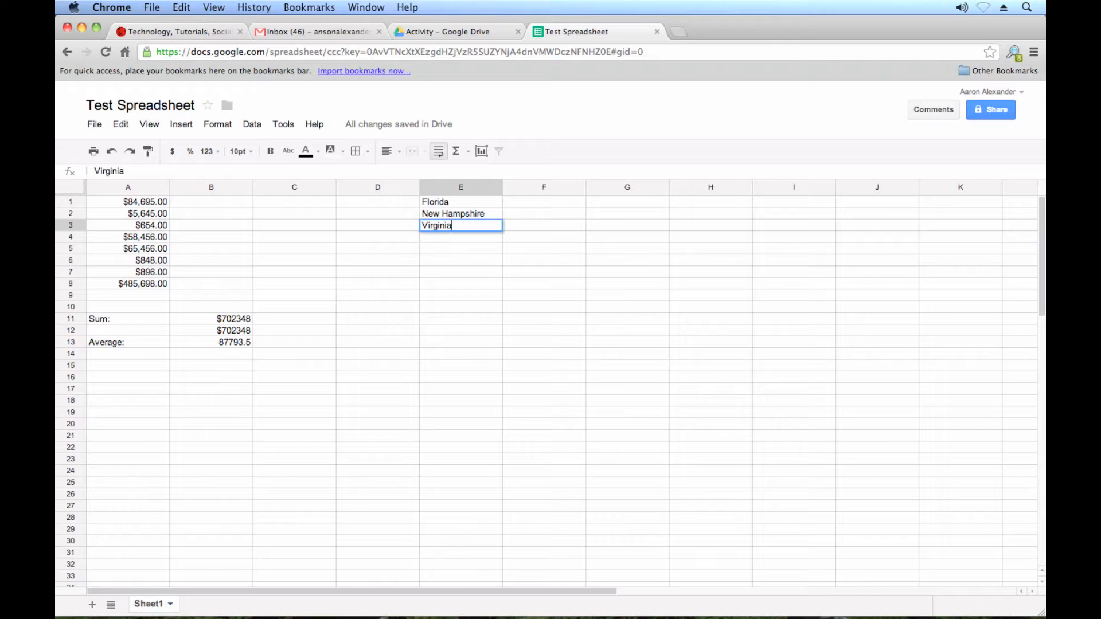
key("Return")
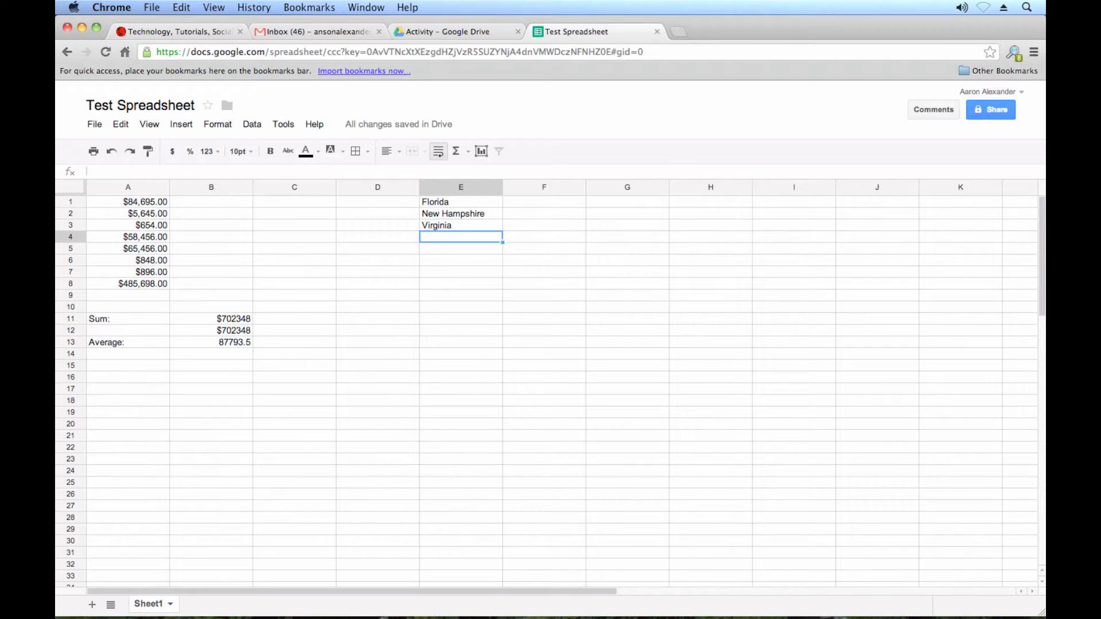
type("North ")
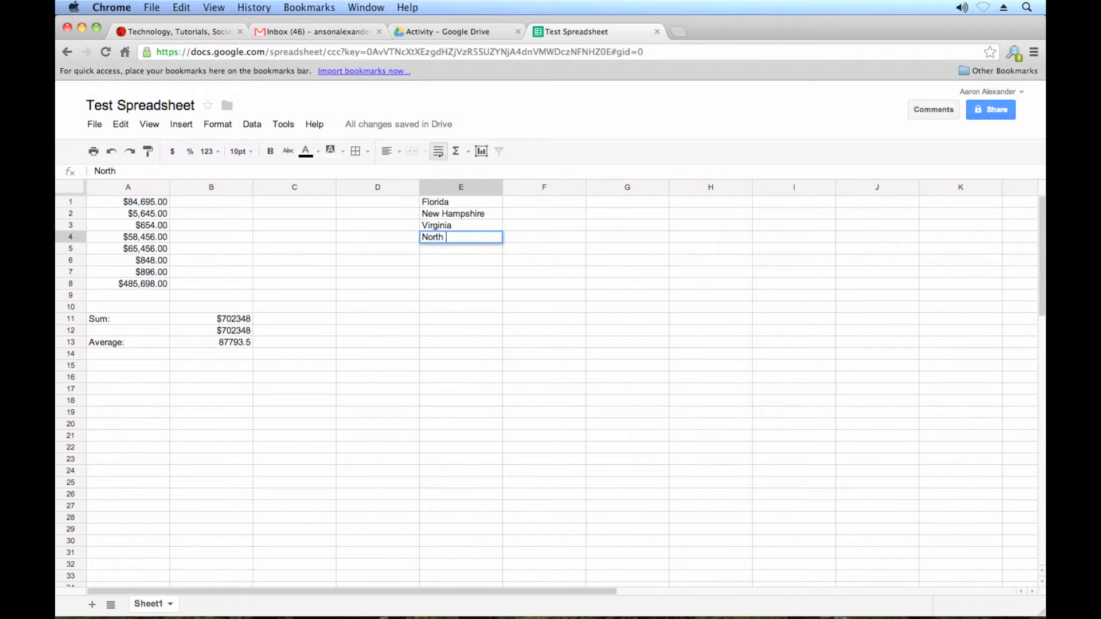
type("Carolina")
key("Return")
type("M")
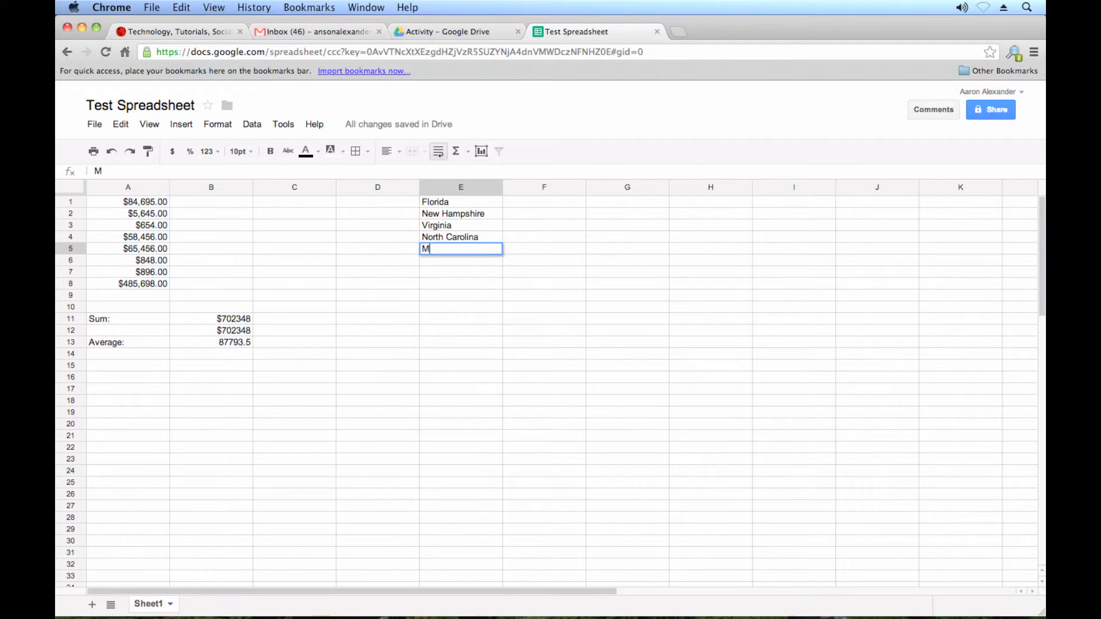
type("assachusettes")
key("Return")
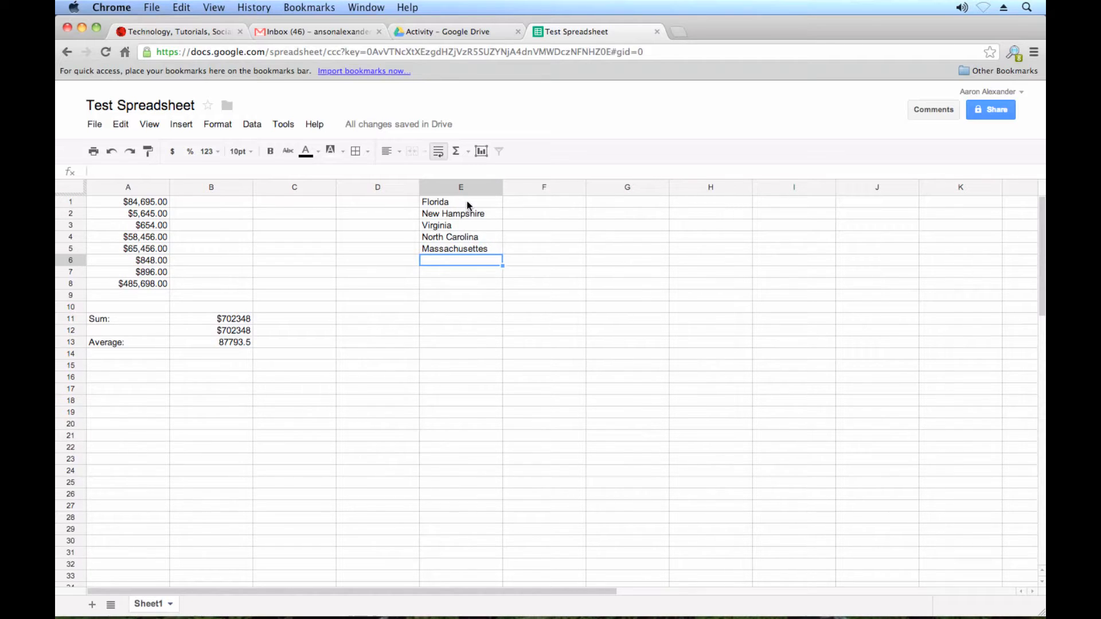
- Sort the range E1:E5 by column E from A to Z, without a header row
left_click_drag(466, 201, 476, 247)
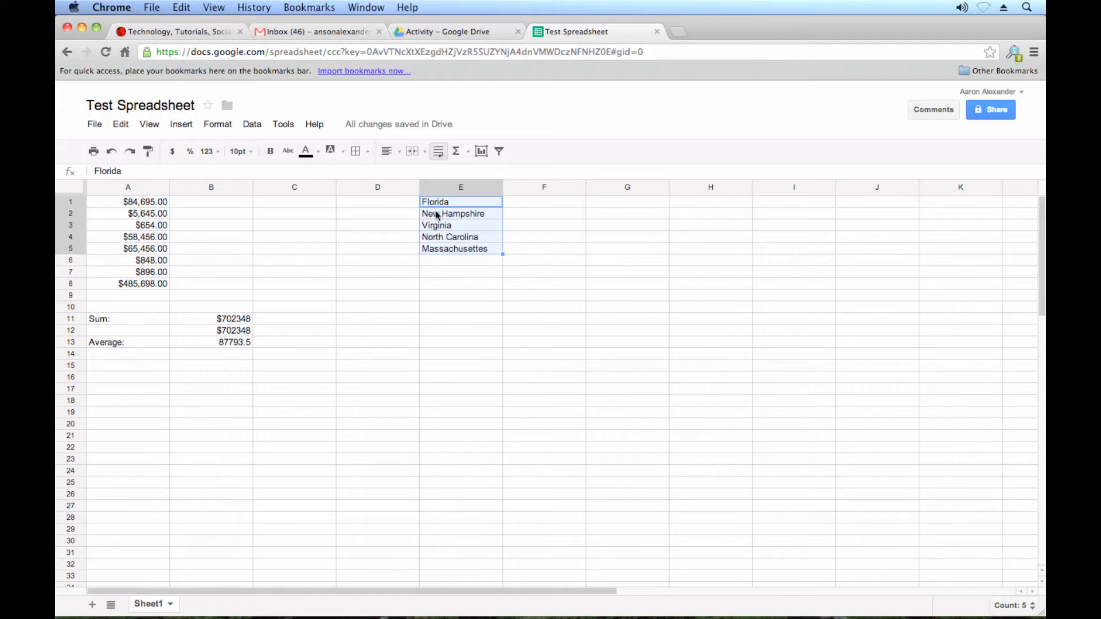
left_click(248, 128)
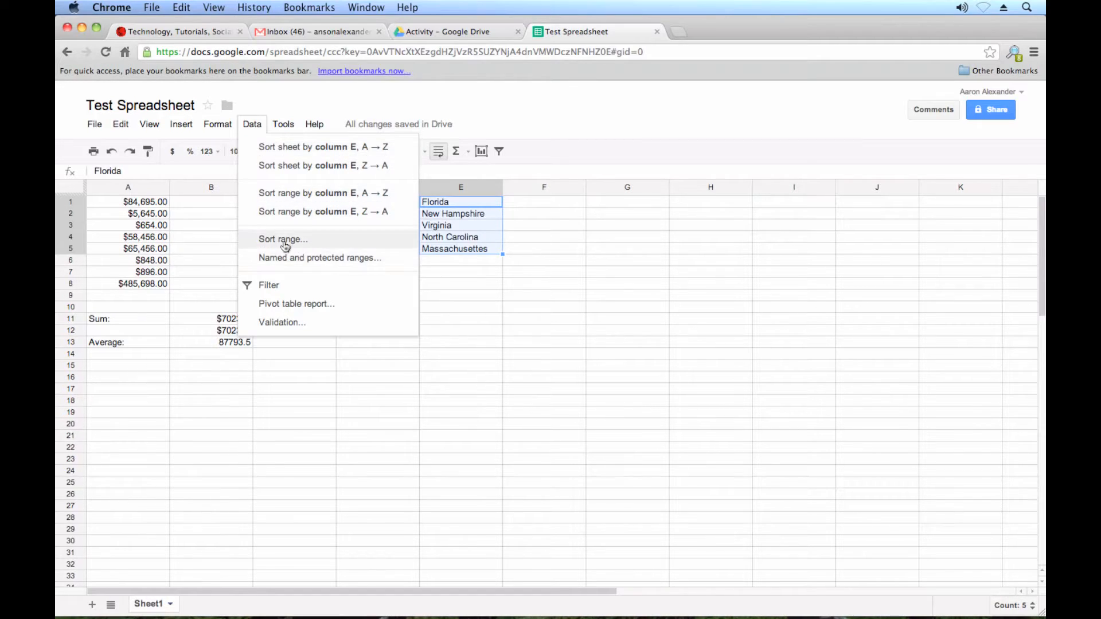
left_click(330, 242)
left_click_drag(532, 268, 681, 166)
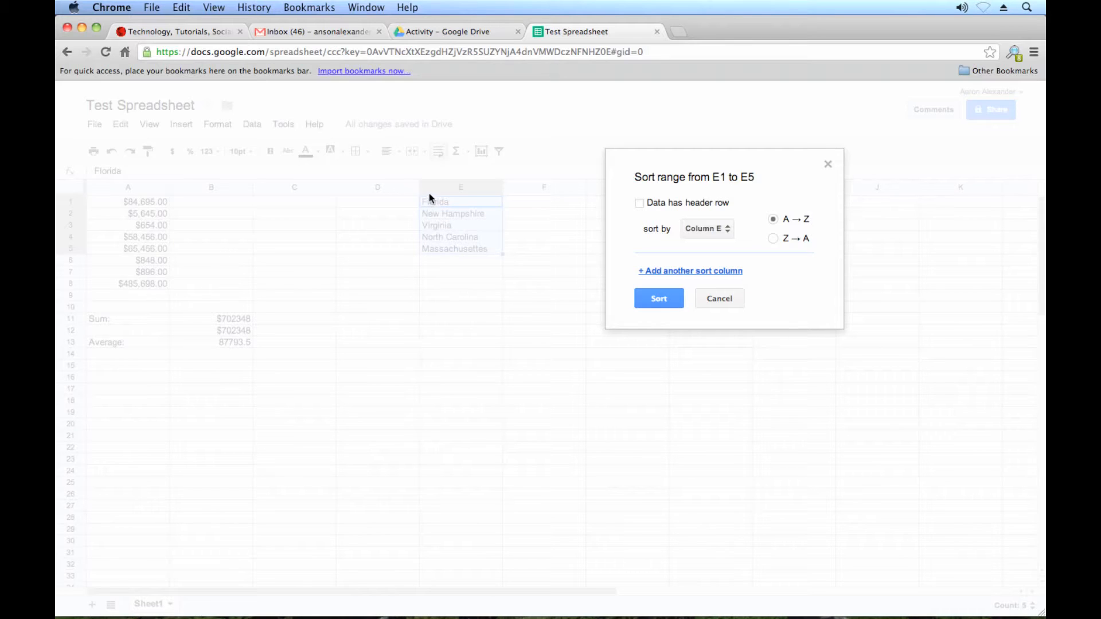
left_click(641, 204)
left_click(640, 204)
left_click(666, 304)
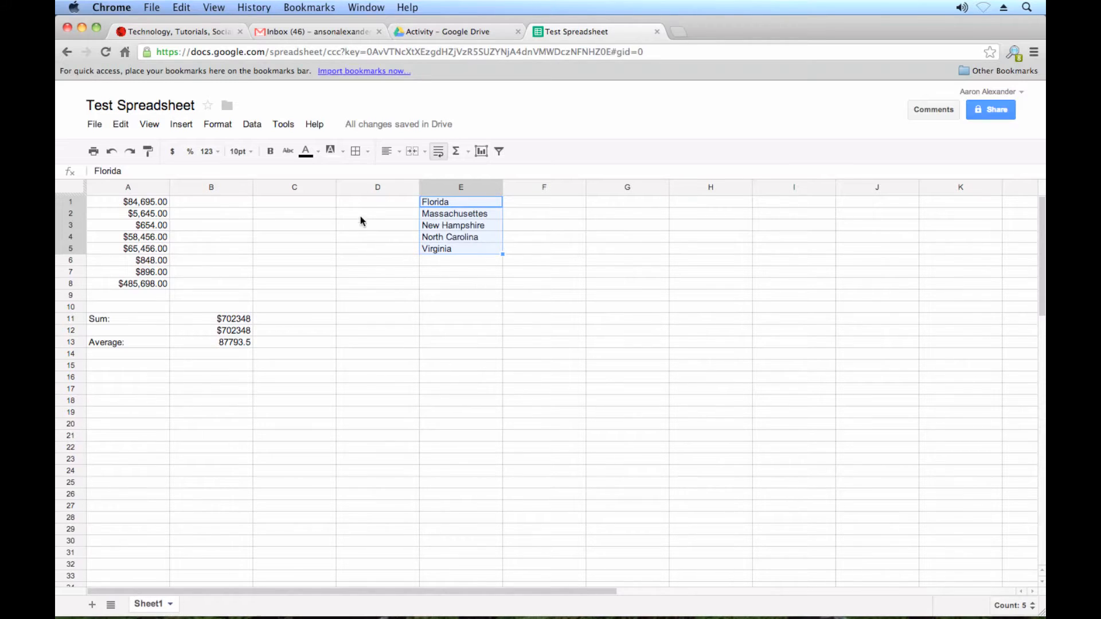
left_click(364, 153)
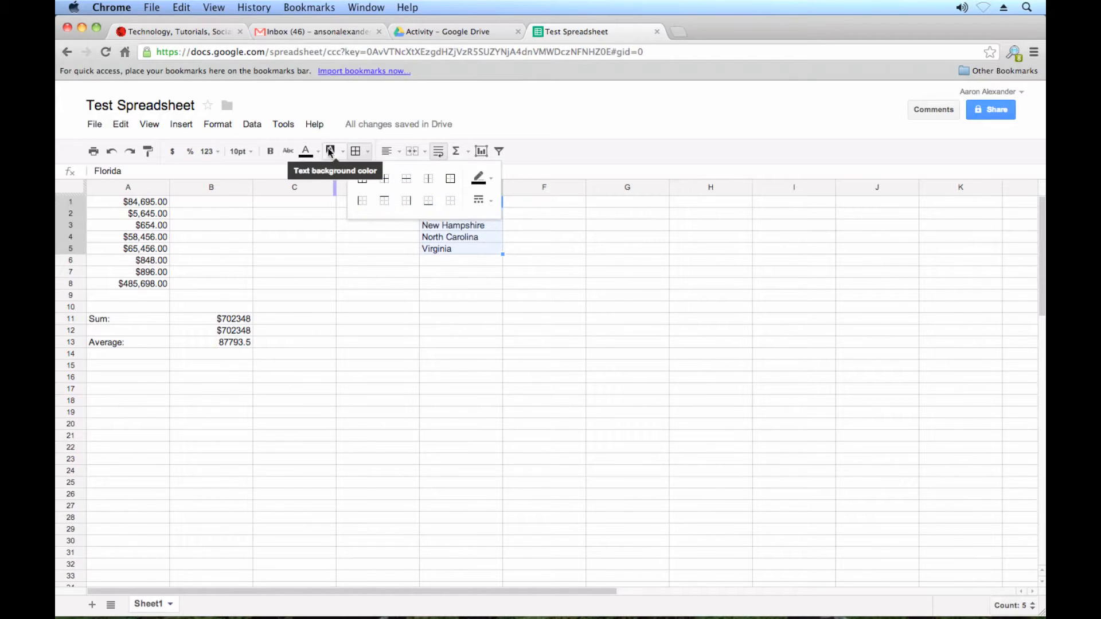
left_click(384, 259)
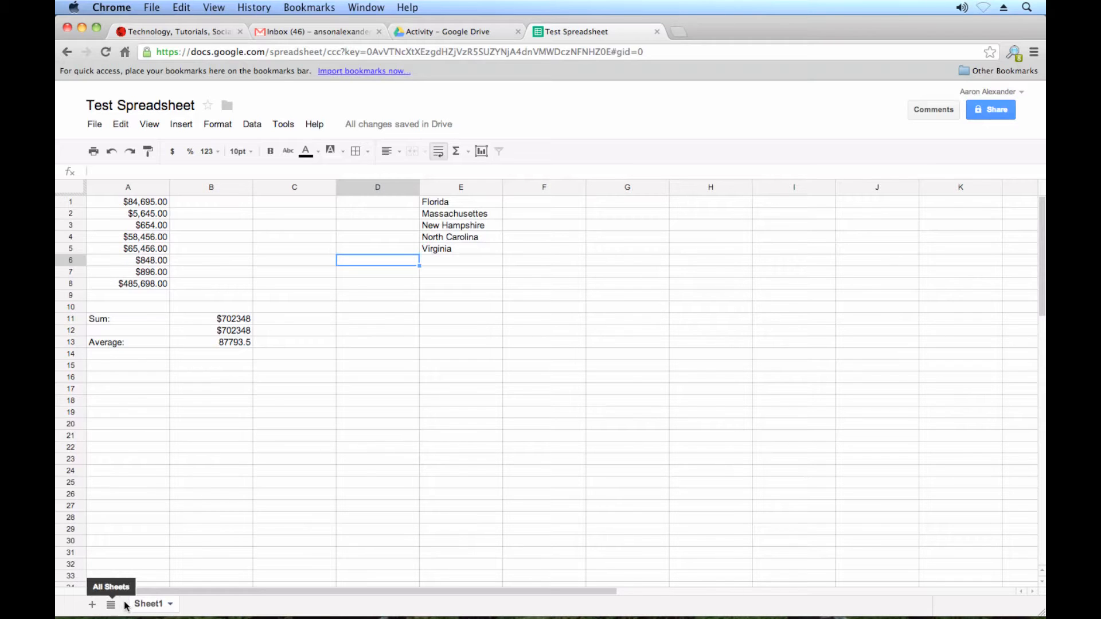
- Rename the sheet Sheet1 as Calculations
left_click(171, 604)
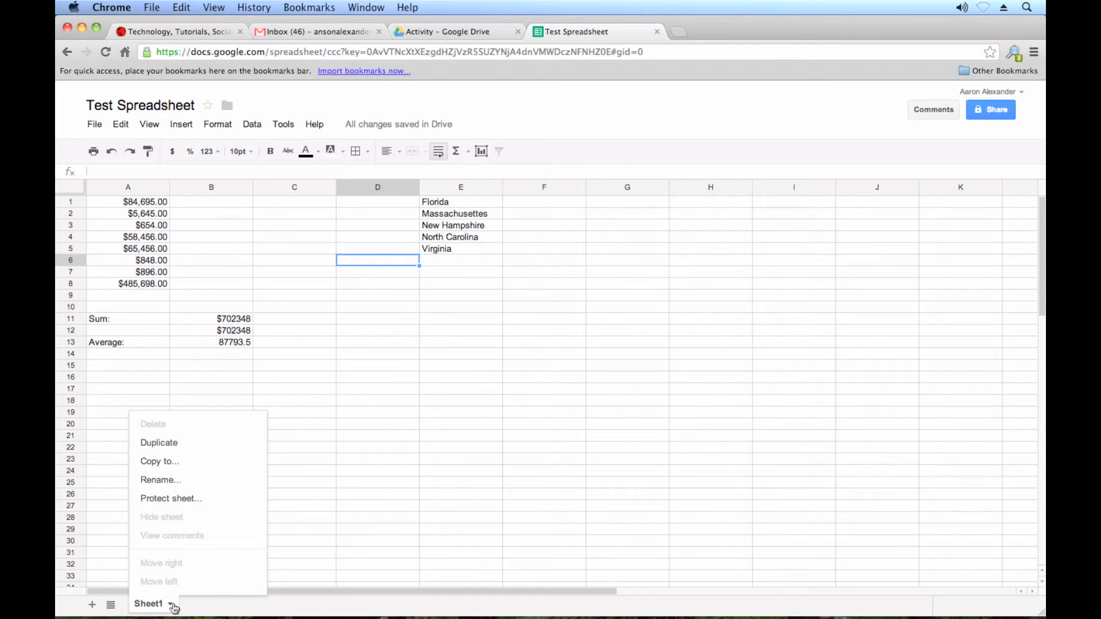
left_click(167, 483)
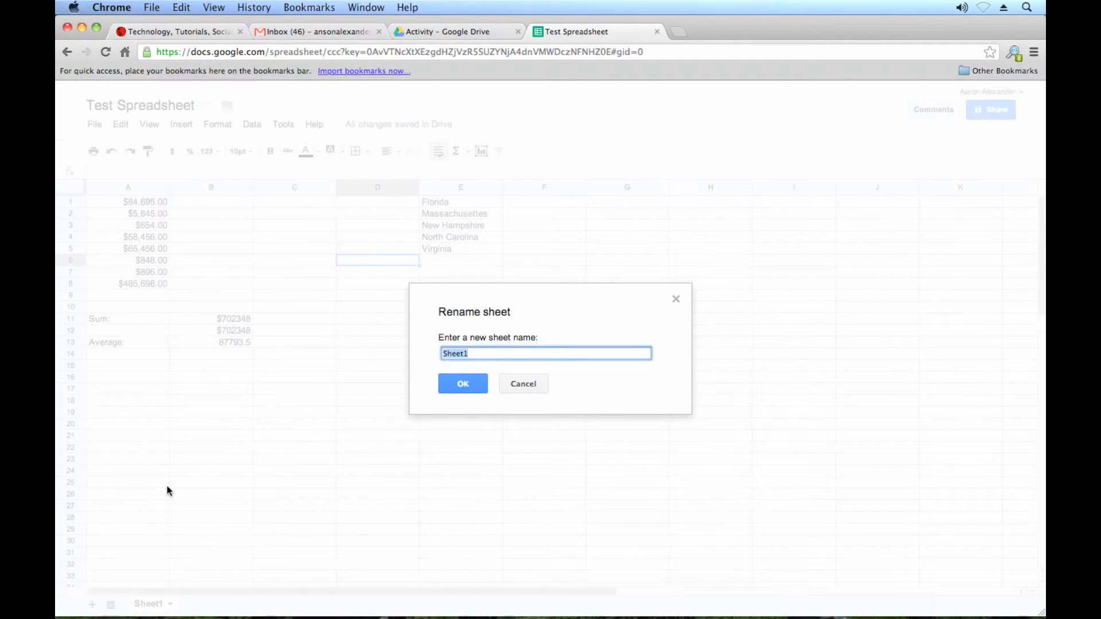
type("Calculations")
key("Return")
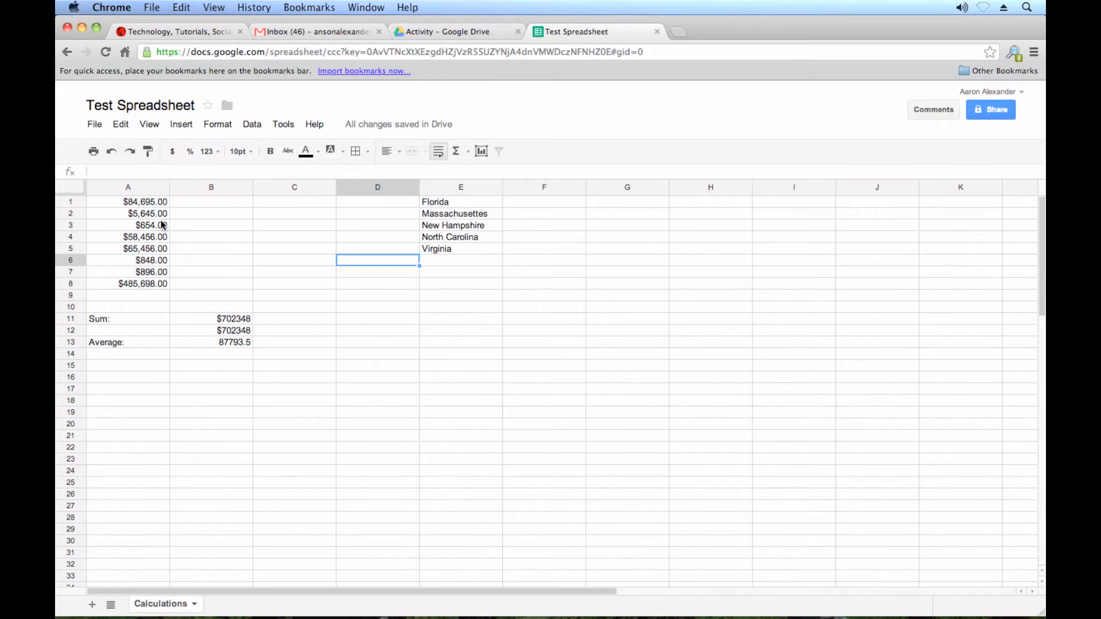
- Review the spreadsheet's revision history with more detailed revisions shown, and close it again
left_click(94, 124)
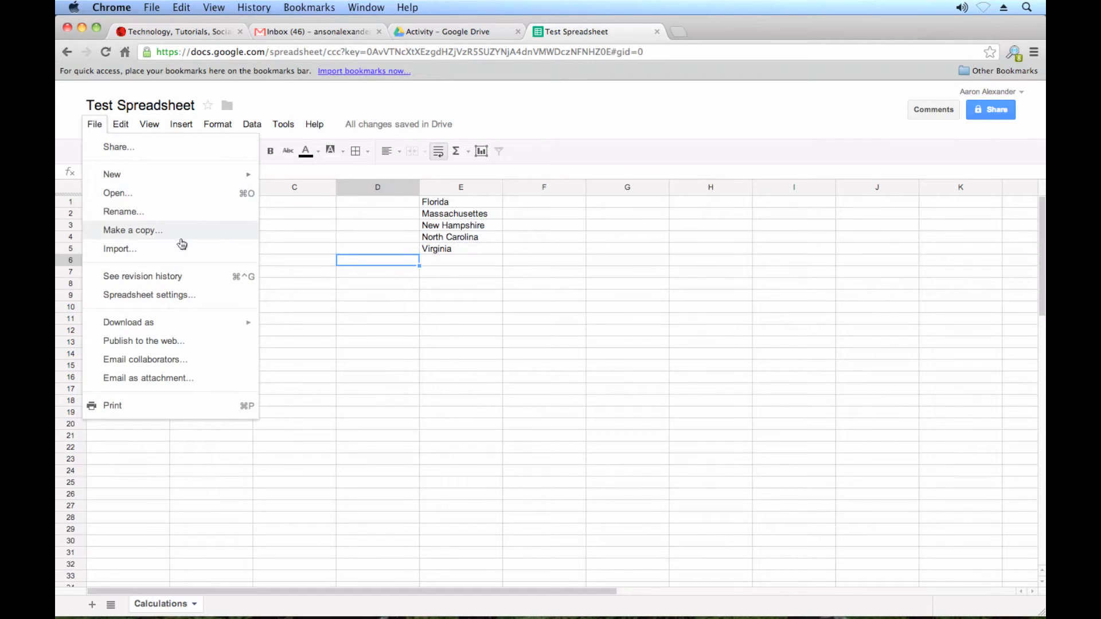
left_click(194, 279)
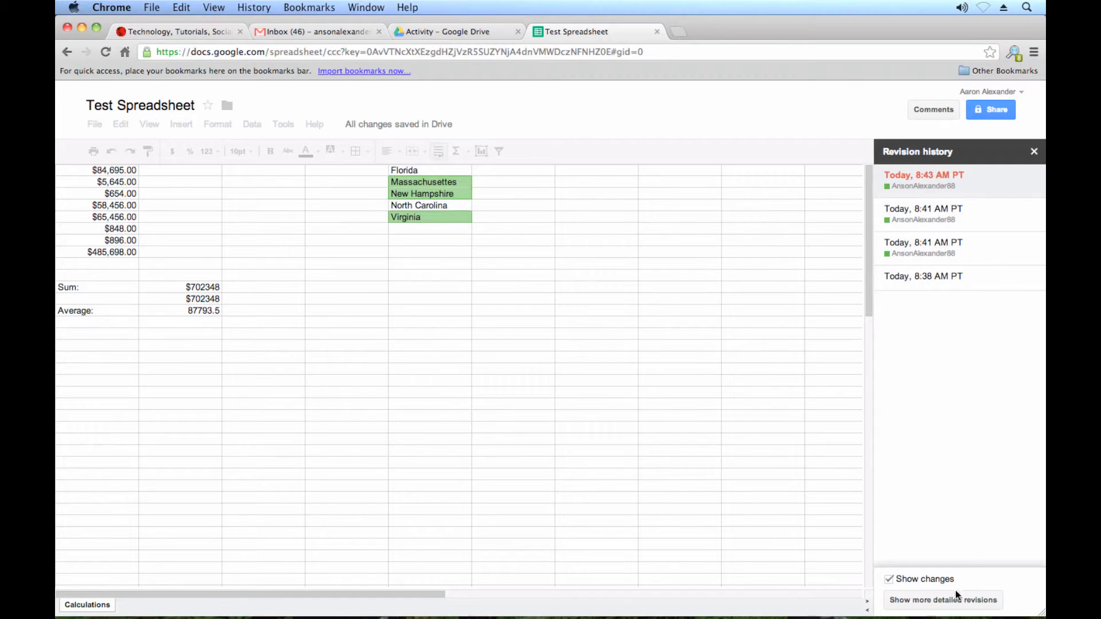
left_click(952, 598)
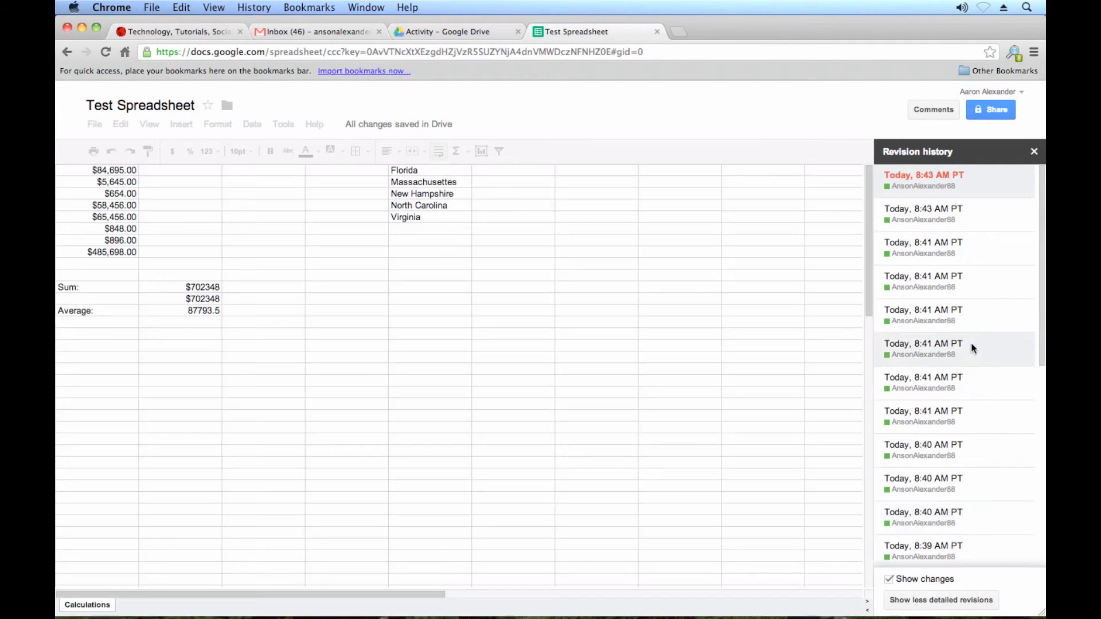
scroll(973, 348, "down", 10)
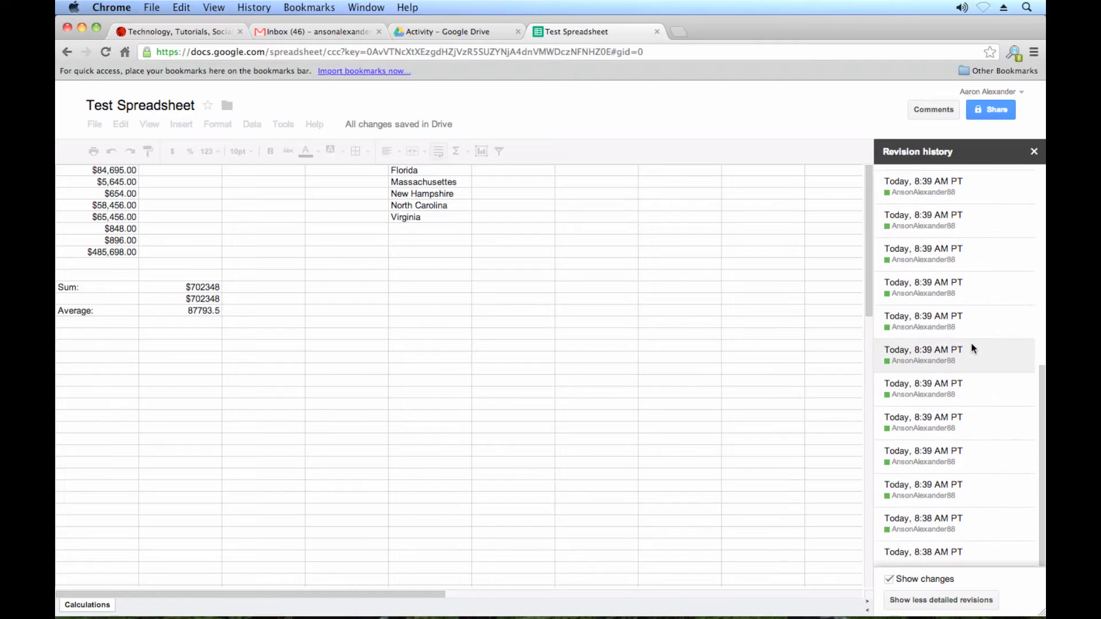
scroll(946, 551, "up", 10)
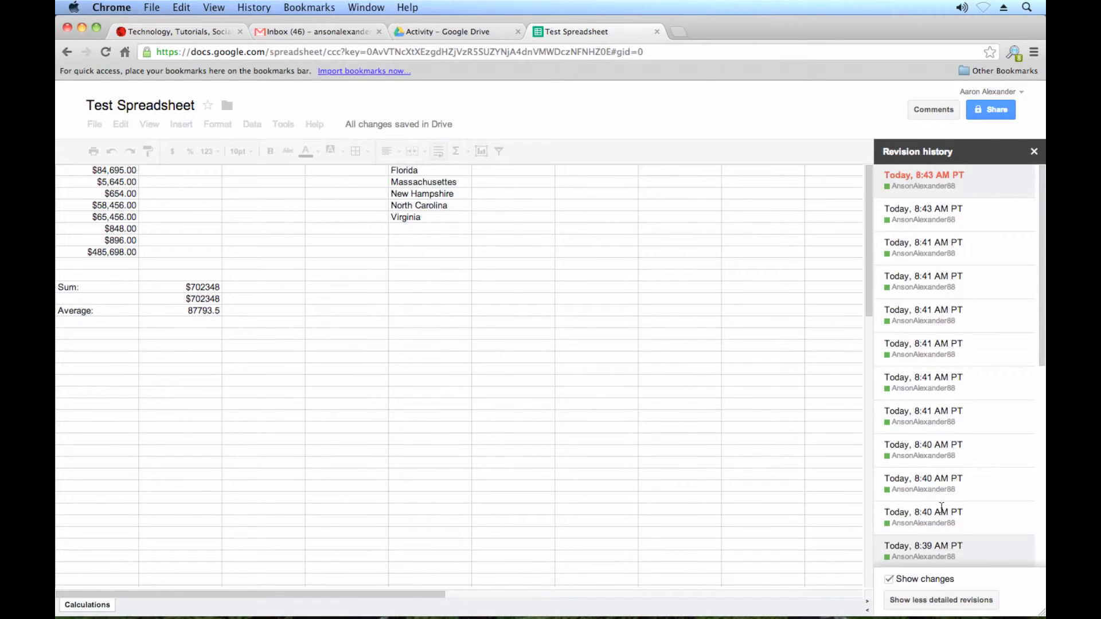
scroll(962, 278, "down", 5)
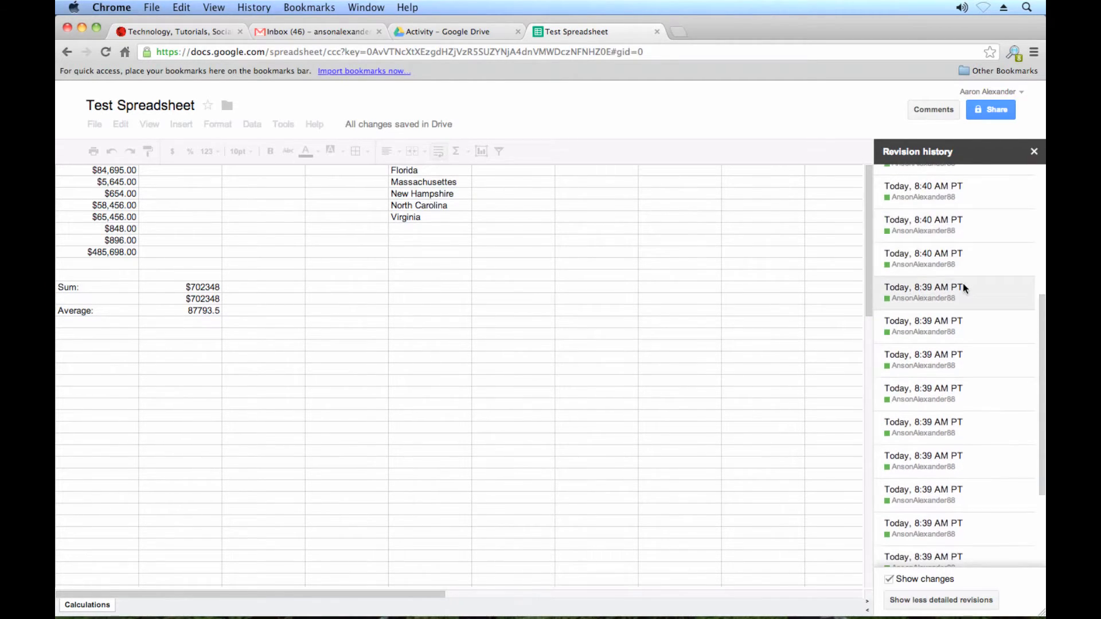
scroll(962, 288, "down", 5)
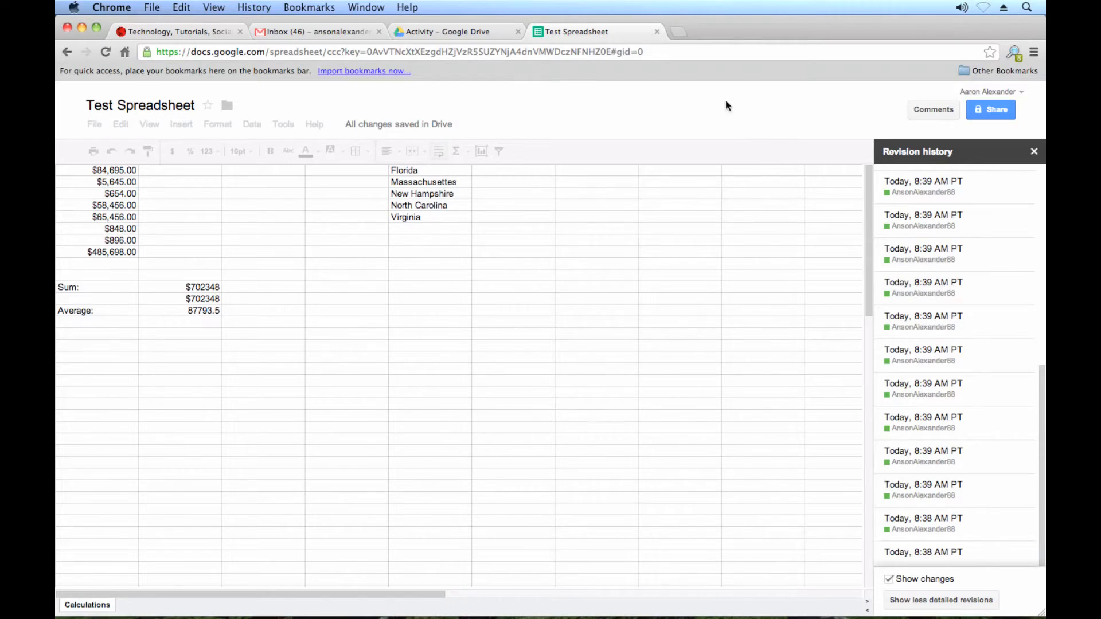
left_click(1034, 151)
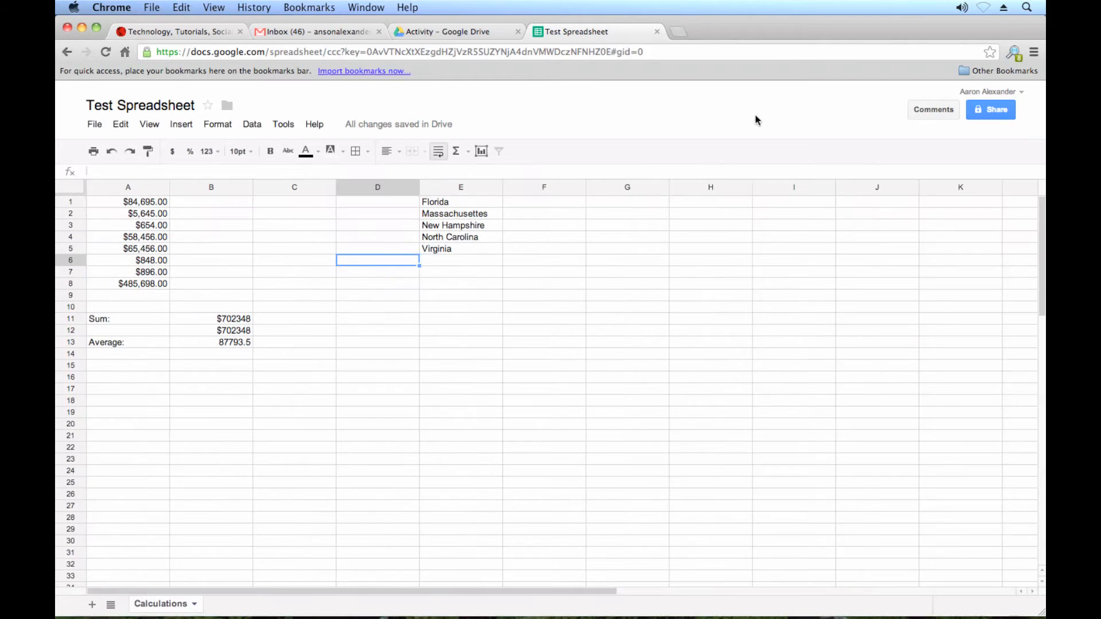
- Close the spreadsheet and create a new form from the Google Drive file list
left_click(657, 32)
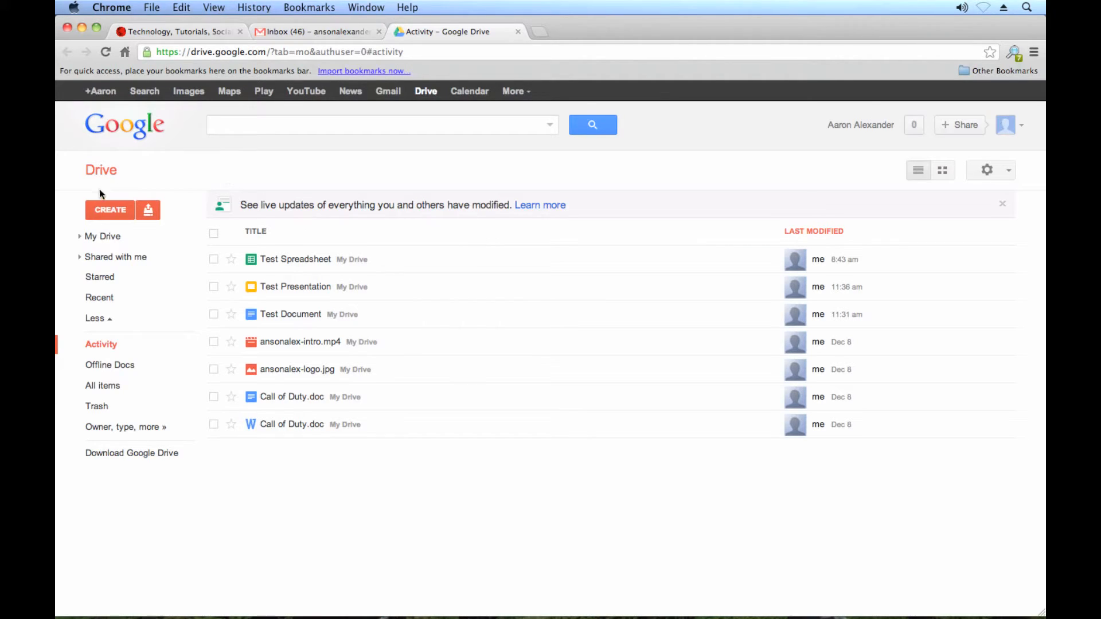
left_click(109, 209)
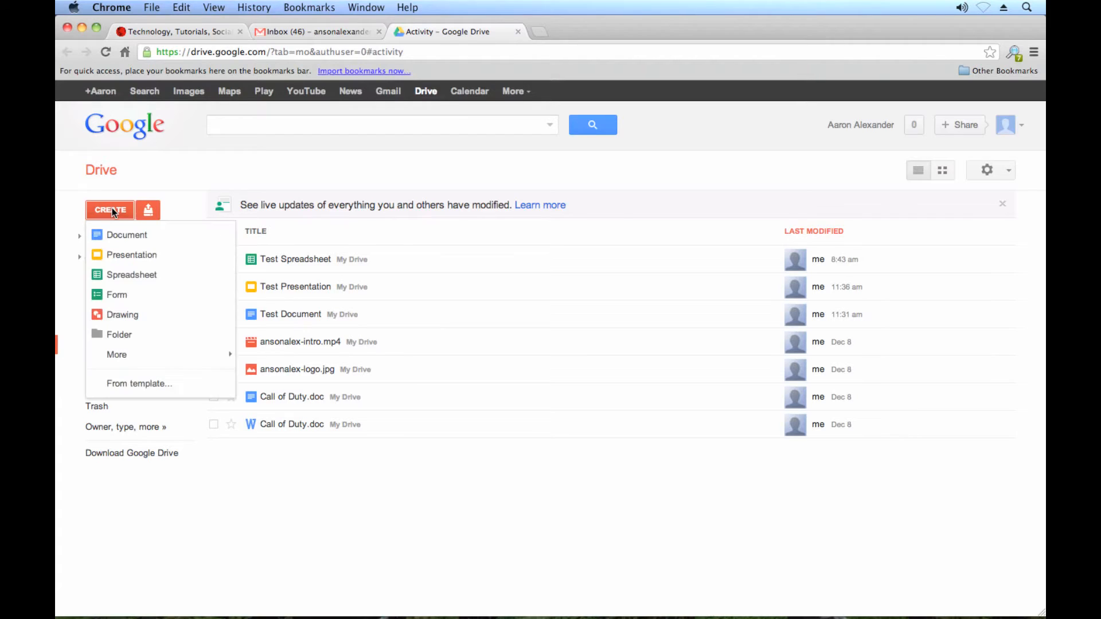
left_click(160, 295)
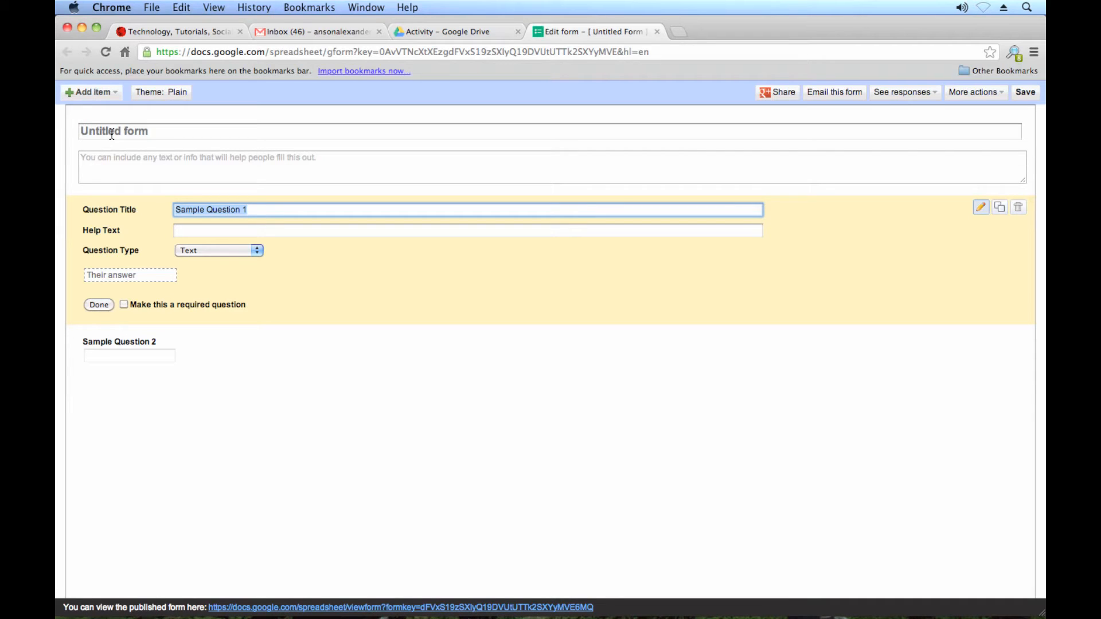
- Title the new form "Test Form"
left_click(162, 136)
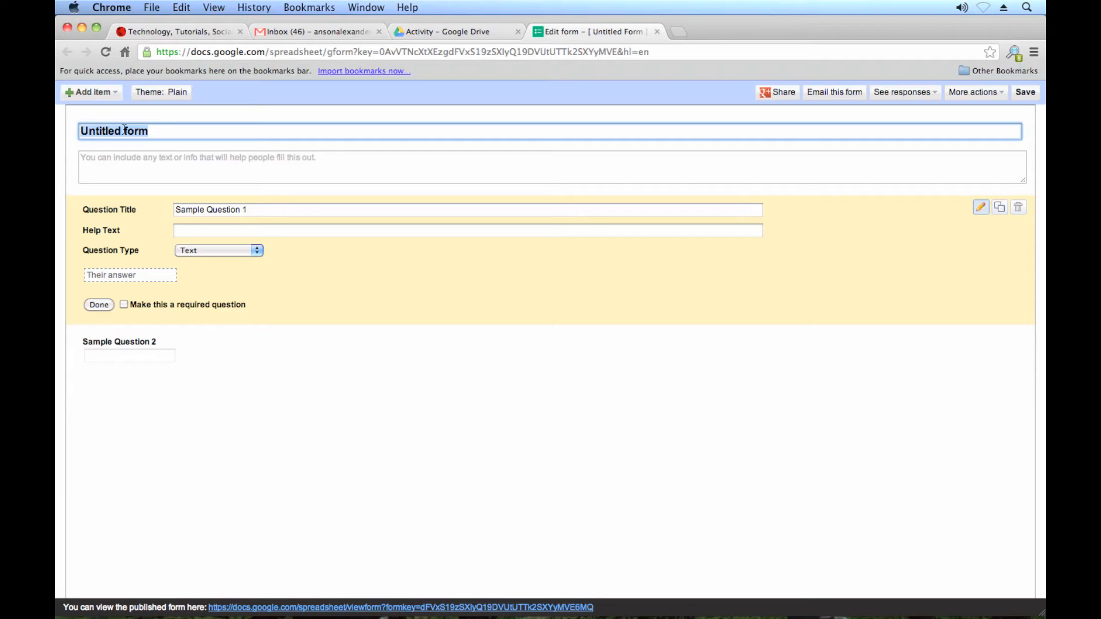
type("Test Form")
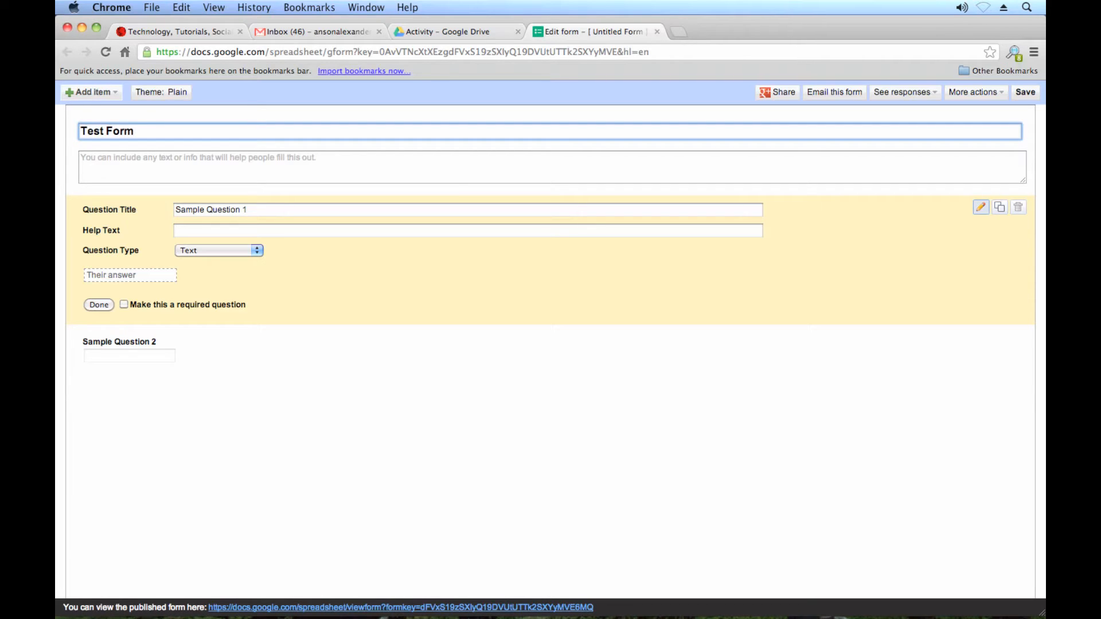
- Retitle Sample Question 1 as "What is your name?", keep its question type as Text, and save and close the form
left_click_drag(255, 208, 179, 209)
type("What is your name?")
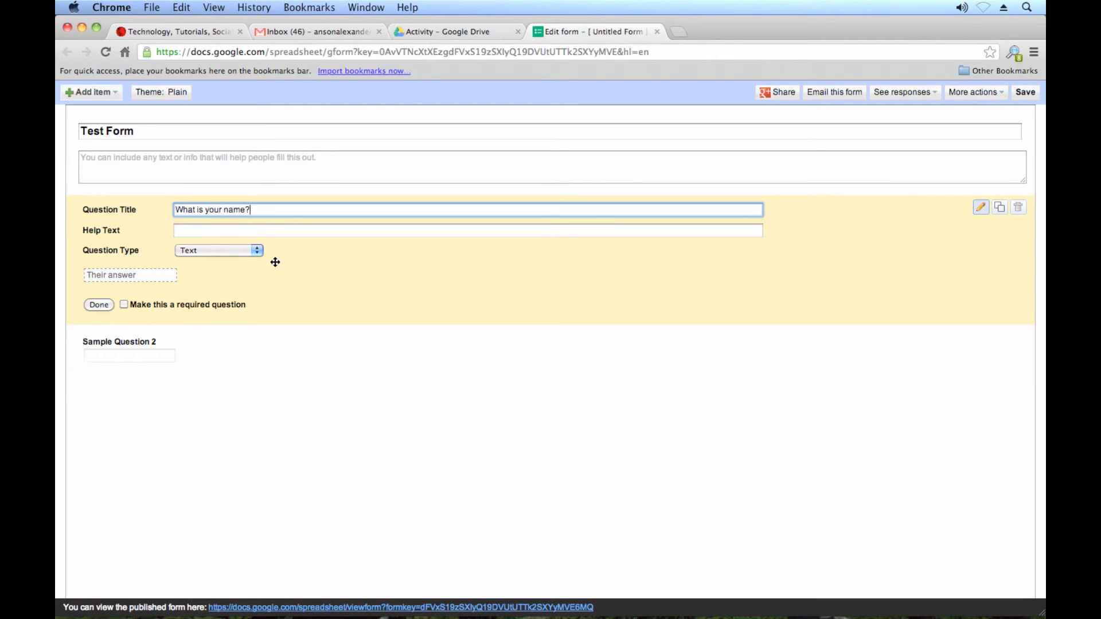
left_click(251, 251)
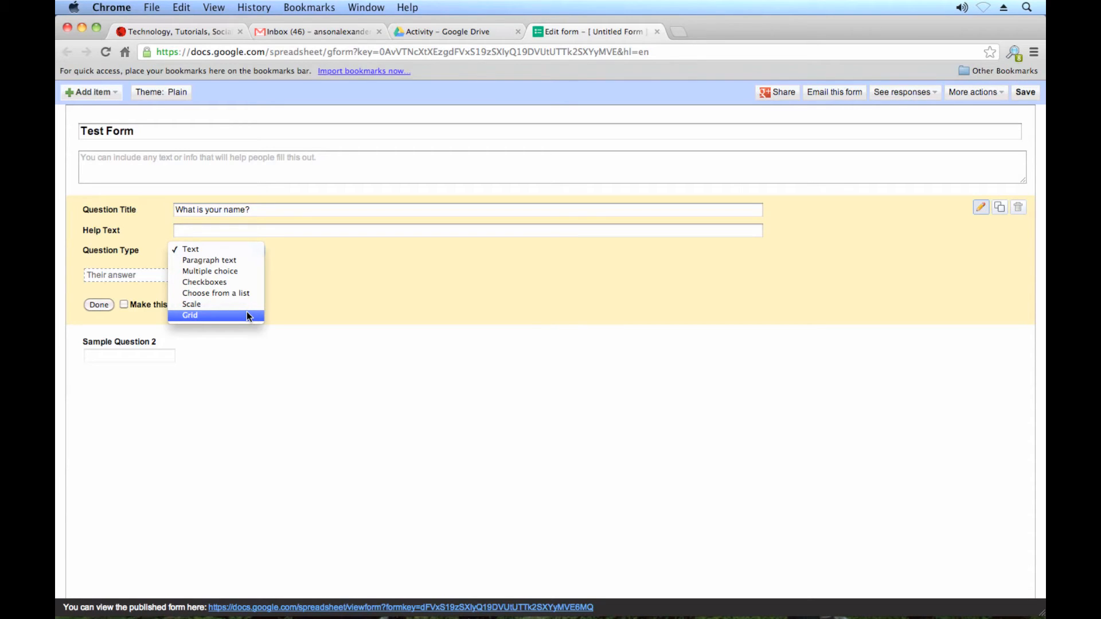
left_click(287, 300)
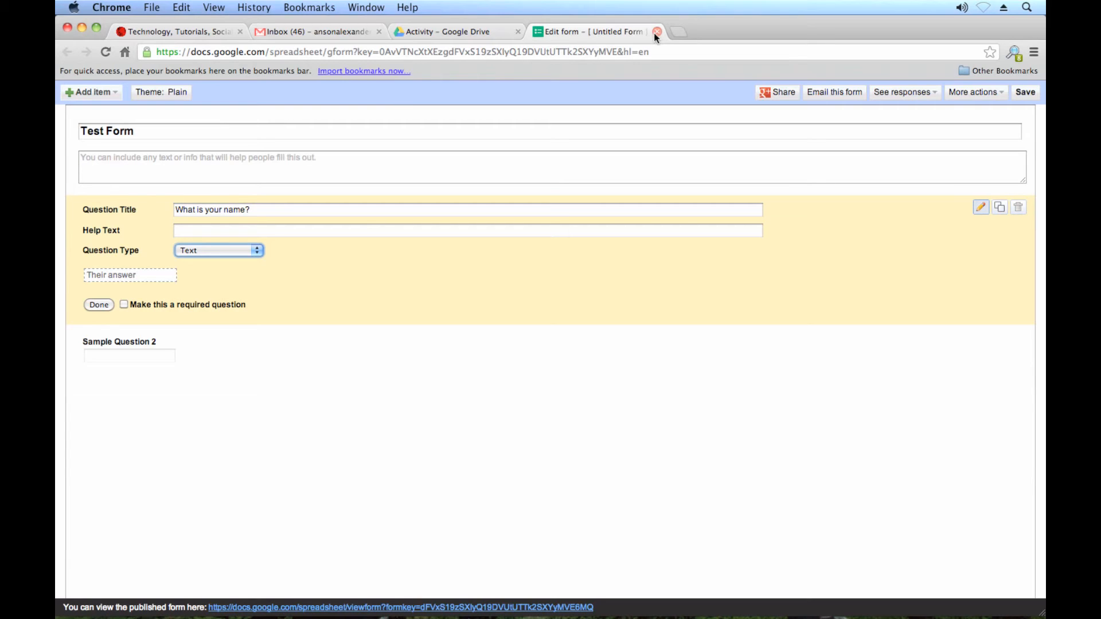
left_click(1030, 96)
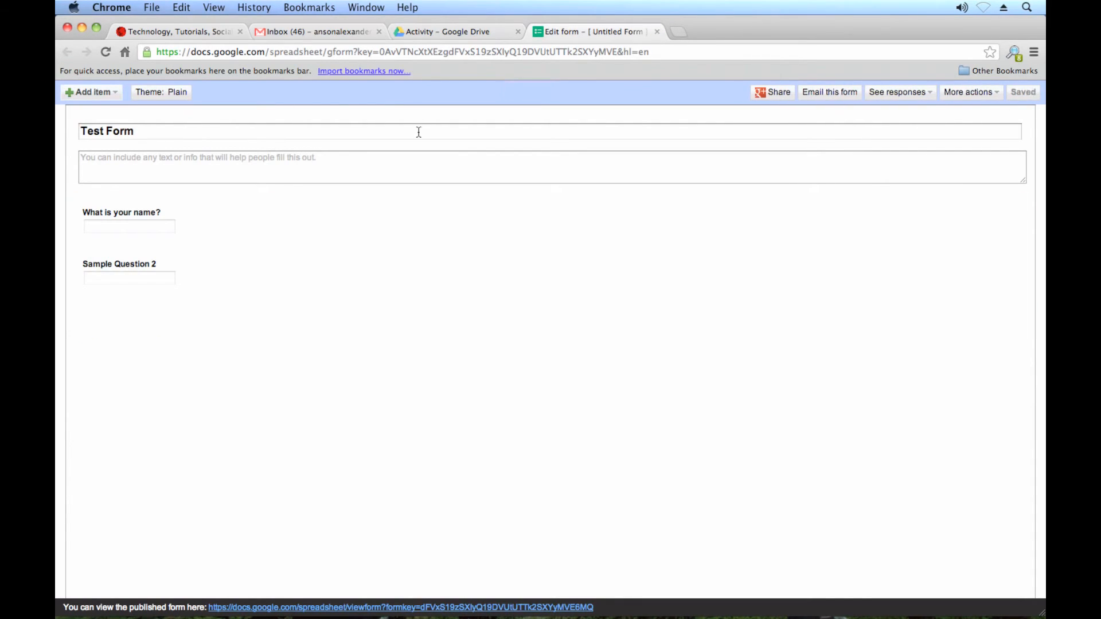
left_click(657, 32)
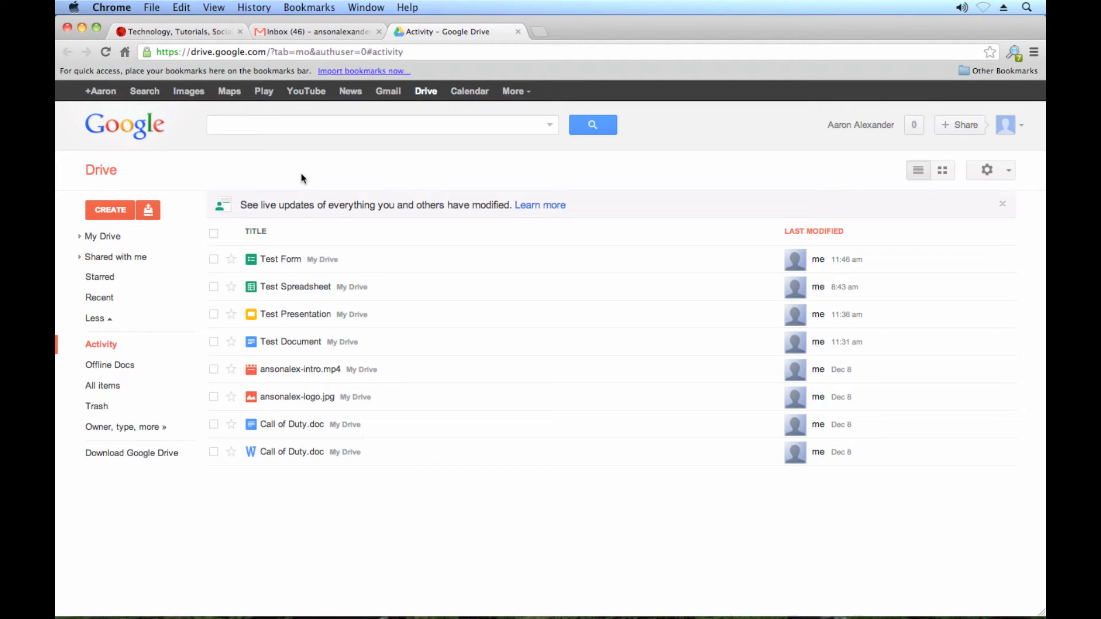
- Open Test Form from the file list and examine the response cells below the Timestamp and question columns
left_click(288, 259)
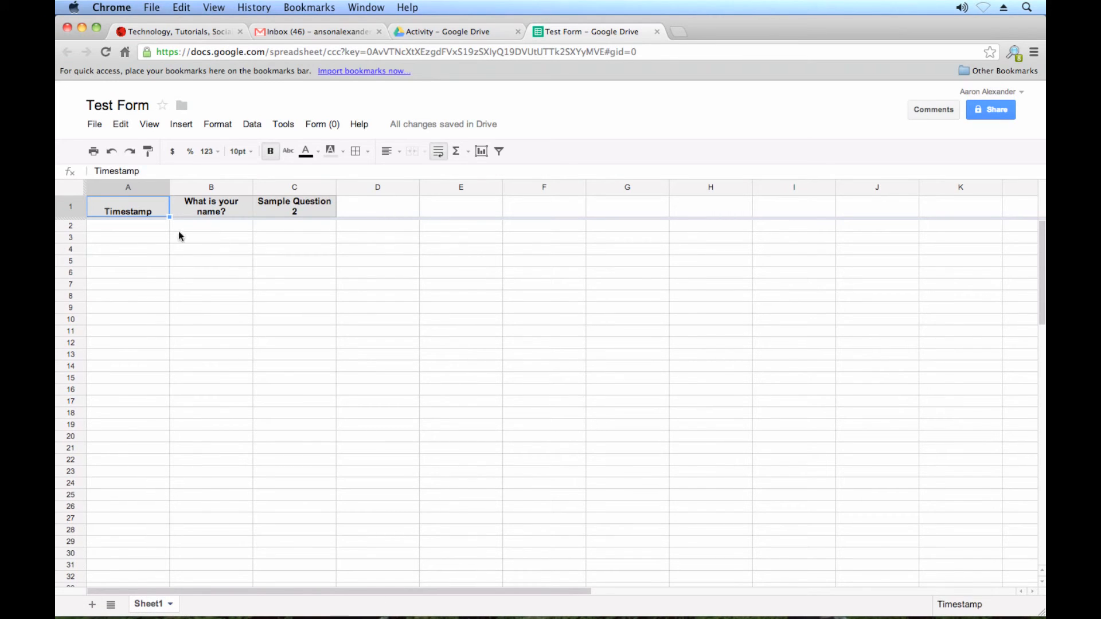
left_click(119, 227)
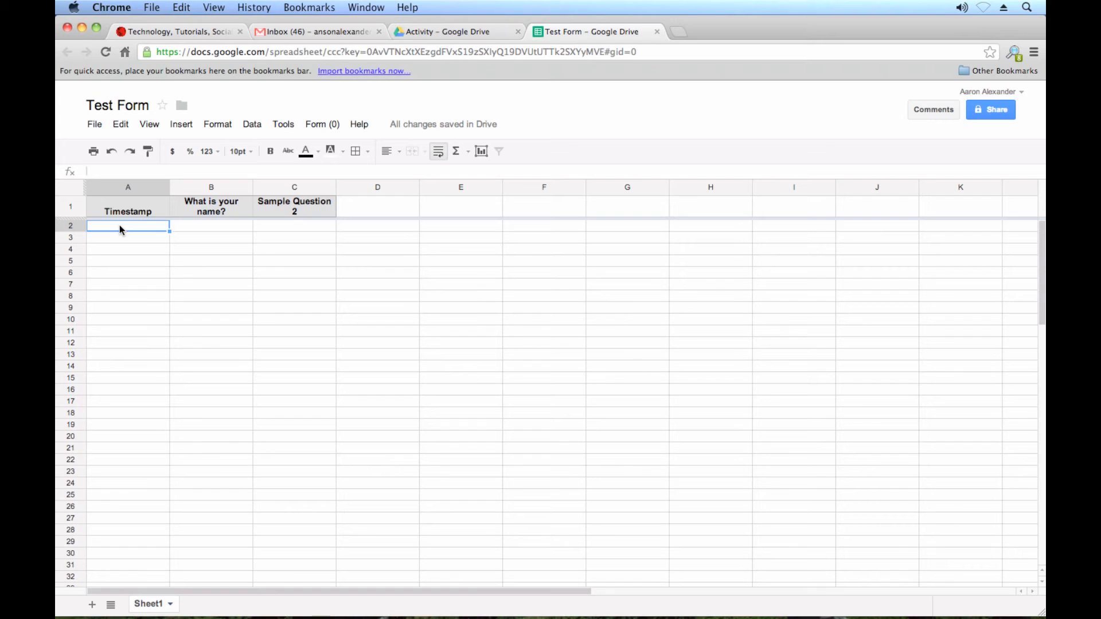
left_click(229, 229)
left_click(272, 229)
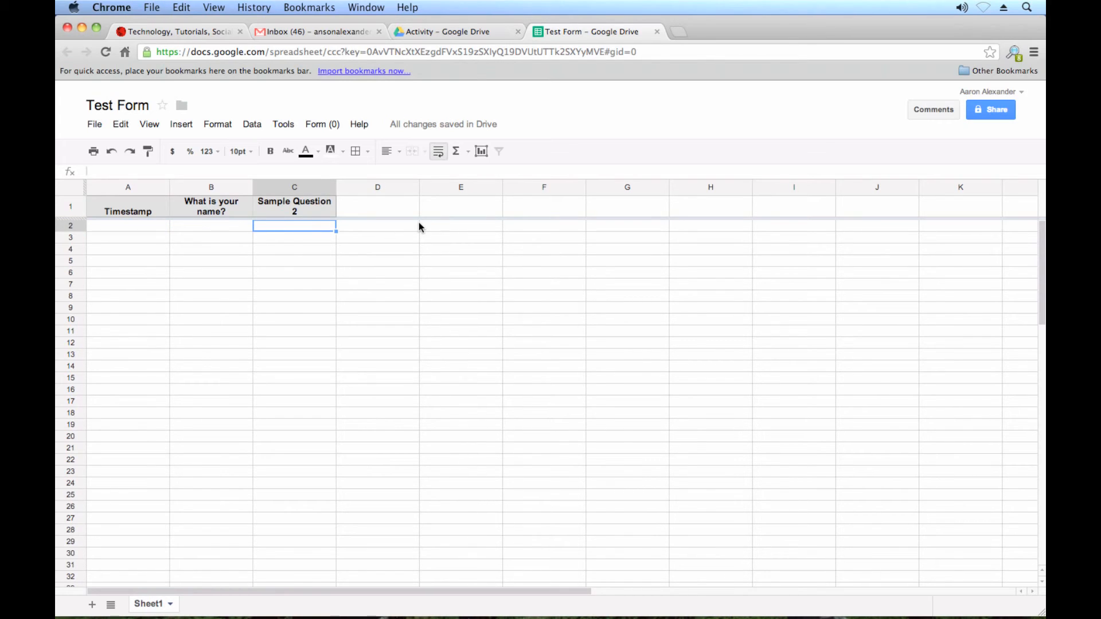
- View the form's editor from its response spreadsheet in an enlarged window, and close both the editor and the spreadsheet
left_click(318, 124)
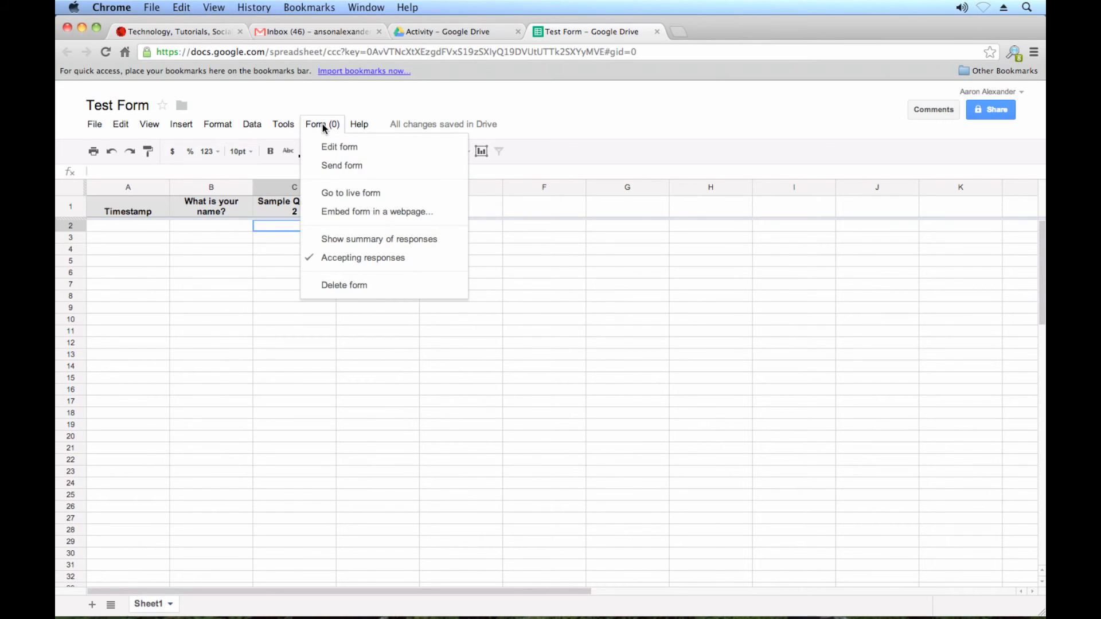
left_click(381, 148)
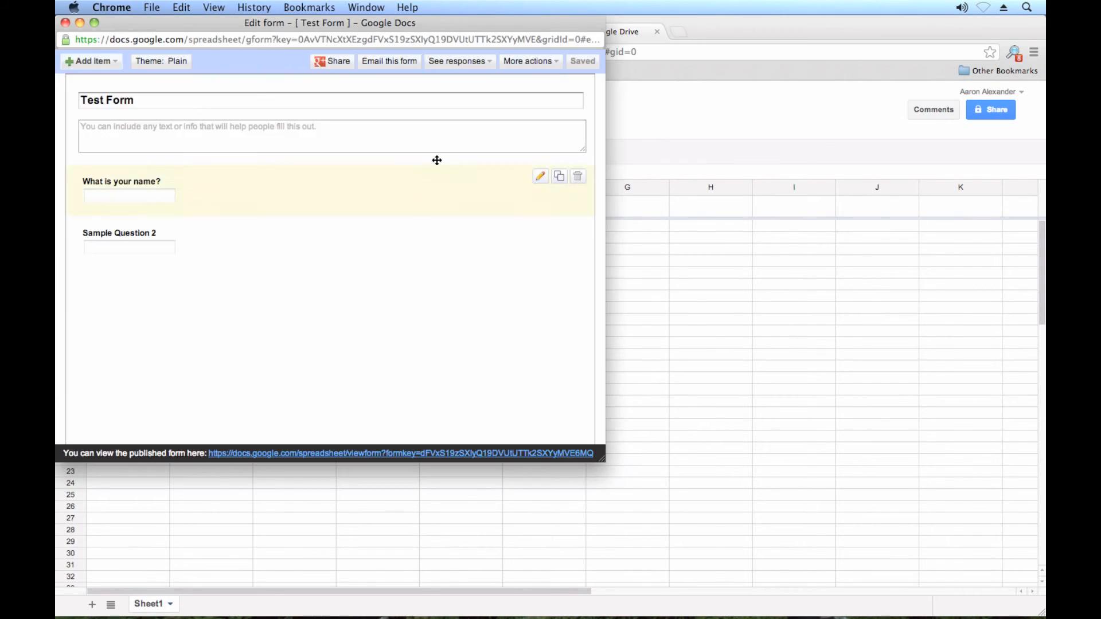
left_click_drag(604, 459, 817, 559)
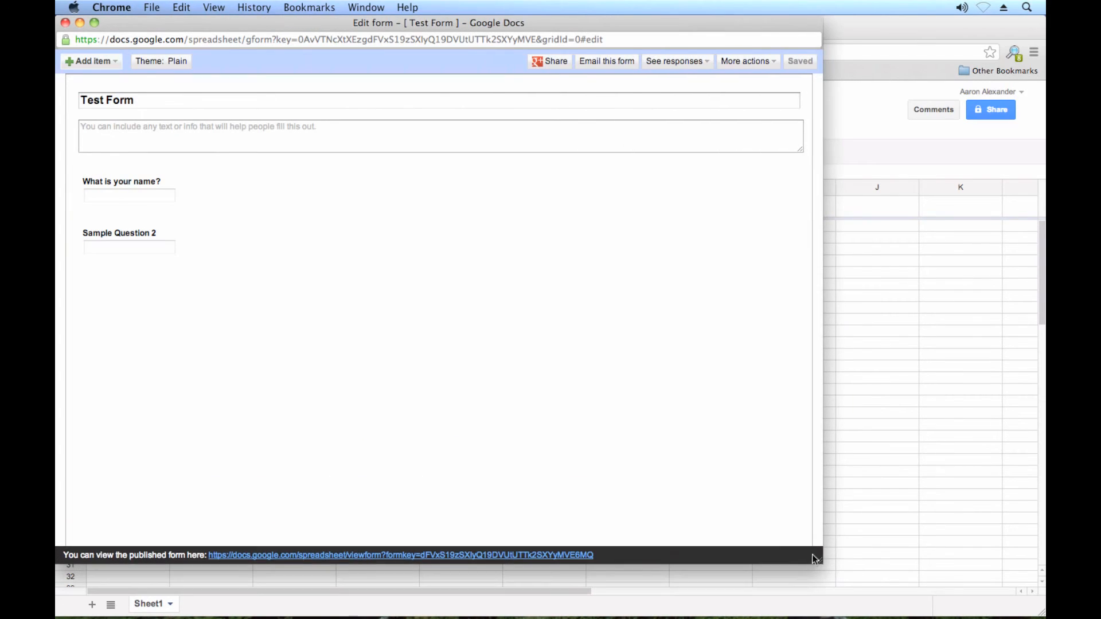
left_click(66, 24)
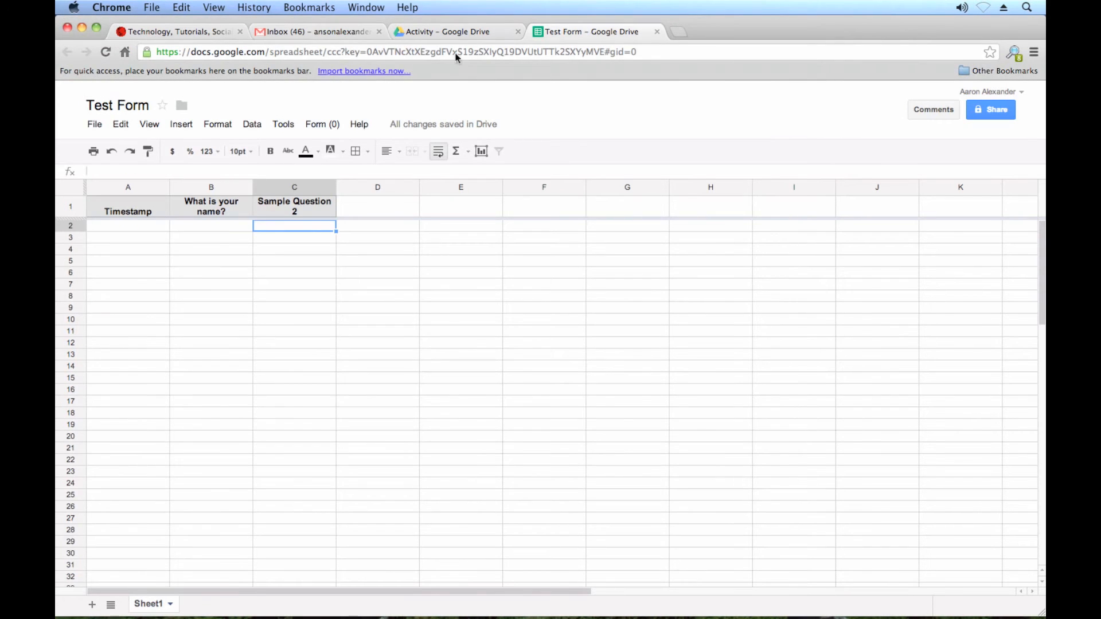
left_click(657, 31)
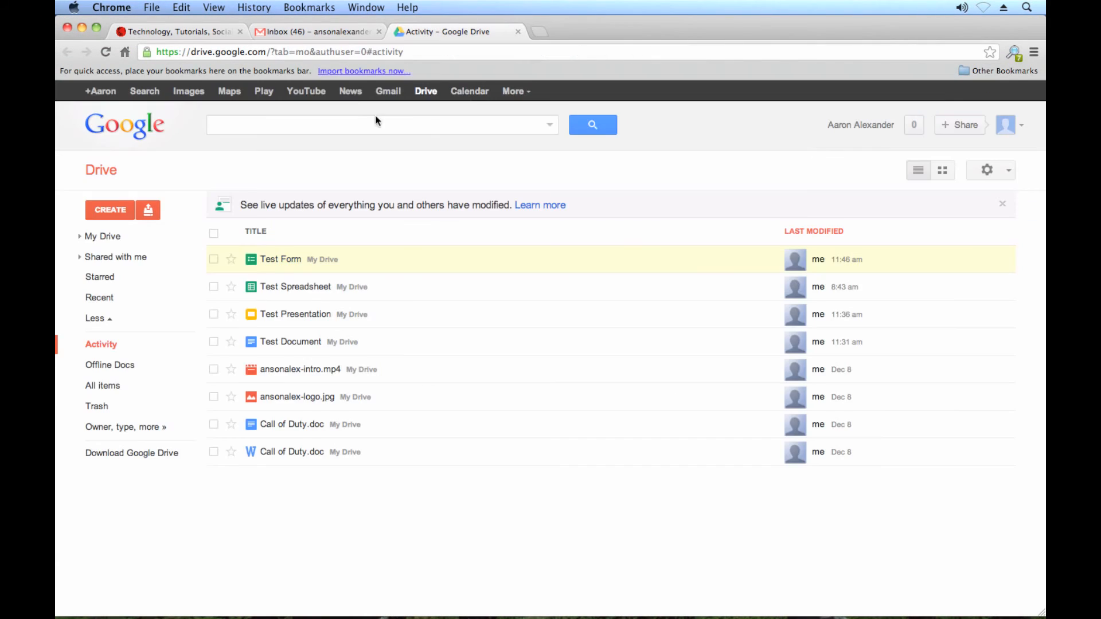
- Create a new drawing from the Google Drive file list and name it "Test Drawing"
left_click(113, 210)
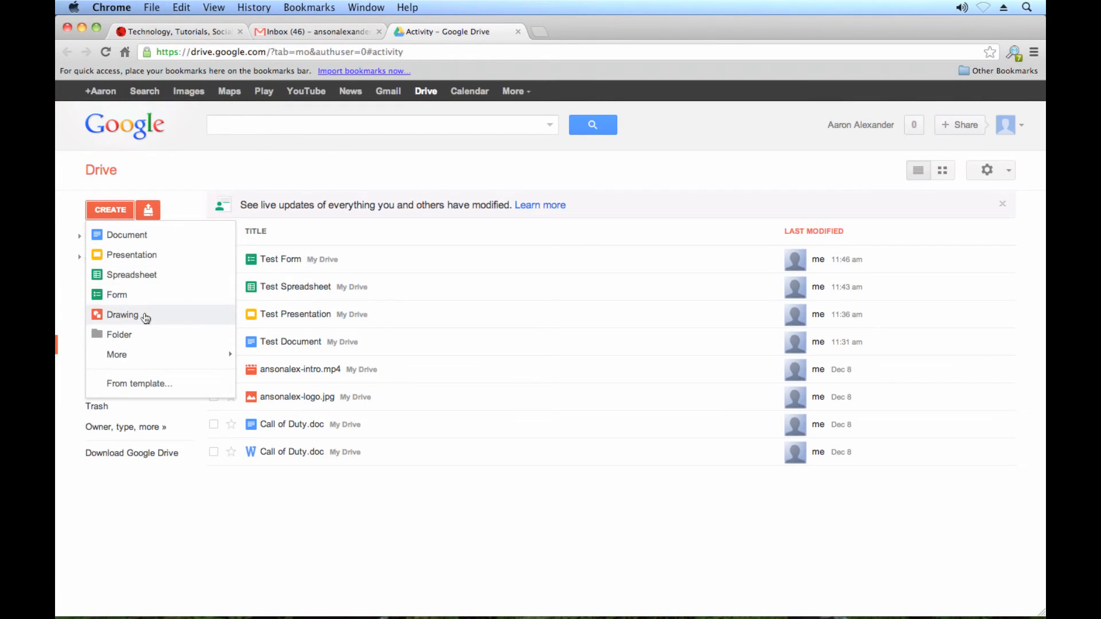
left_click(151, 317)
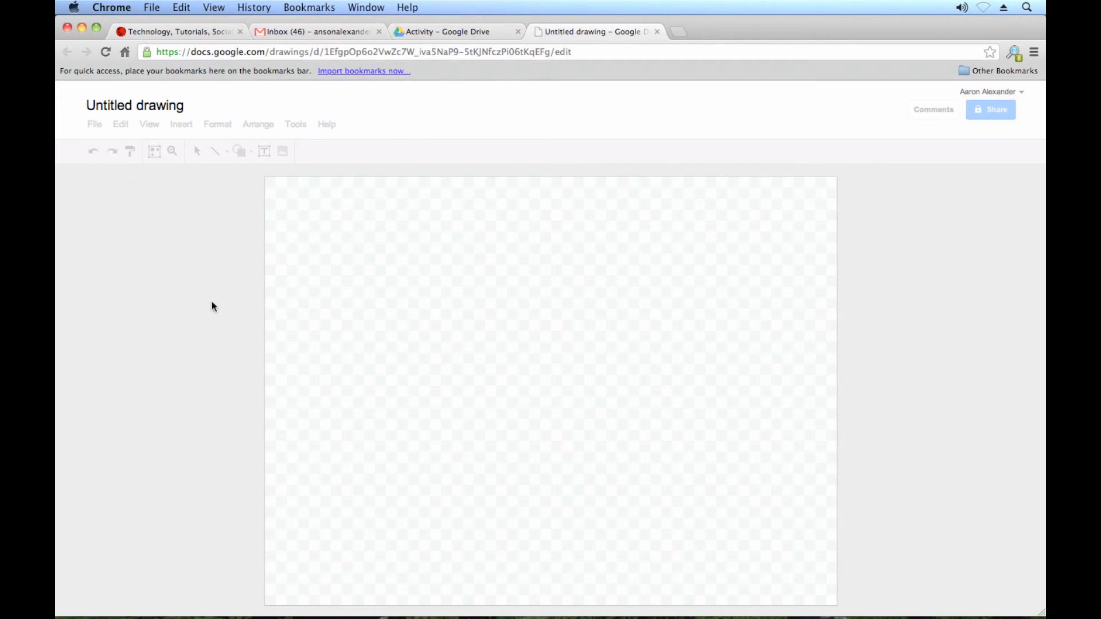
left_click(146, 107)
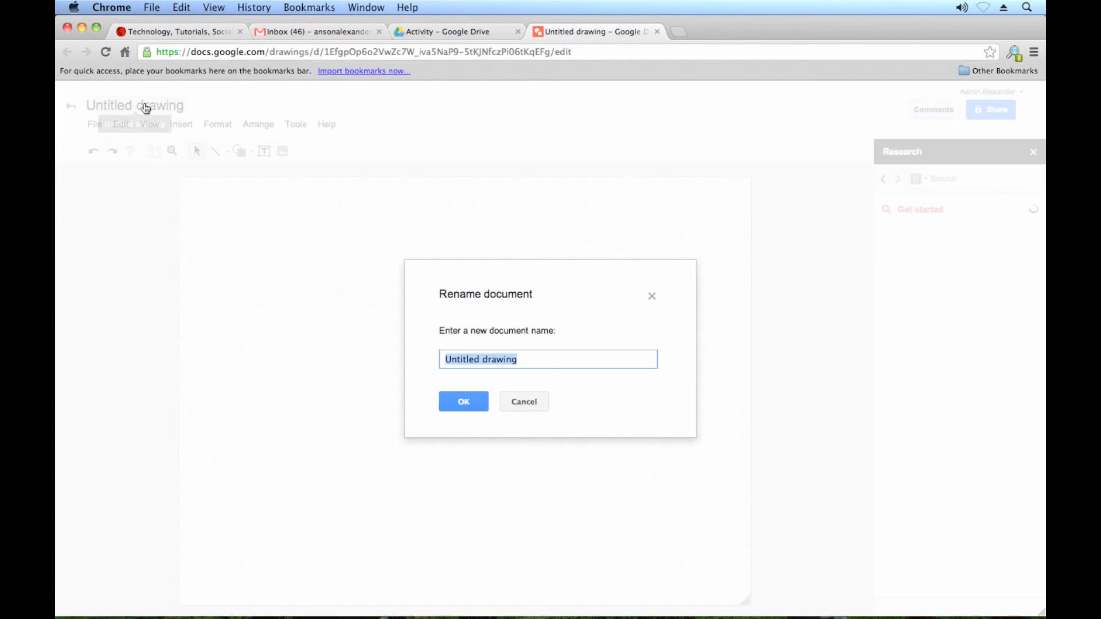
type("Test Dr")
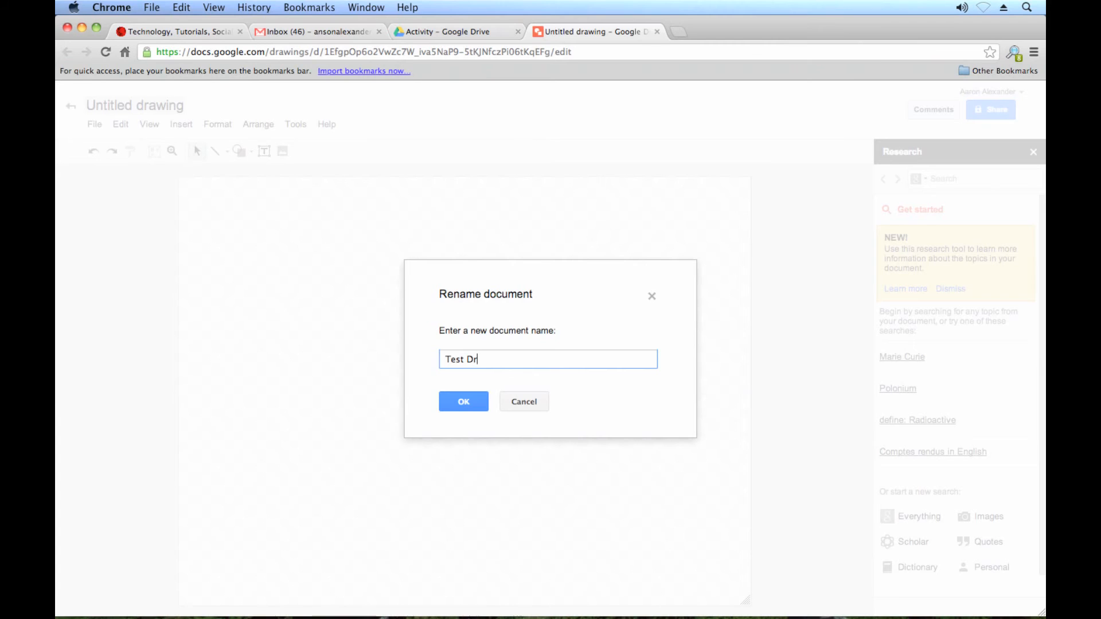
type("awing")
key("Return")
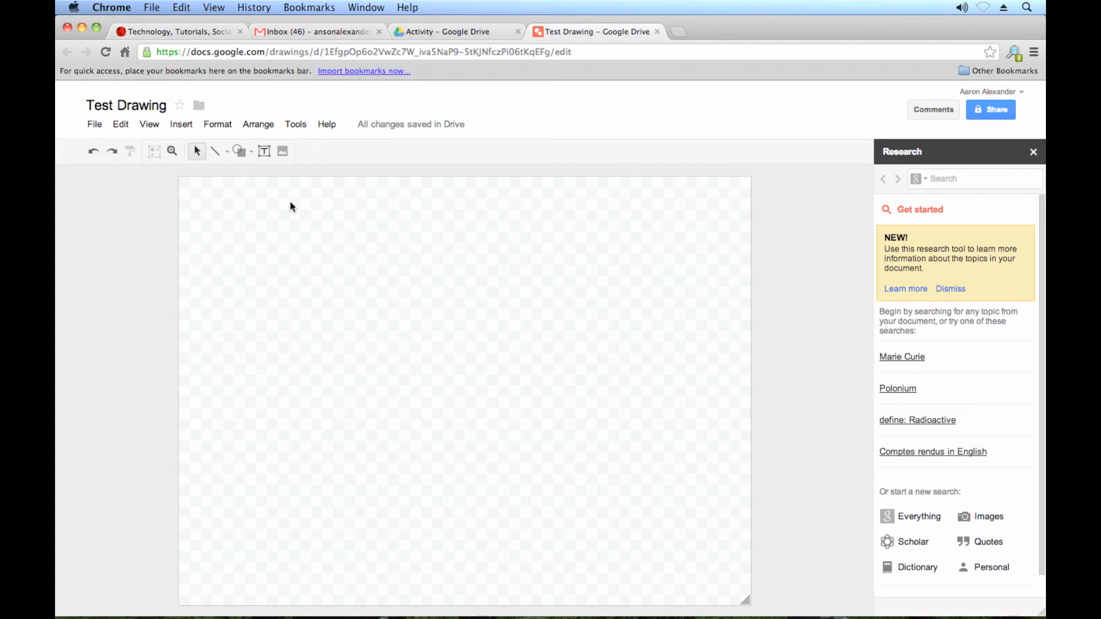
- Draw two separate rectangles side by side in the upper half of the canvas, with a wide gap between them
left_click(249, 152)
mouse_move(263, 172)
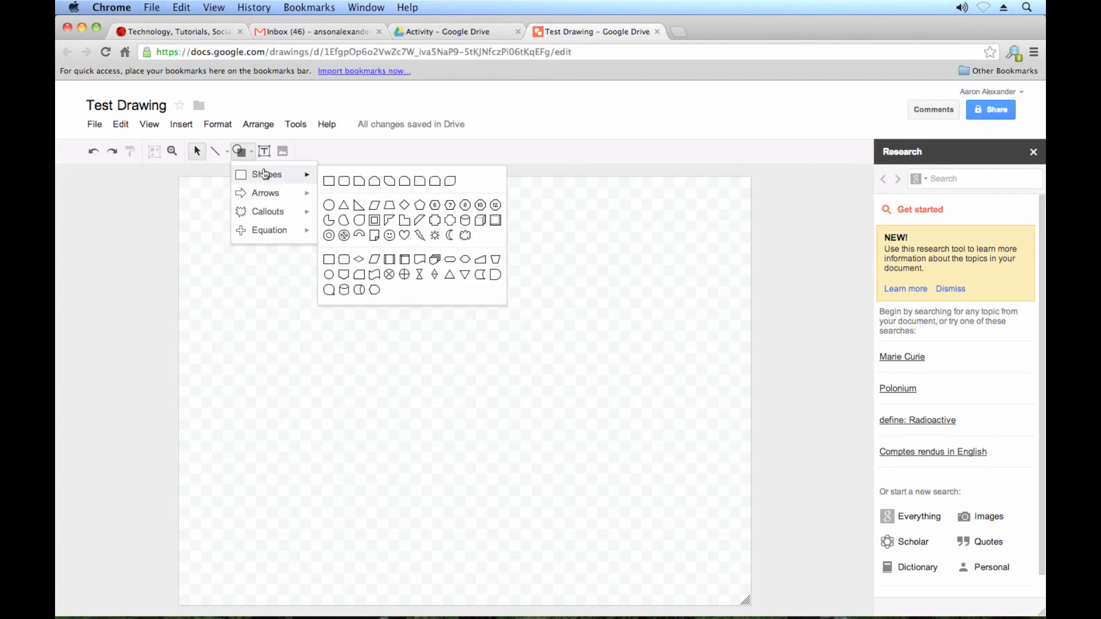
left_click(328, 181)
left_click_drag(248, 227, 361, 347)
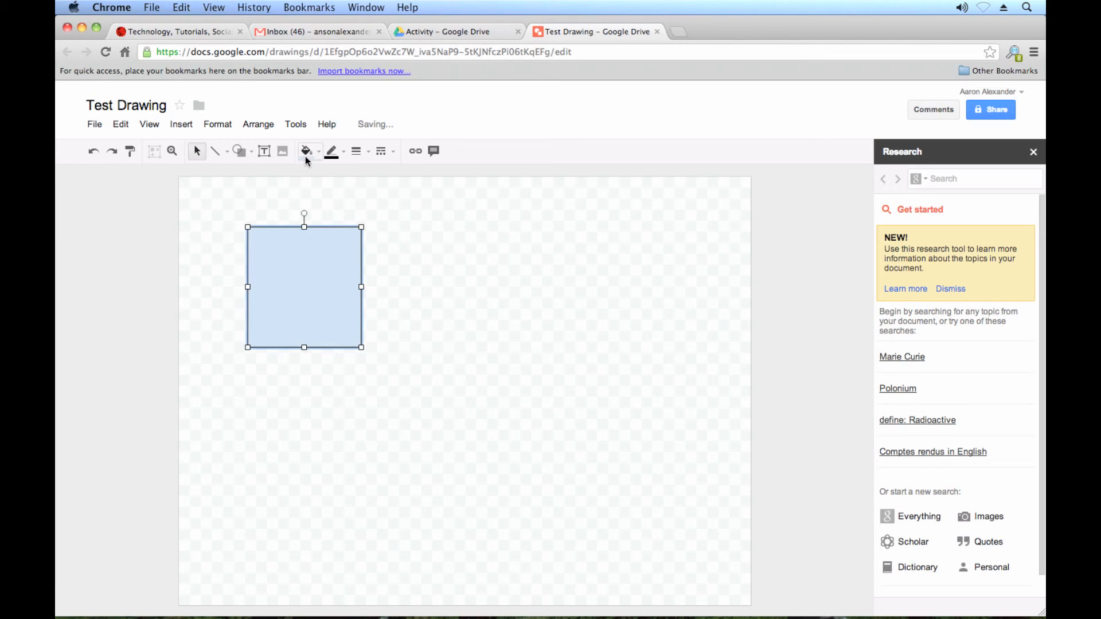
left_click(239, 151)
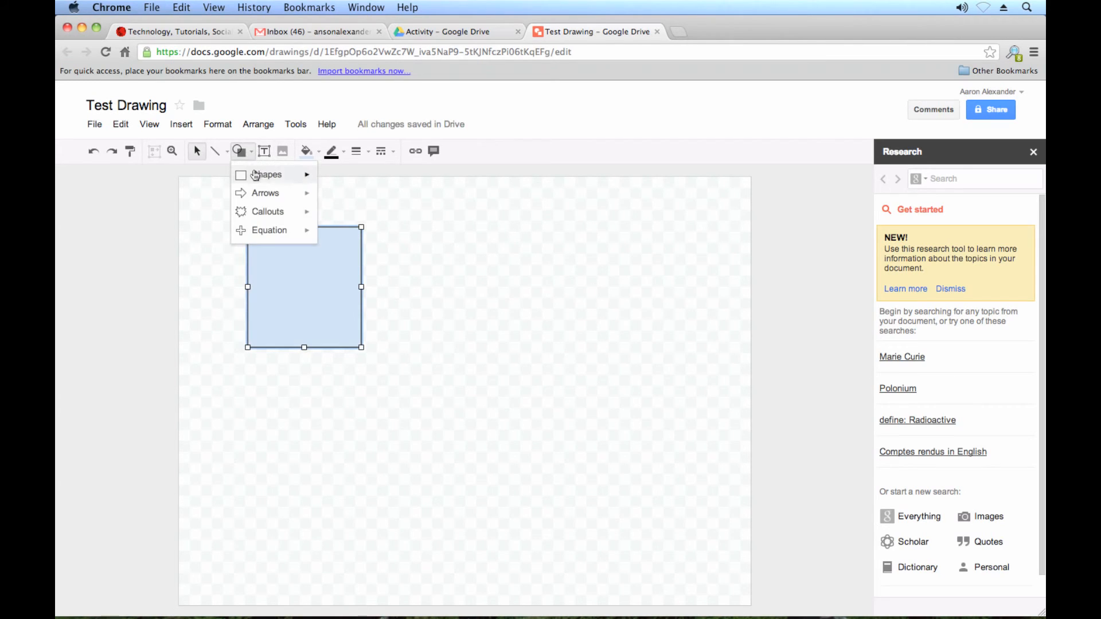
mouse_move(264, 175)
left_click(328, 181)
left_click_drag(536, 208, 685, 331)
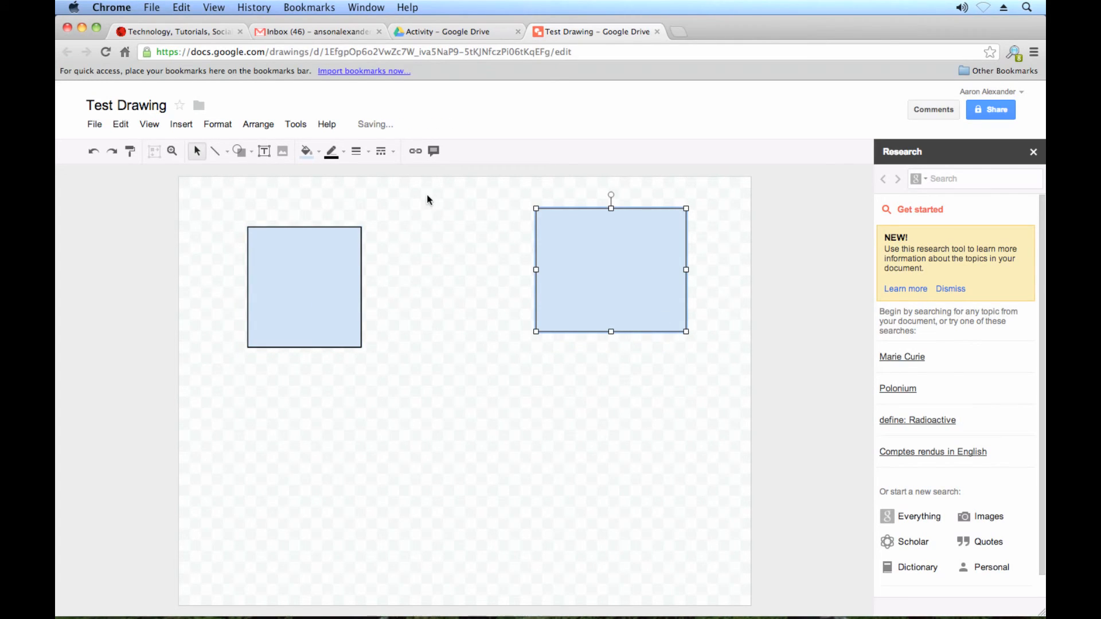
- Draw an arrow from the middle of the left rectangle's right edge to the middle of the right rectangle's left edge
left_click(227, 152)
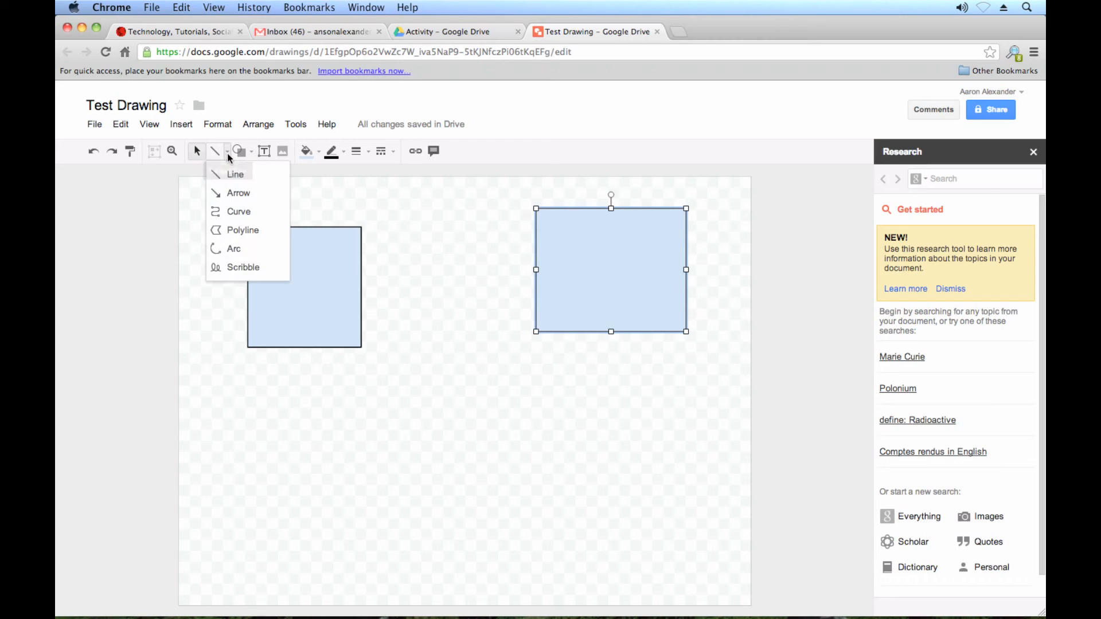
left_click(234, 192)
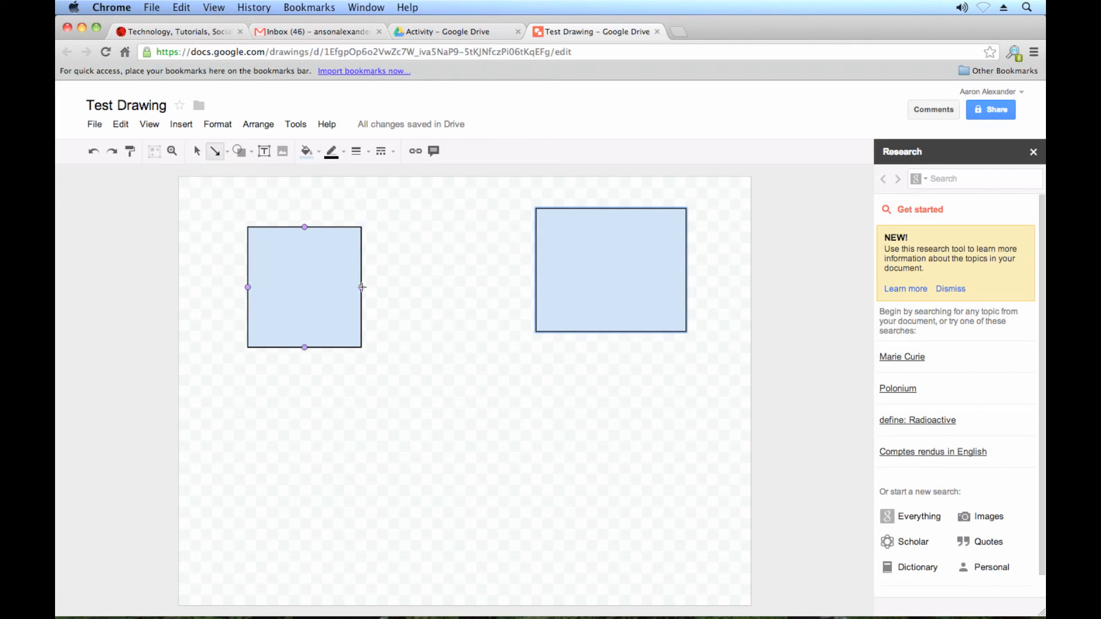
left_click_drag(362, 287, 536, 270)
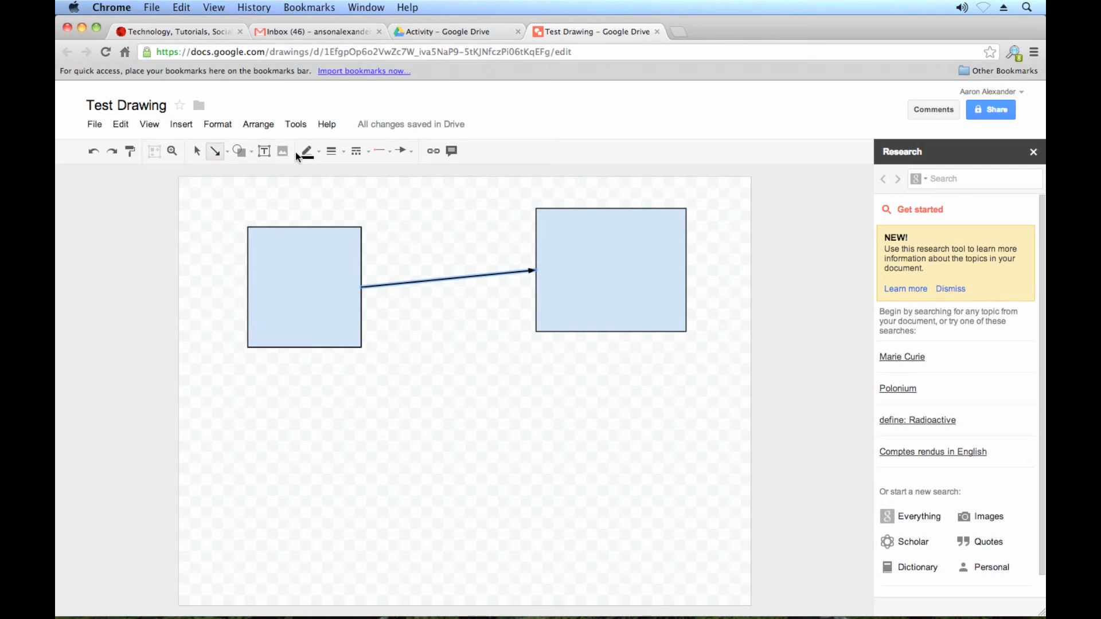
- Add a text label reading "Activity A" inside the left rectangle
left_click(265, 152)
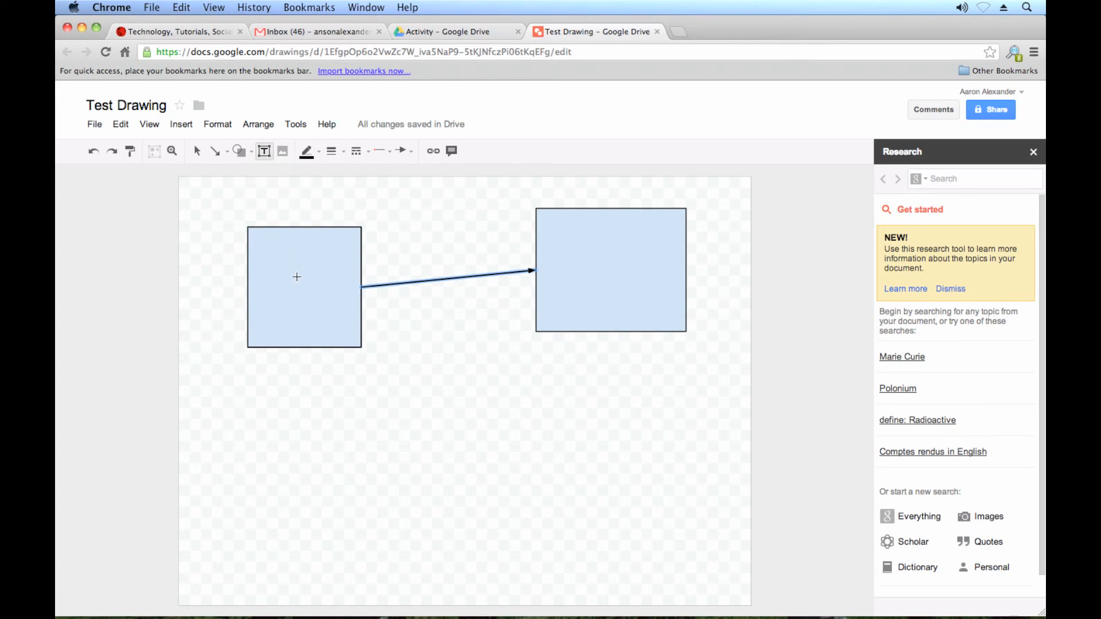
left_click(296, 277)
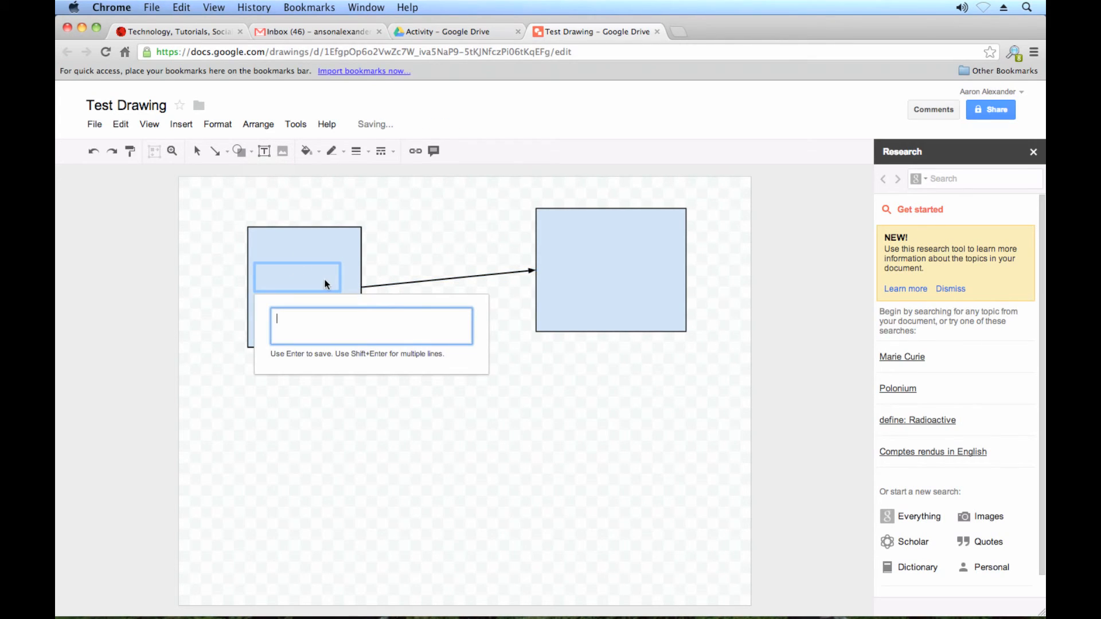
type("Acticity")
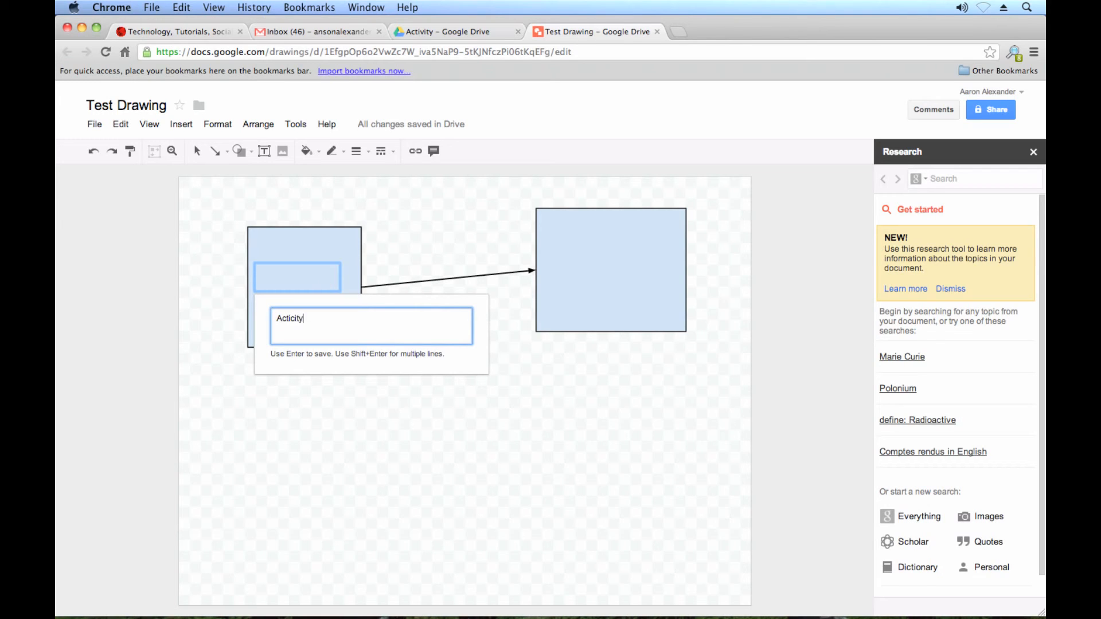
key("BackSpace")
key("BackSpace")
key("BackSpace")
key("BackSpace")
type("vity A")
key("Return")
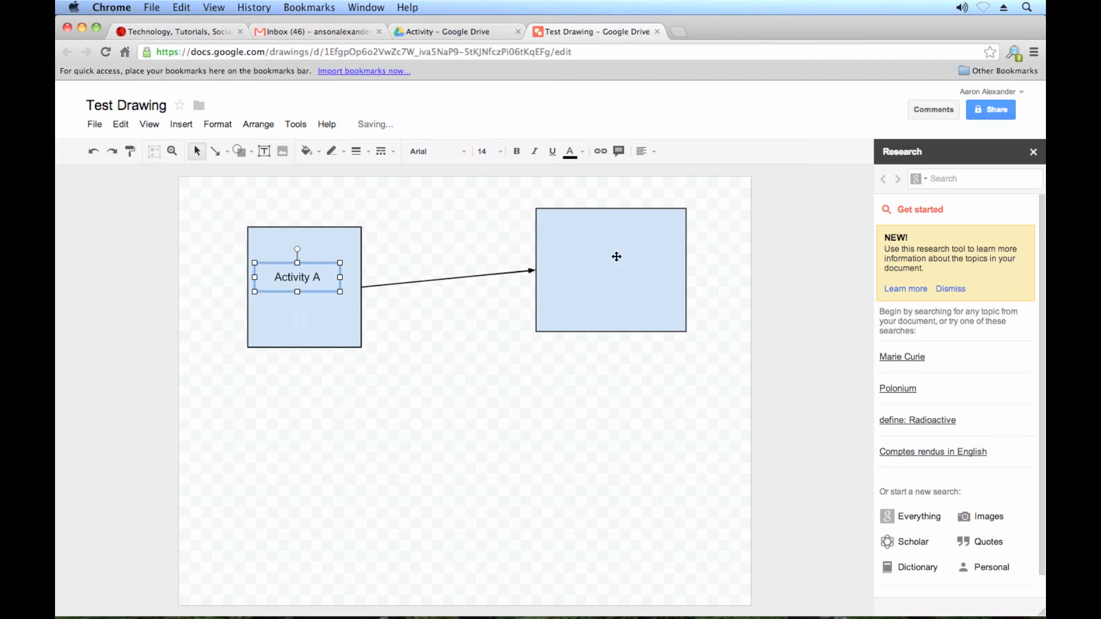
- Add a text label reading "Activity B" inside the right rectangle
left_click(264, 150)
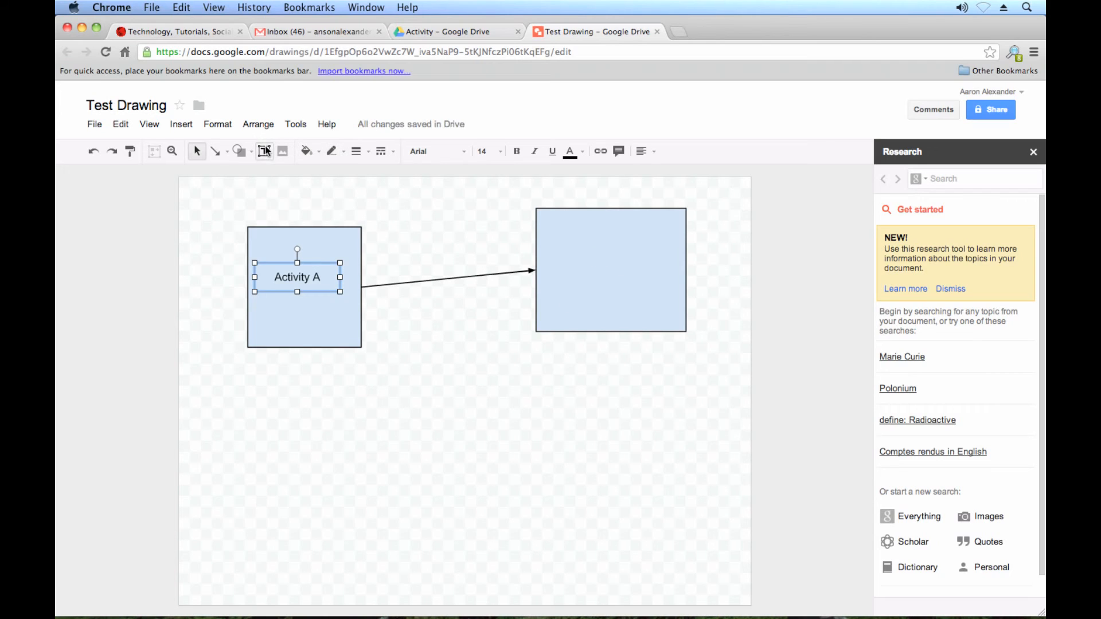
left_click(611, 275)
type("Activit")
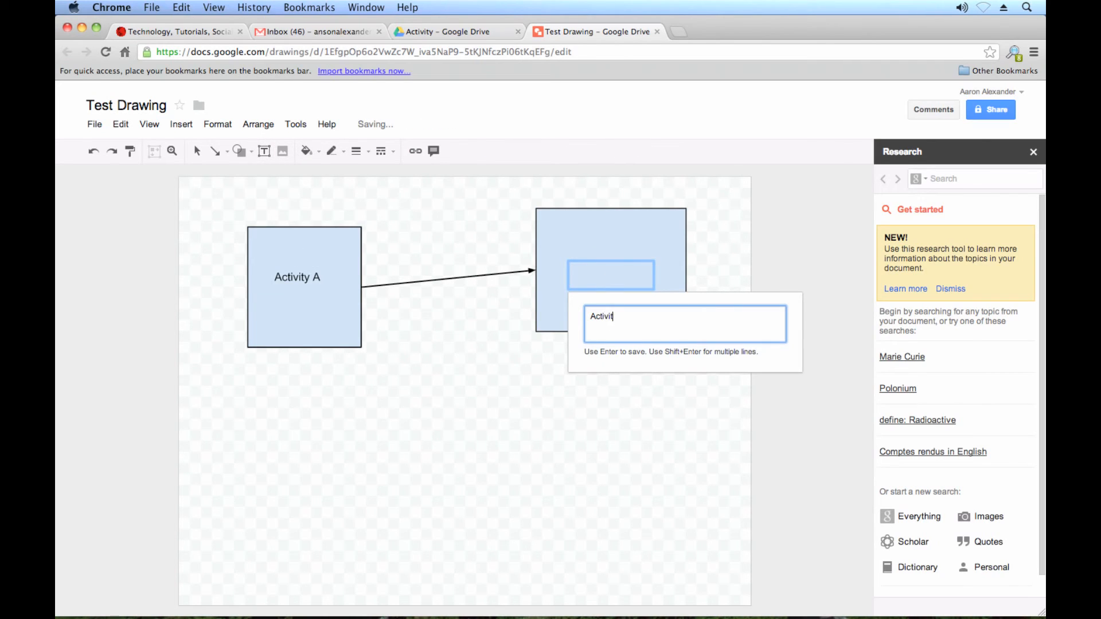
type("y B")
key("Return")
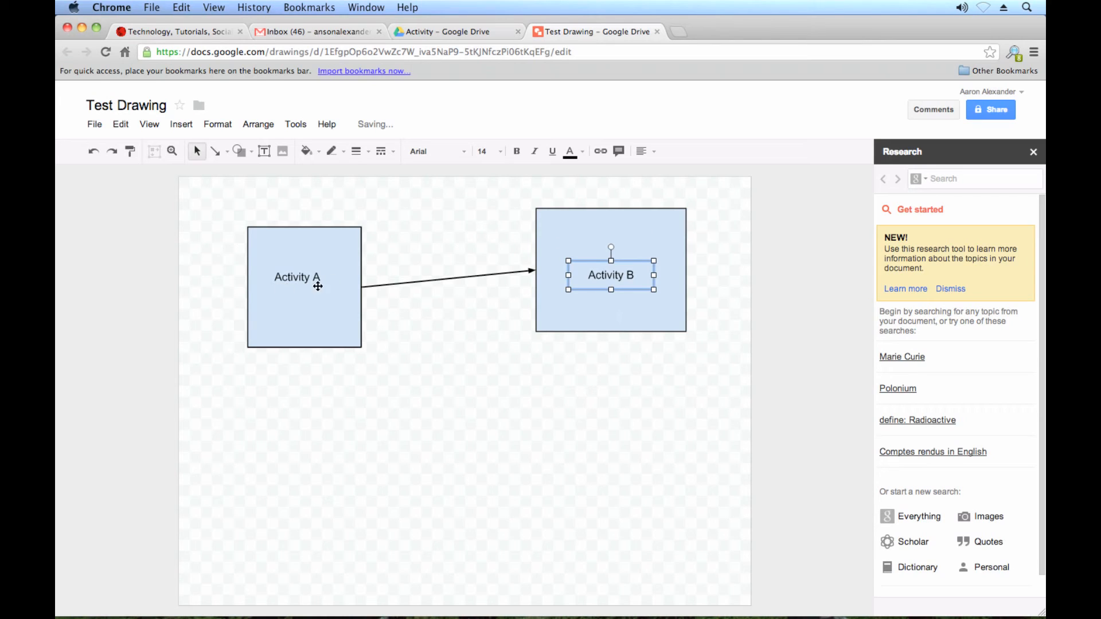